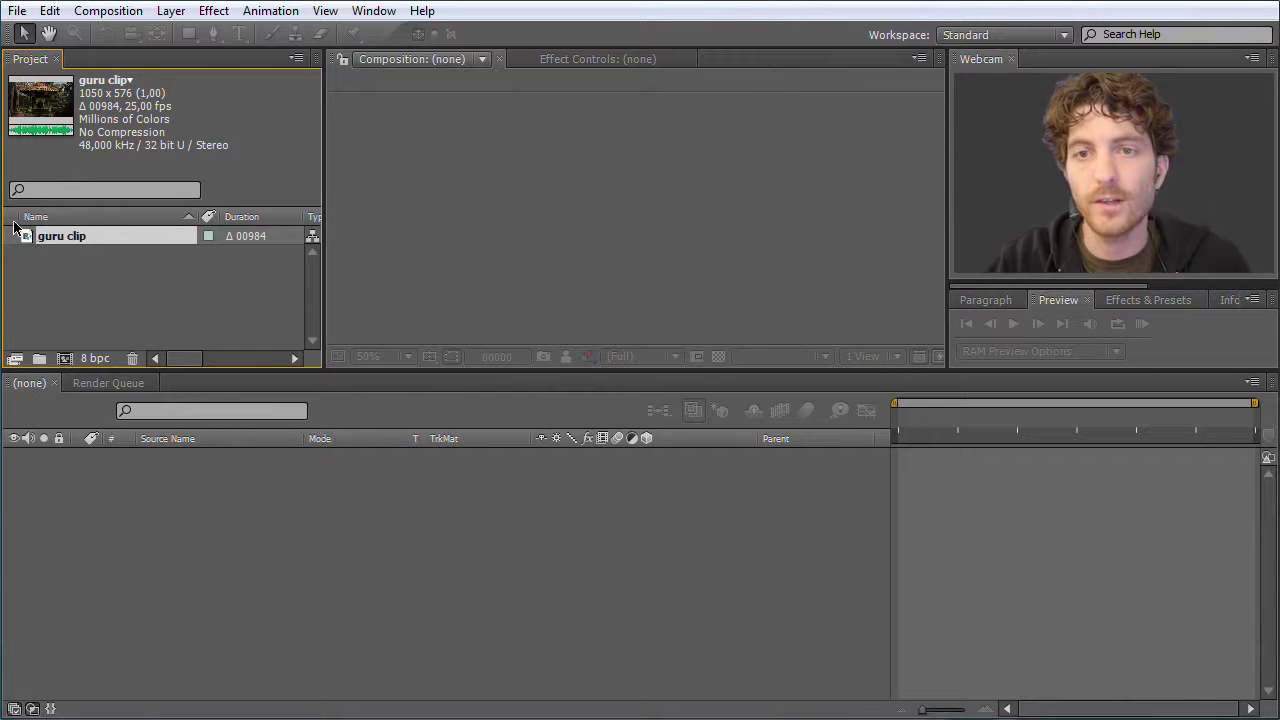
# Step: Create a new composition from the guru clip footage and rename it "main composition"
pyautogui.moveTo(25, 240); pyautogui.dragTo(65, 358)
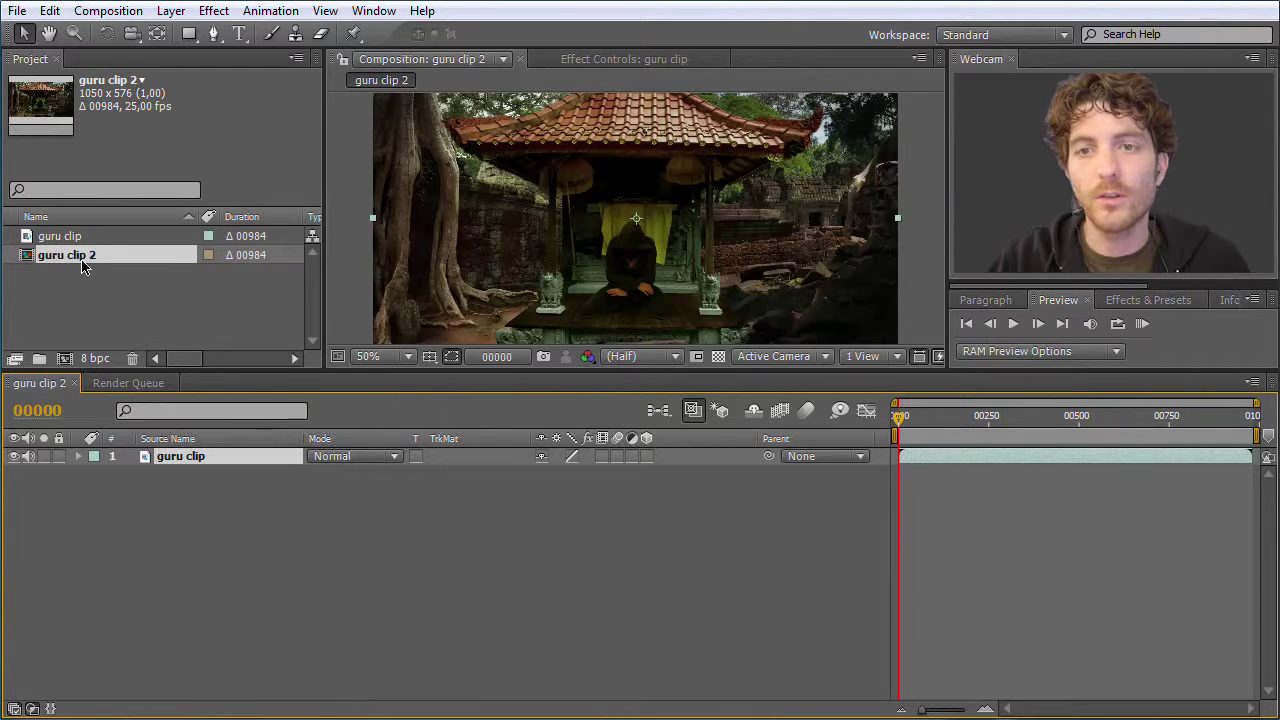
pyautogui.click(82, 261)
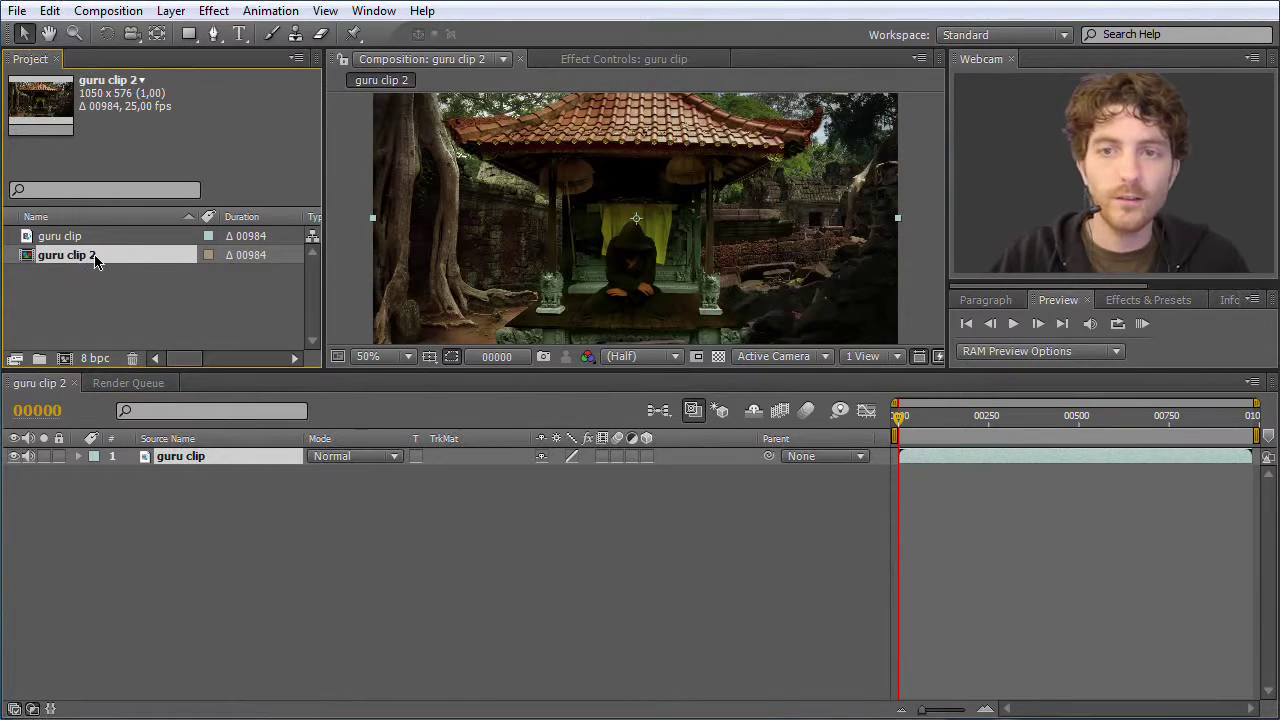
pyautogui.press('Return')
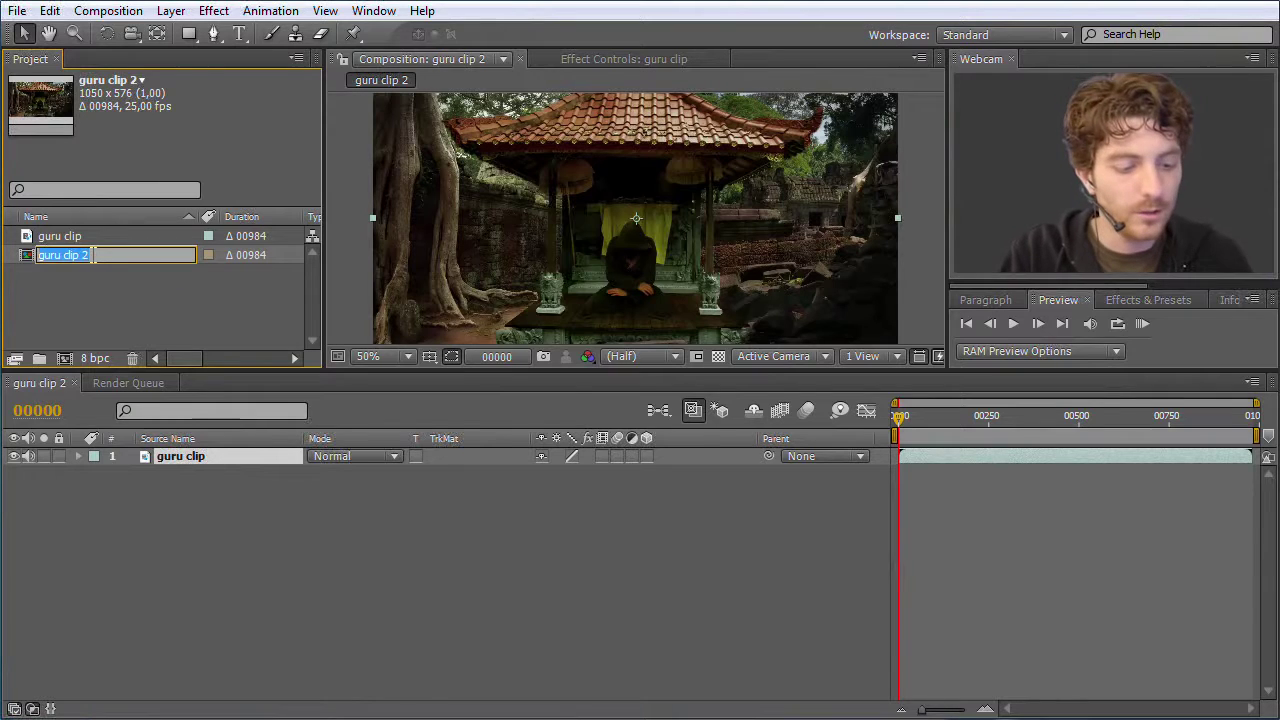
pyautogui.write('main composition')
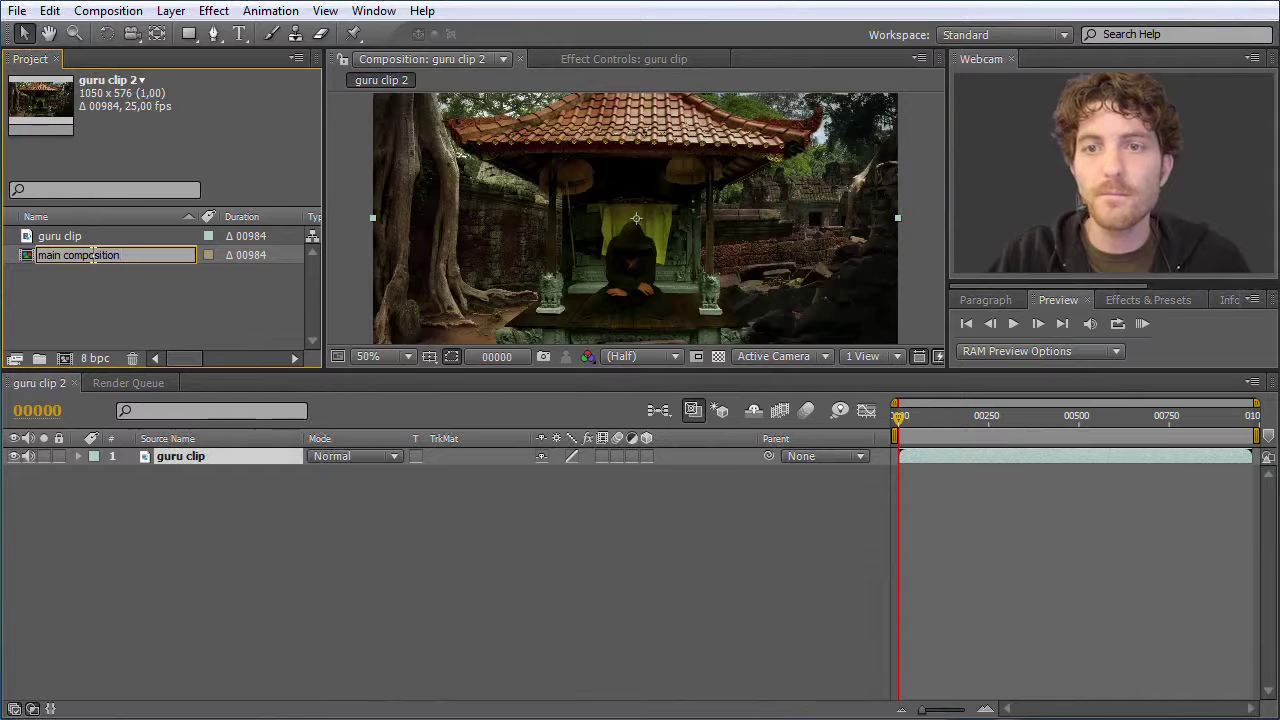
pyautogui.click(108, 323)
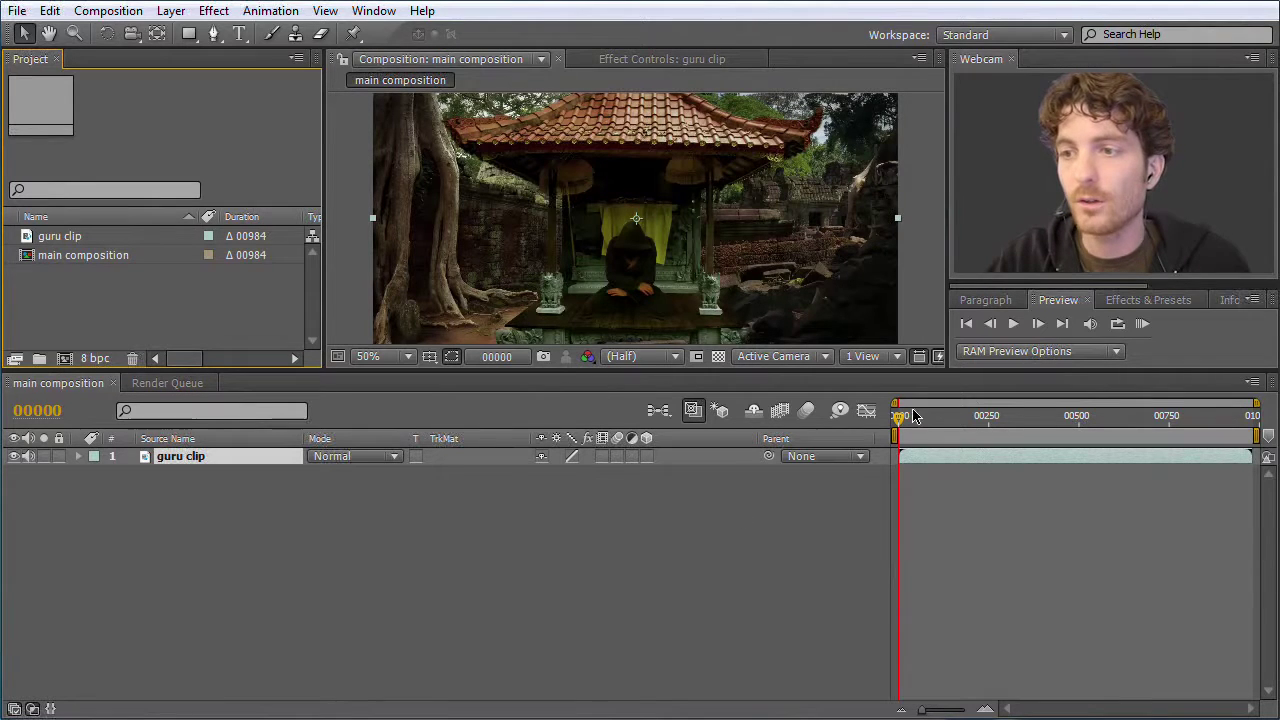
# Step: Scrub through the guru clip in the timeline and park the playhead at frame 00701
pyautogui.moveTo(901, 422); pyautogui.dragTo(1226, 437)
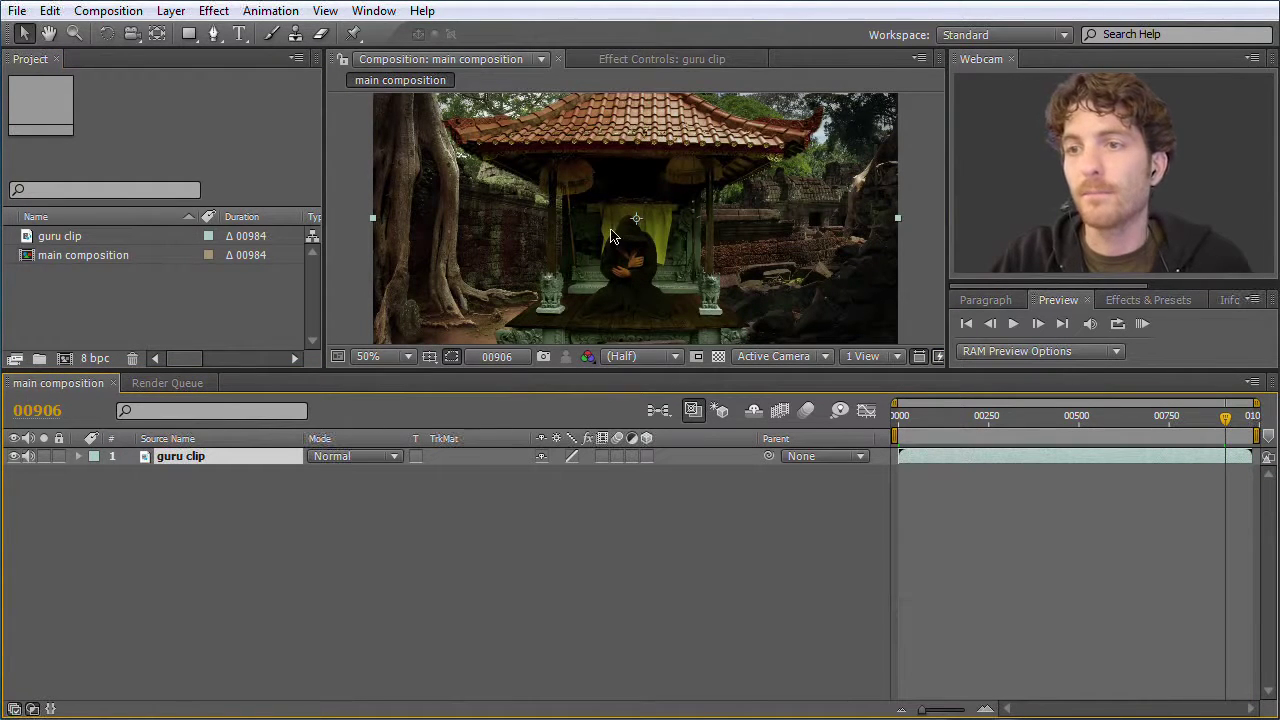
pyautogui.moveTo(1224, 421); pyautogui.dragTo(1160, 420)
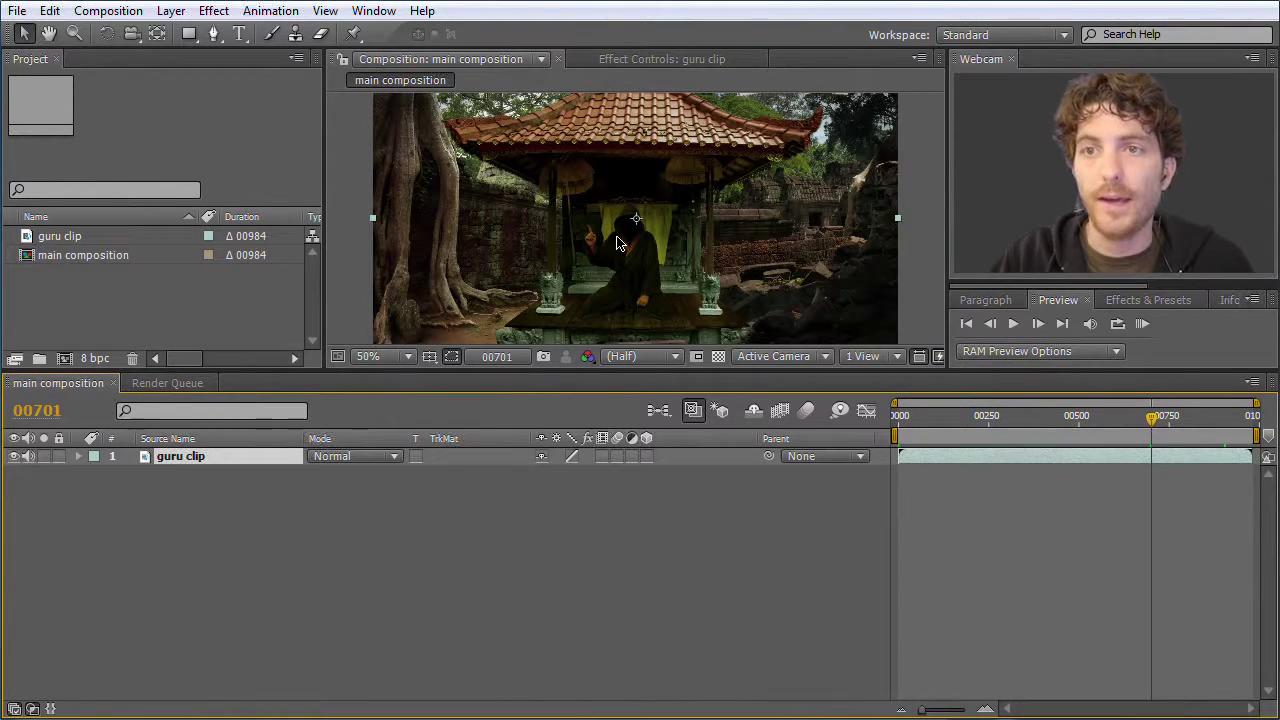
pyautogui.click(430, 541)
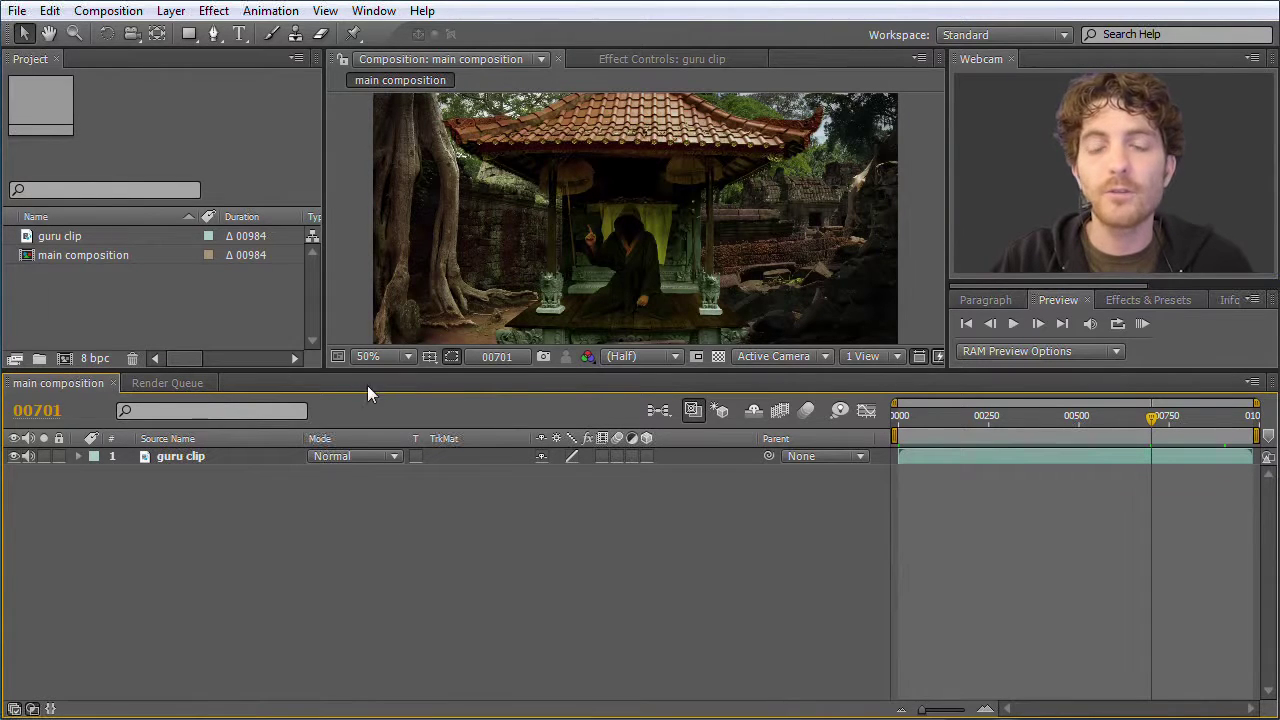
# Step: Apply the Fast Blur effect to the guru clip layer and dock its Effect Controls beside the Project panel
pyautogui.click(187, 456)
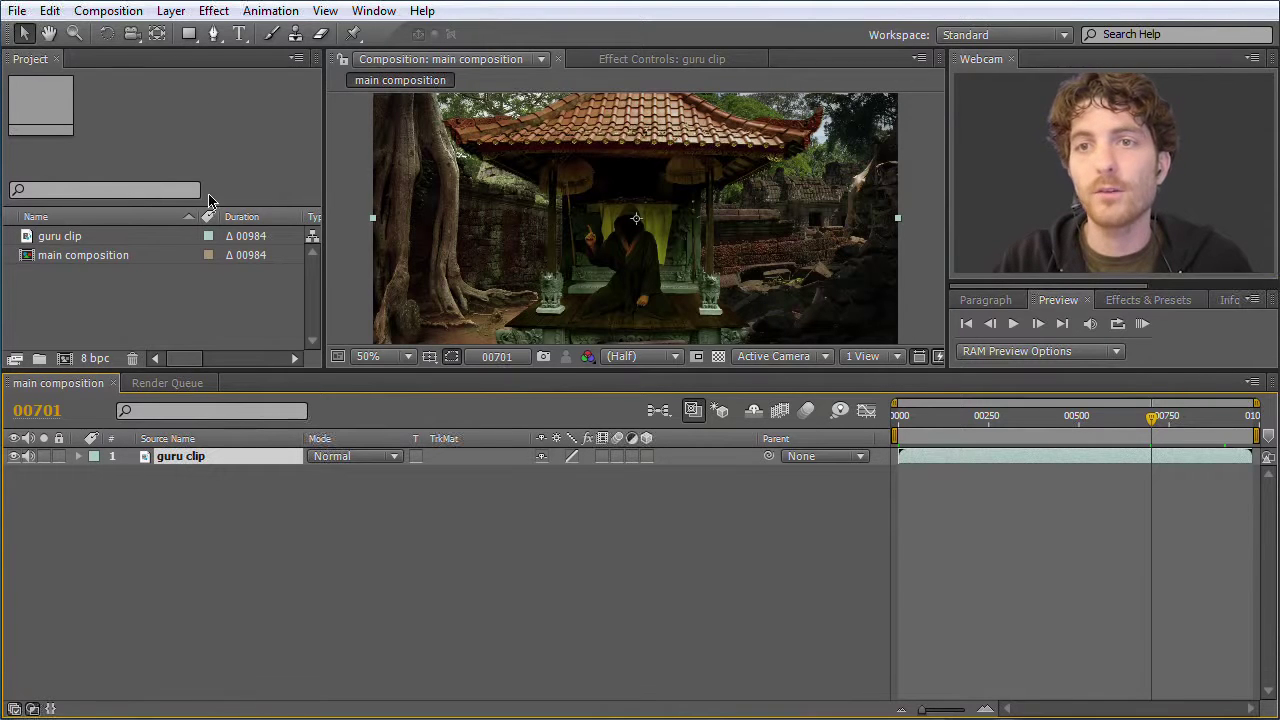
pyautogui.click(214, 11)
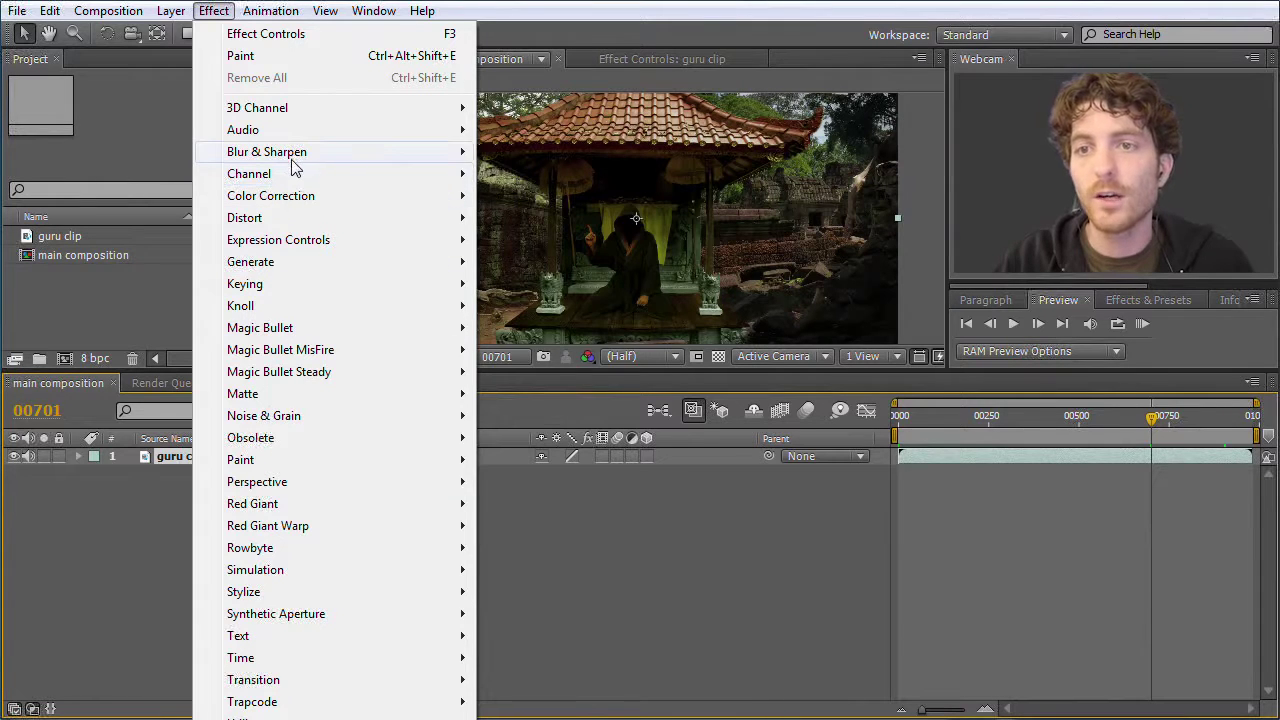
pyautogui.moveTo(289, 184)
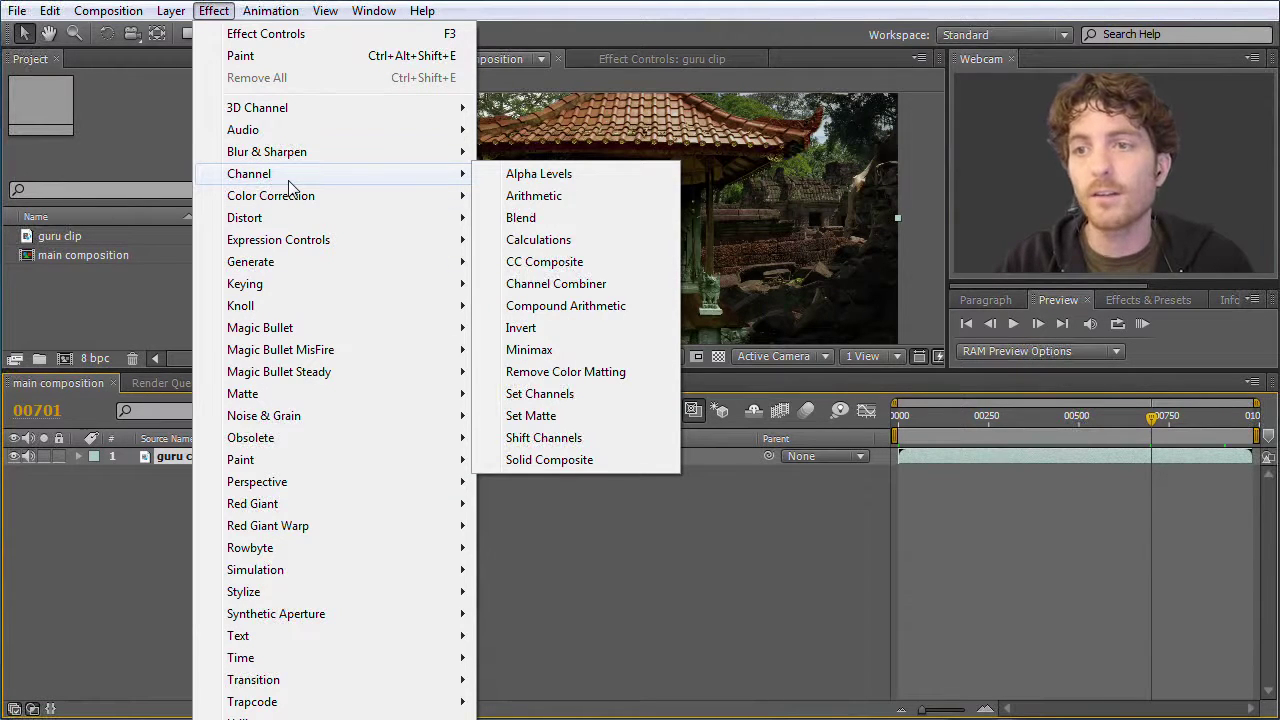
pyautogui.moveTo(295, 161)
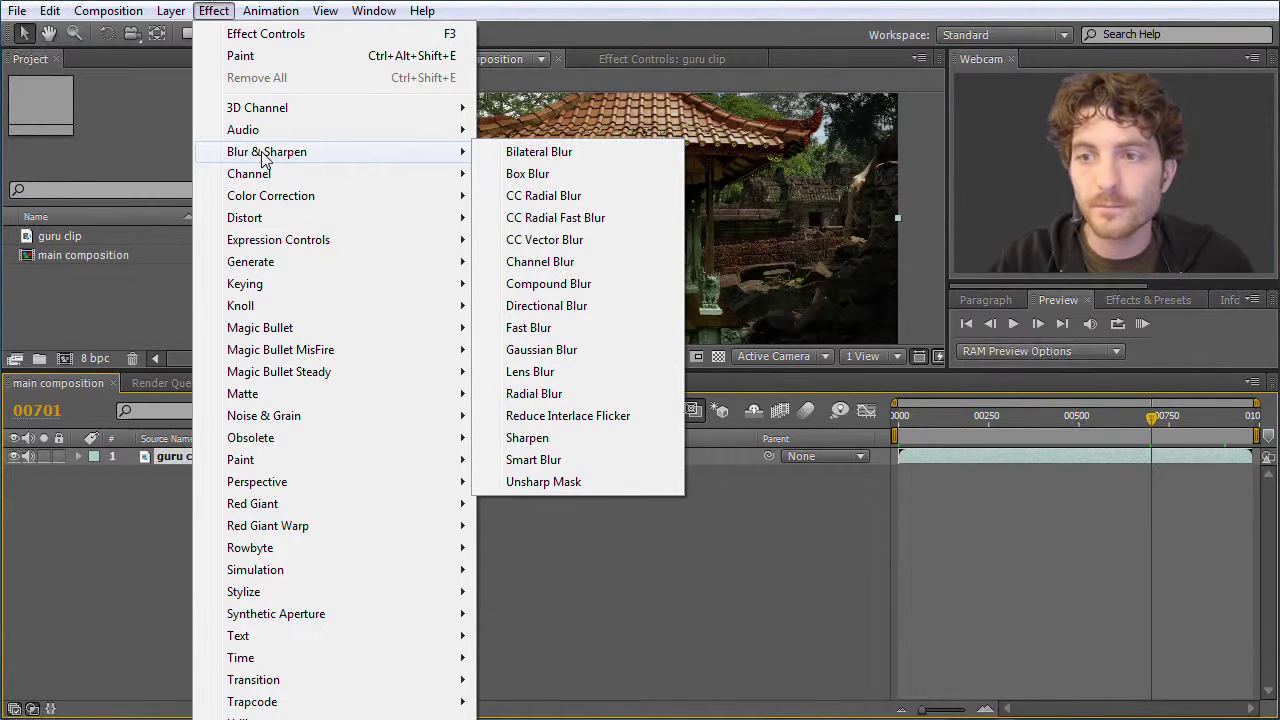
pyautogui.click(547, 333)
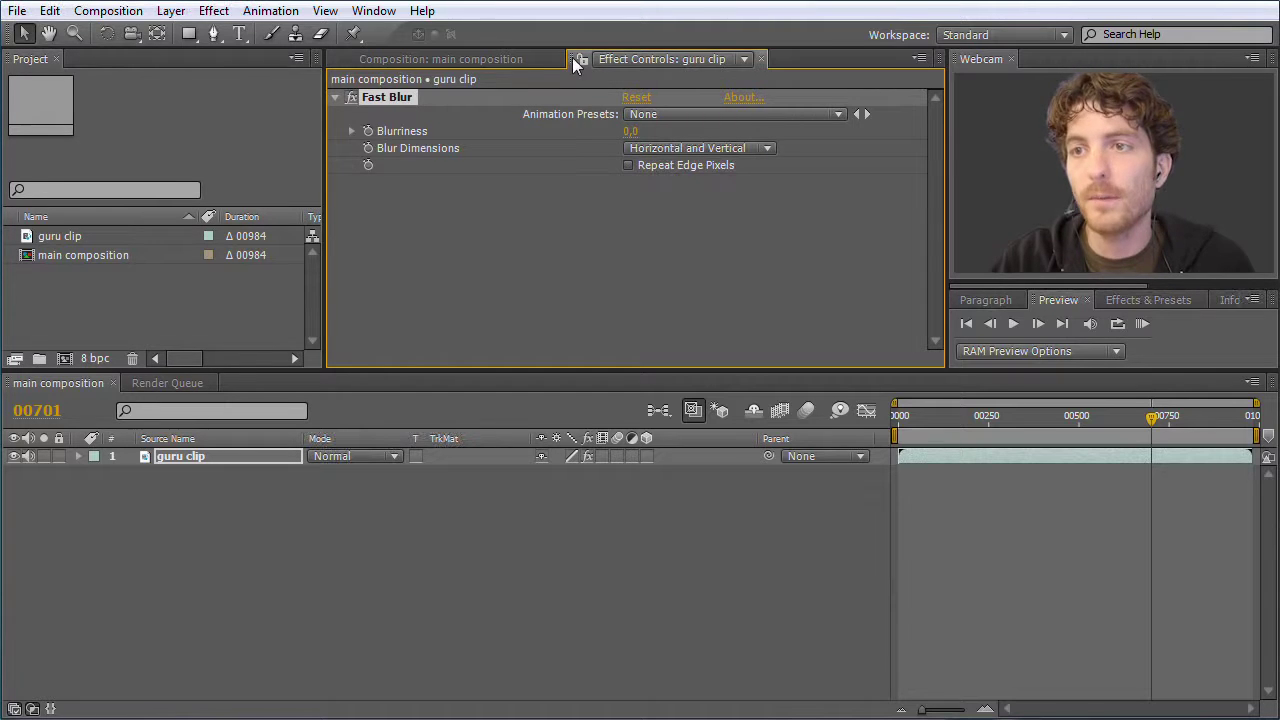
pyautogui.moveTo(575, 64); pyautogui.dragTo(185, 212)
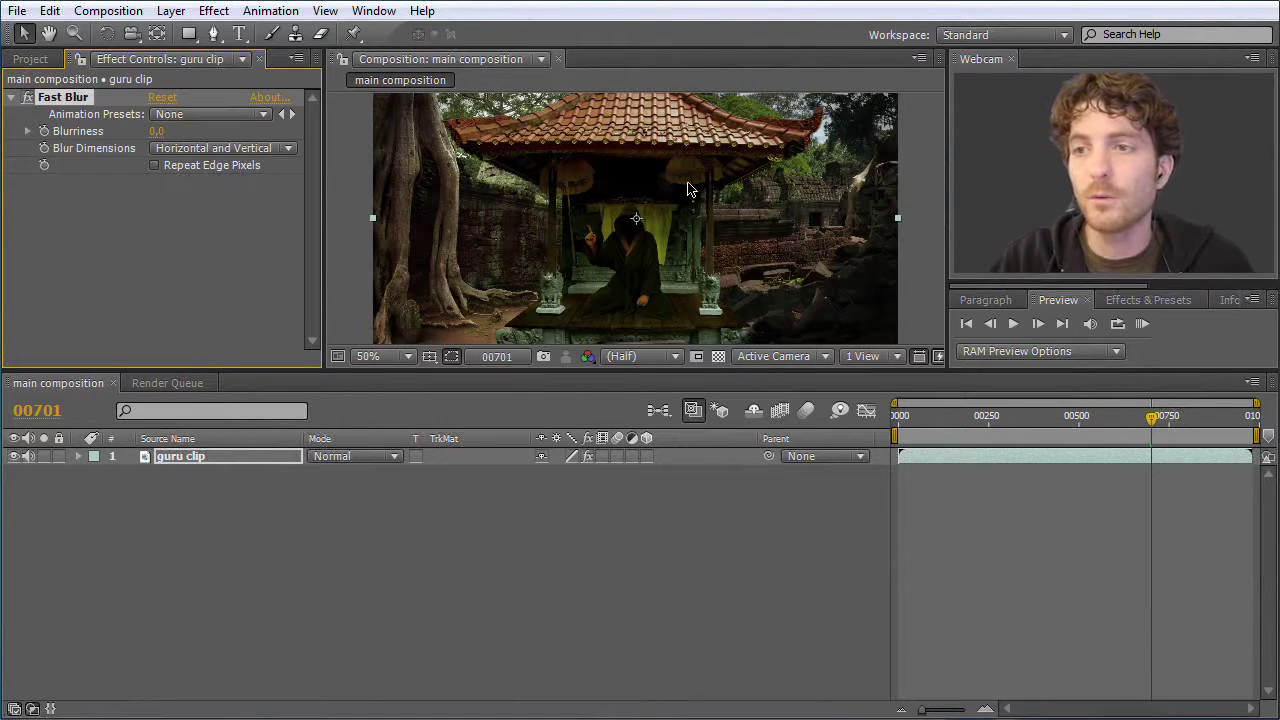
pyautogui.click(240, 200)
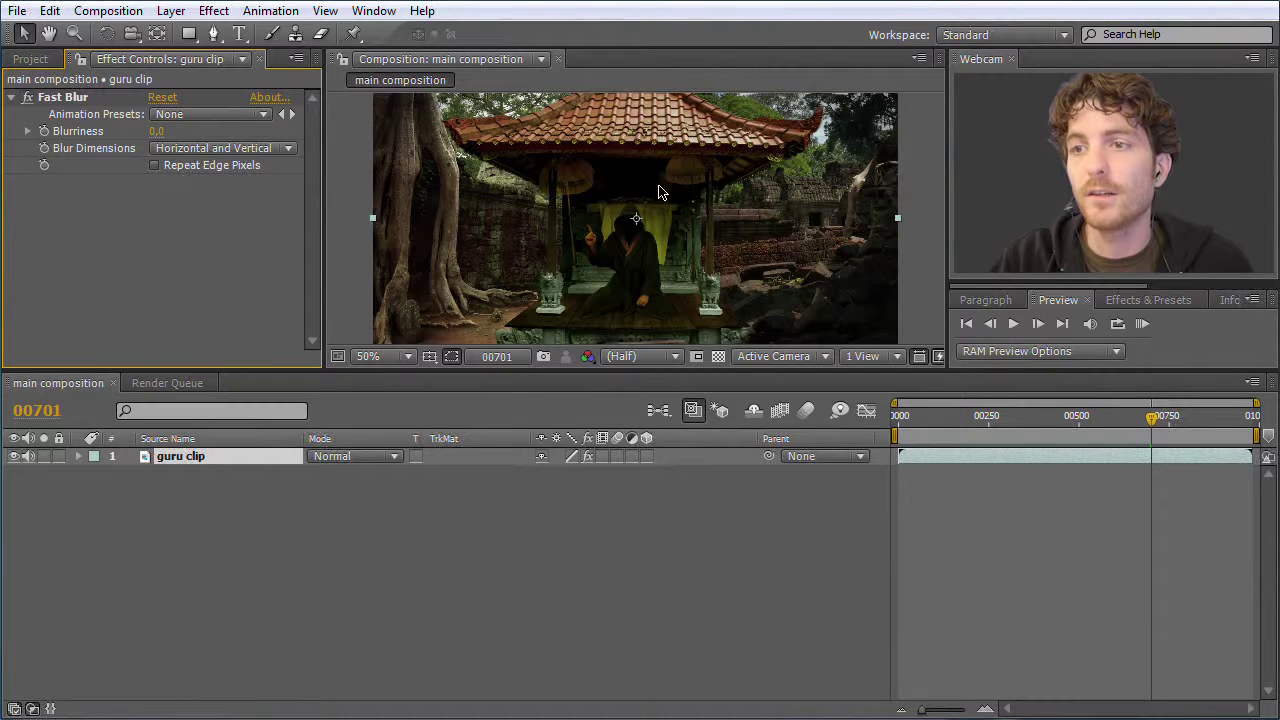
# Step: Set Fast Blur's Blurriness to 26 and try Horizontal blur dimensions before choosing Vertical
pyautogui.click(165, 137)
pyautogui.moveTo(165, 137)
pyautogui.mouseDown()
pyautogui.moveTo(212, 137)
pyautogui.moveTo(128, 143)
pyautogui.moveTo(148, 145)
pyautogui.mouseUp()
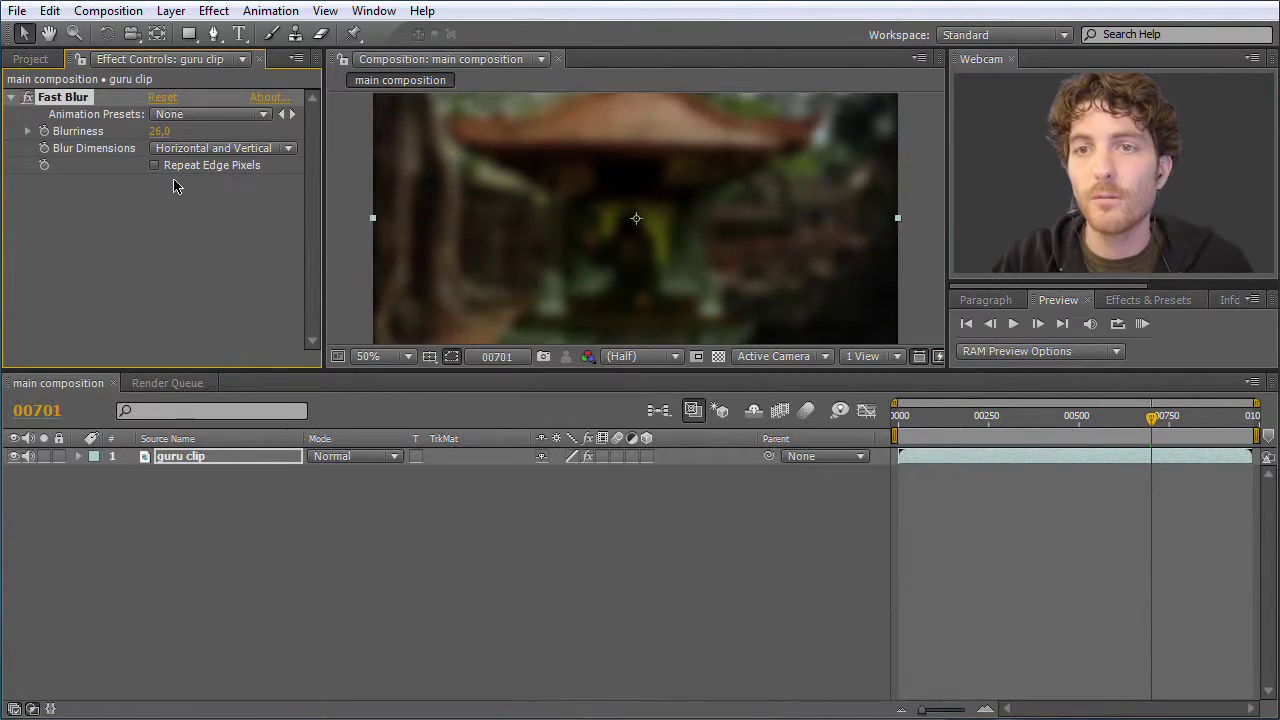
pyautogui.click(288, 150)
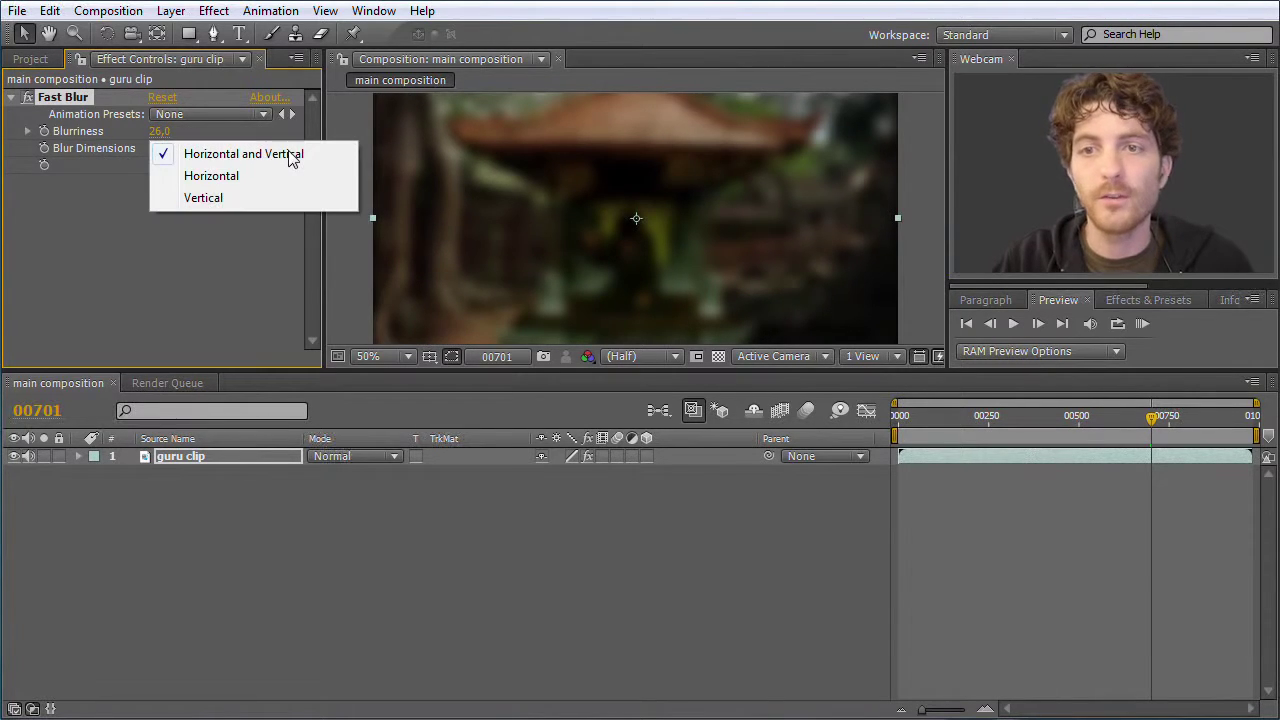
pyautogui.click(245, 177)
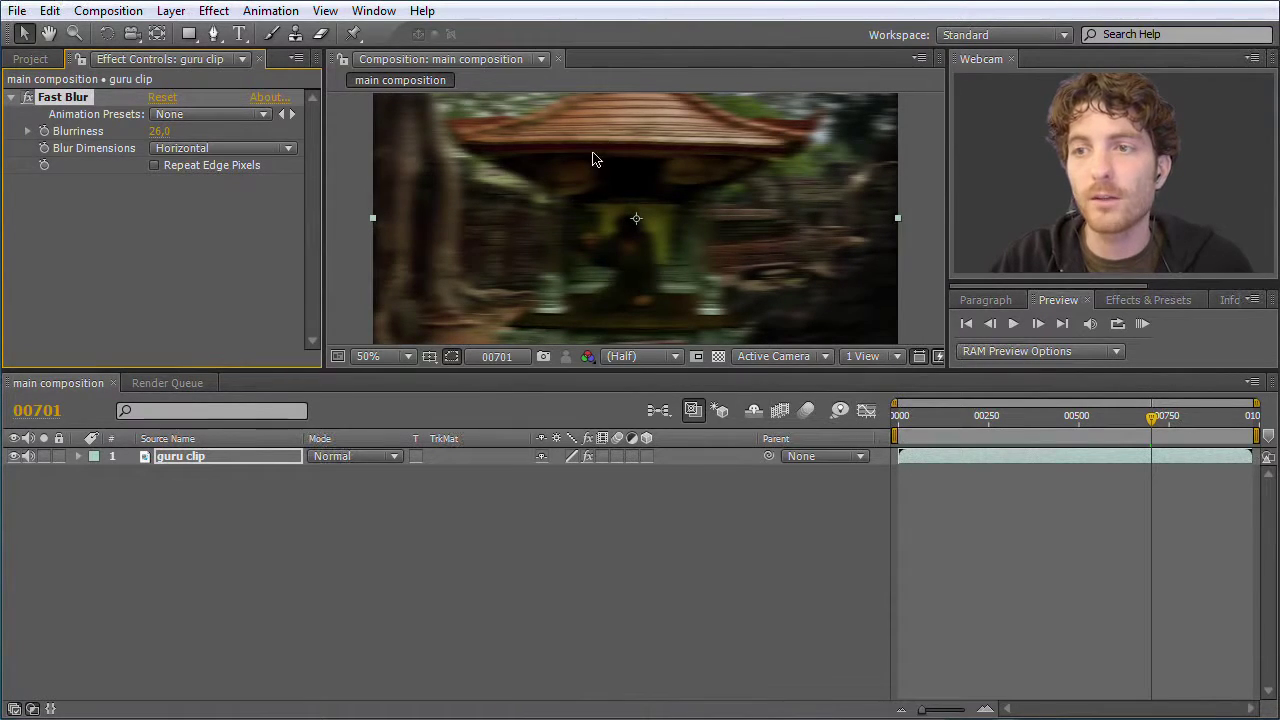
pyautogui.click(286, 149)
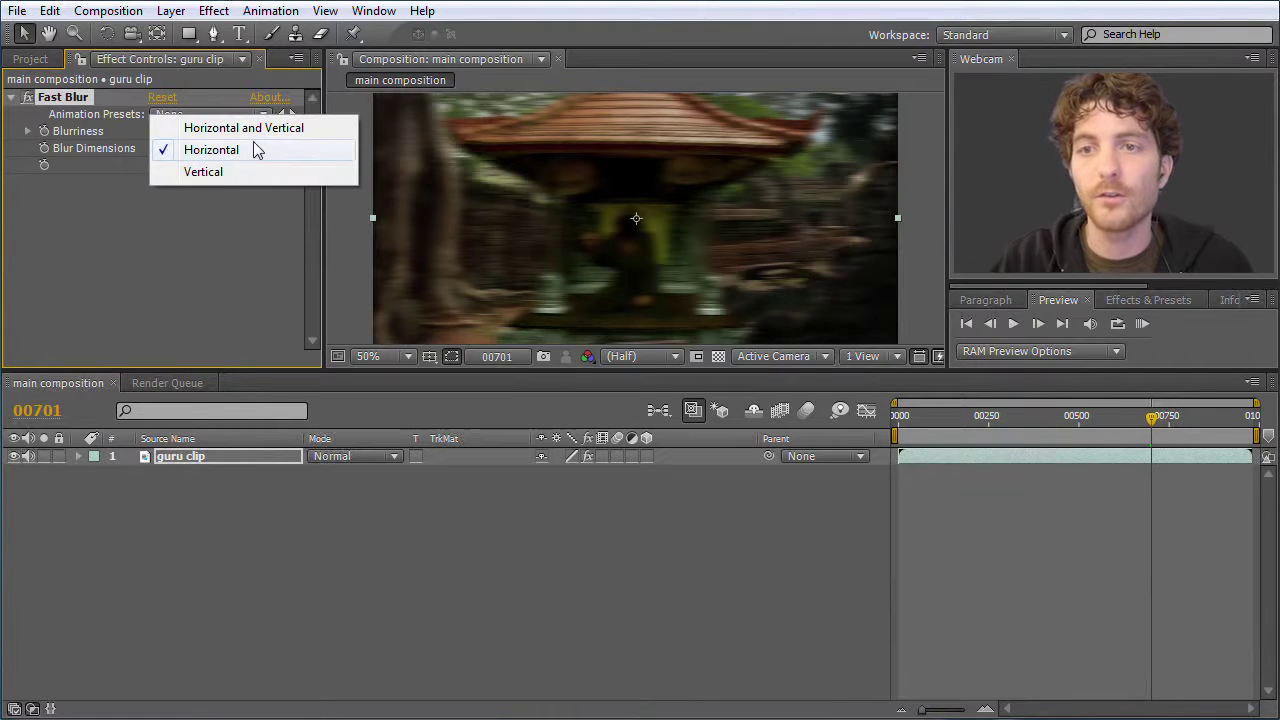
pyautogui.click(230, 174)
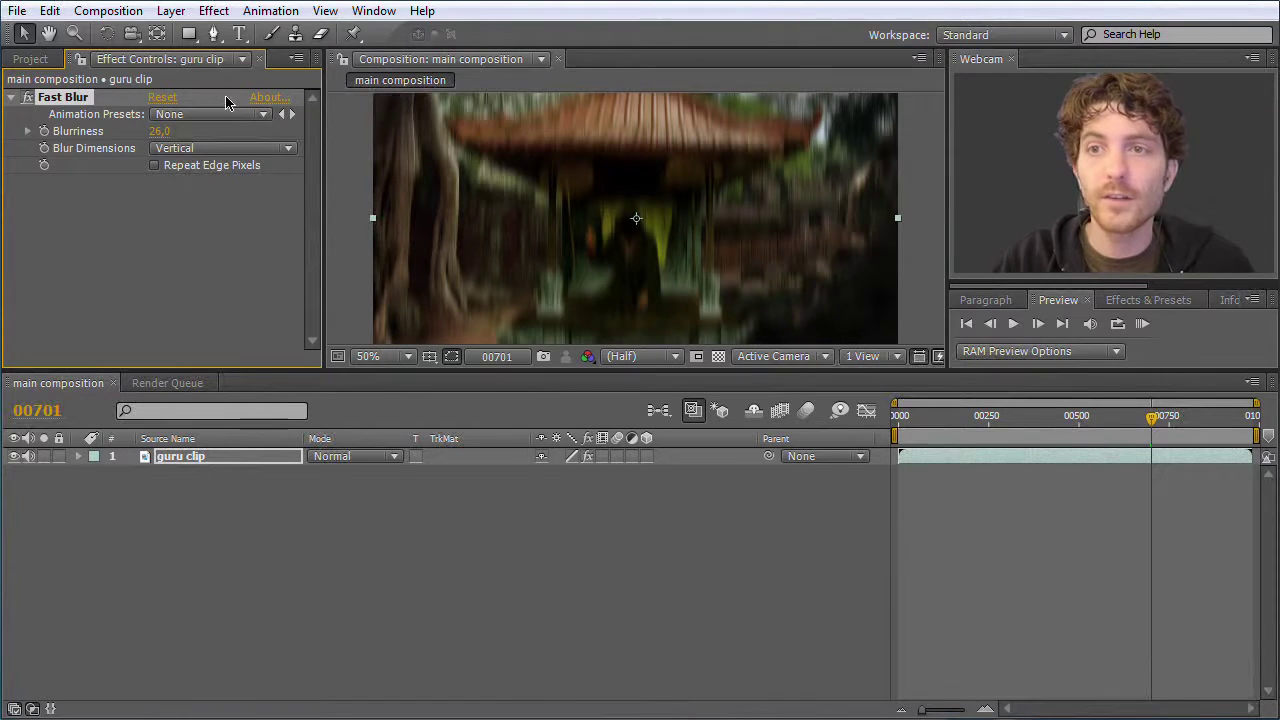
pyautogui.click(213, 11)
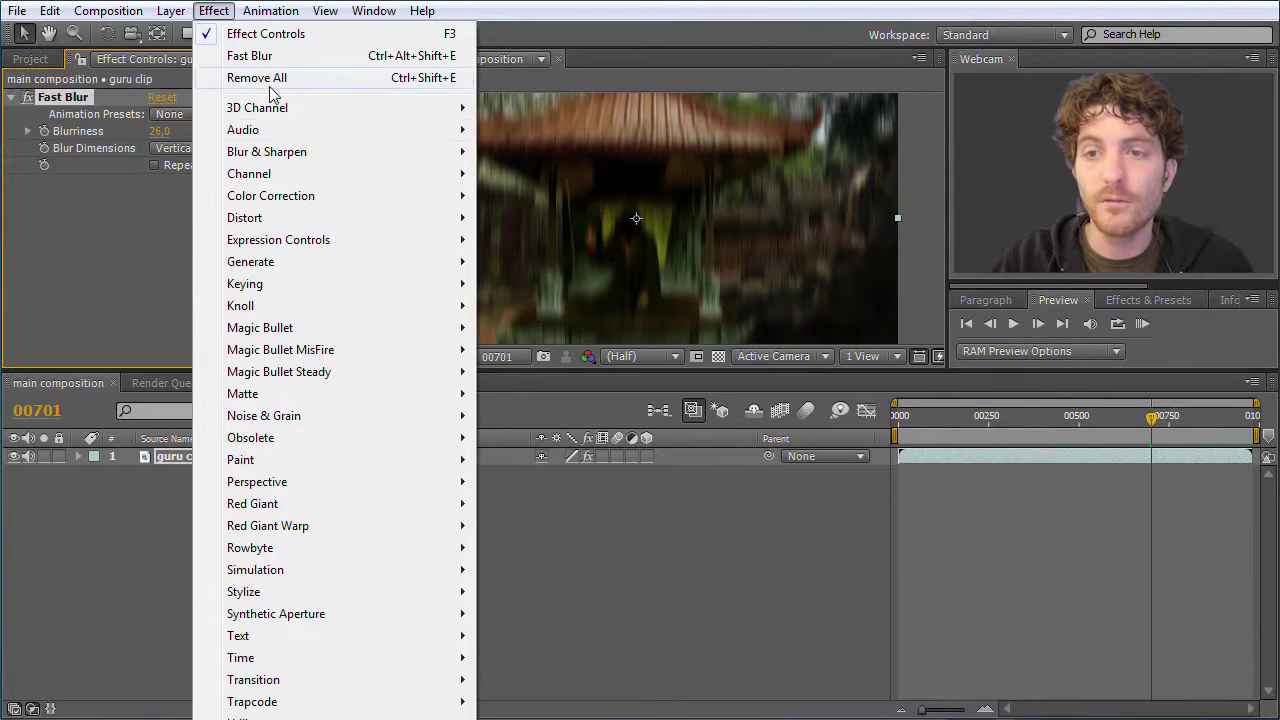
pyautogui.click(186, 205)
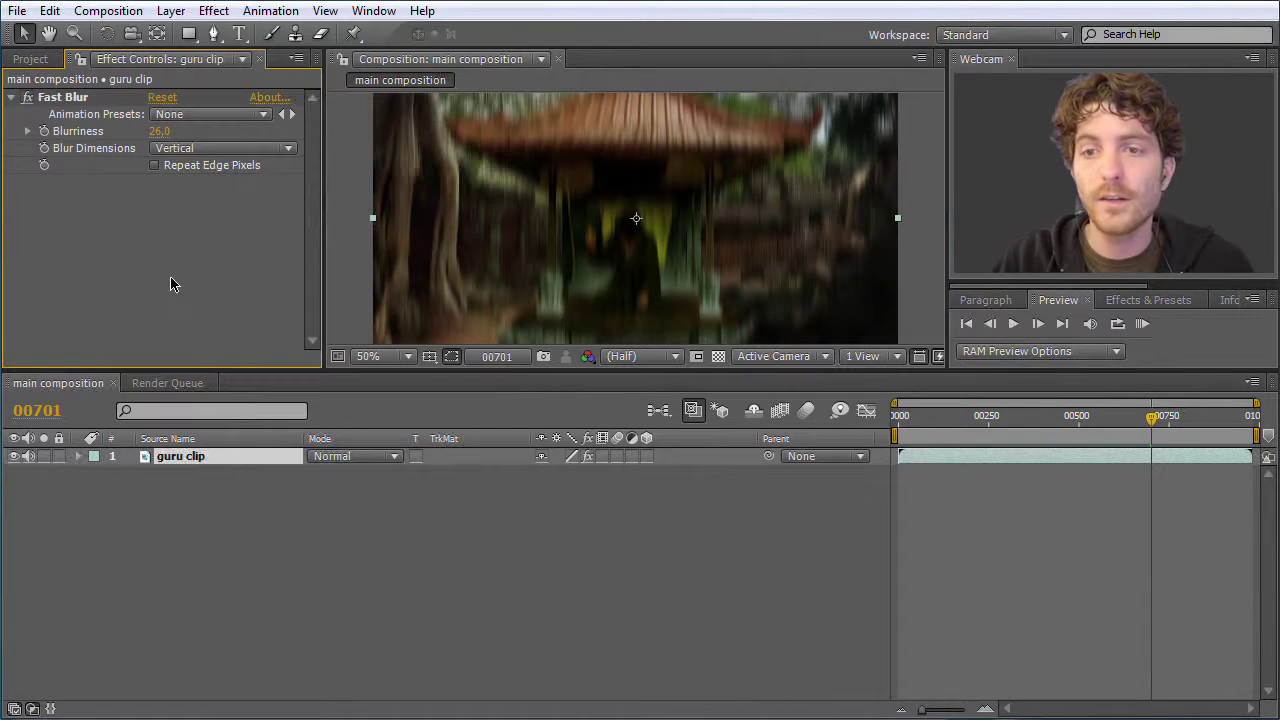
pyautogui.click(188, 457)
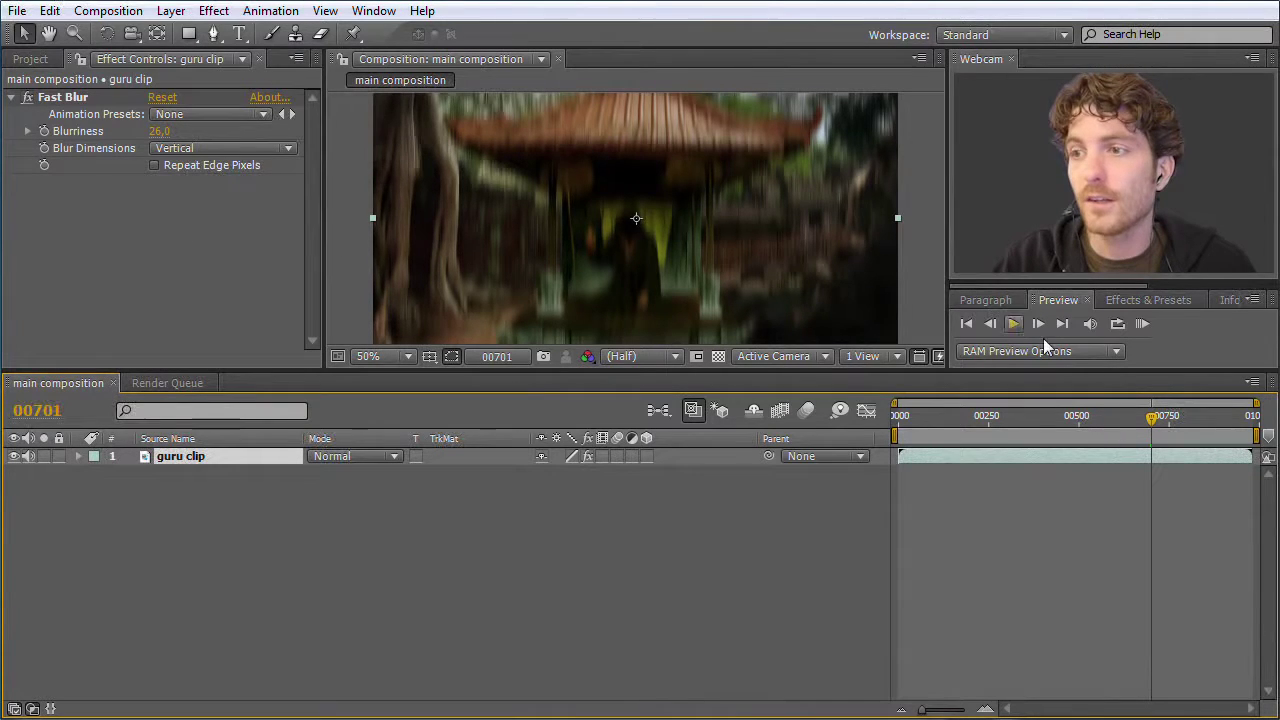
# Step: Show Effects & Presets, enlarge its area slightly and browse the list of effect categories
pyautogui.click(1136, 301)
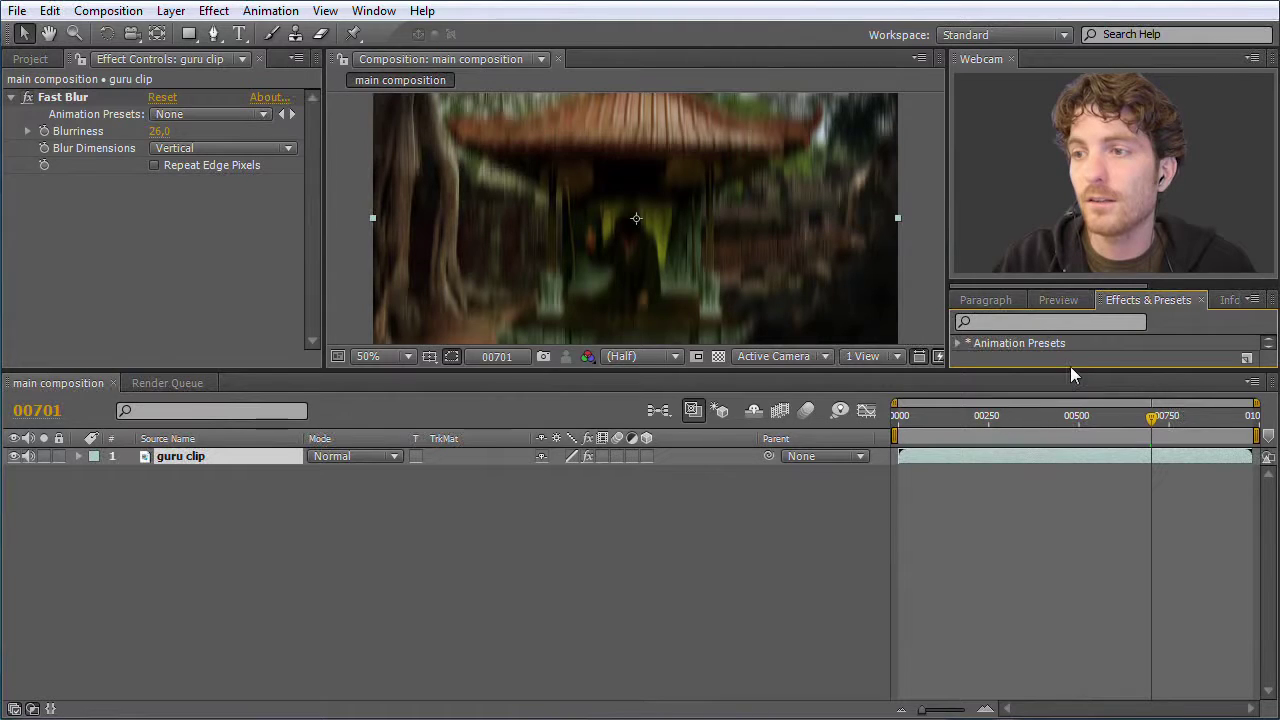
pyautogui.moveTo(1070, 366); pyautogui.dragTo(1070, 461)
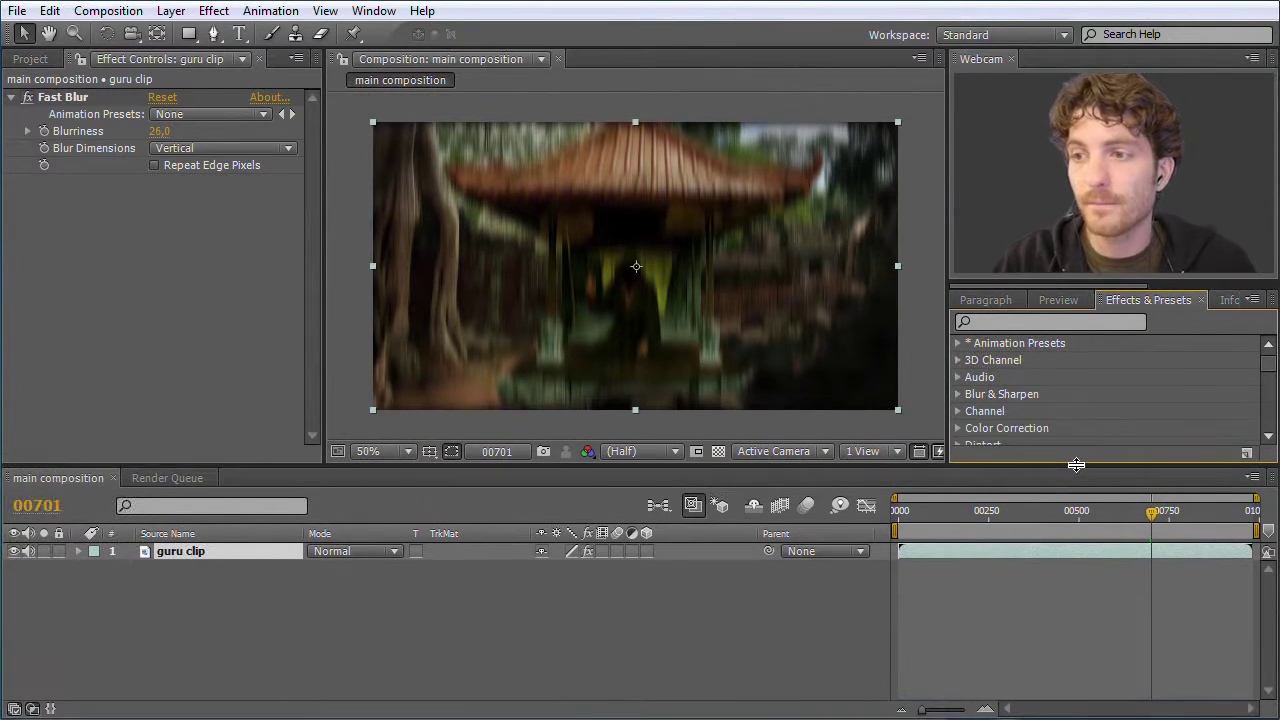
pyautogui.moveTo(1266, 371)
pyautogui.mouseDown()
pyautogui.moveTo(1266, 391)
pyautogui.moveTo(1266, 380)
pyautogui.mouseUp()
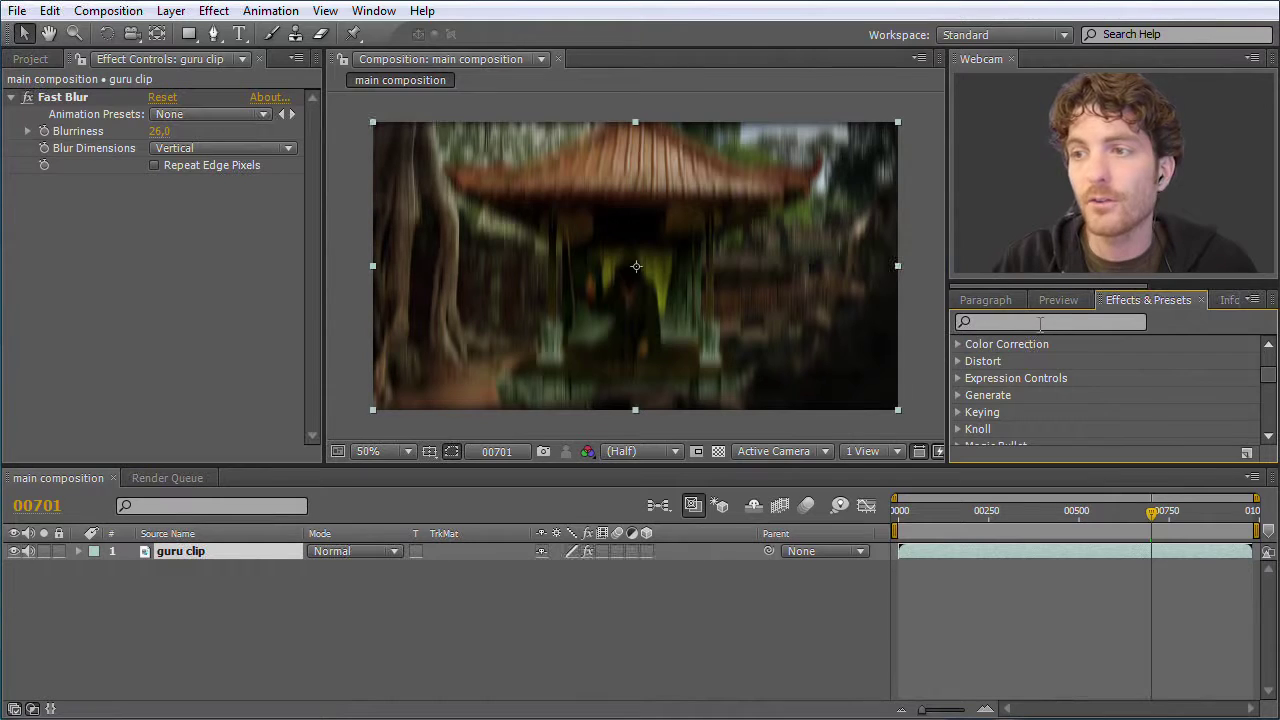
pyautogui.moveTo(1068, 466); pyautogui.dragTo(1071, 422)
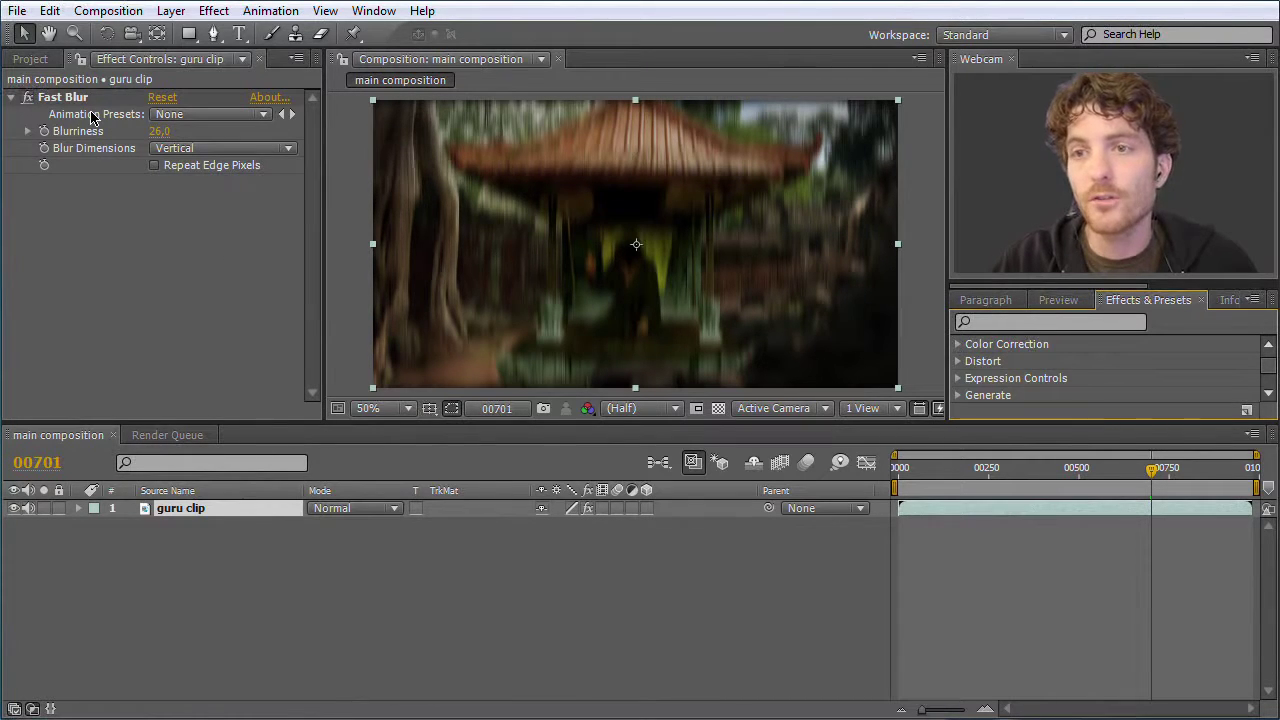
# Step: Toggle the Fast Blur effect off and on to compare the image, leaving it disabled
pyautogui.click(28, 97)
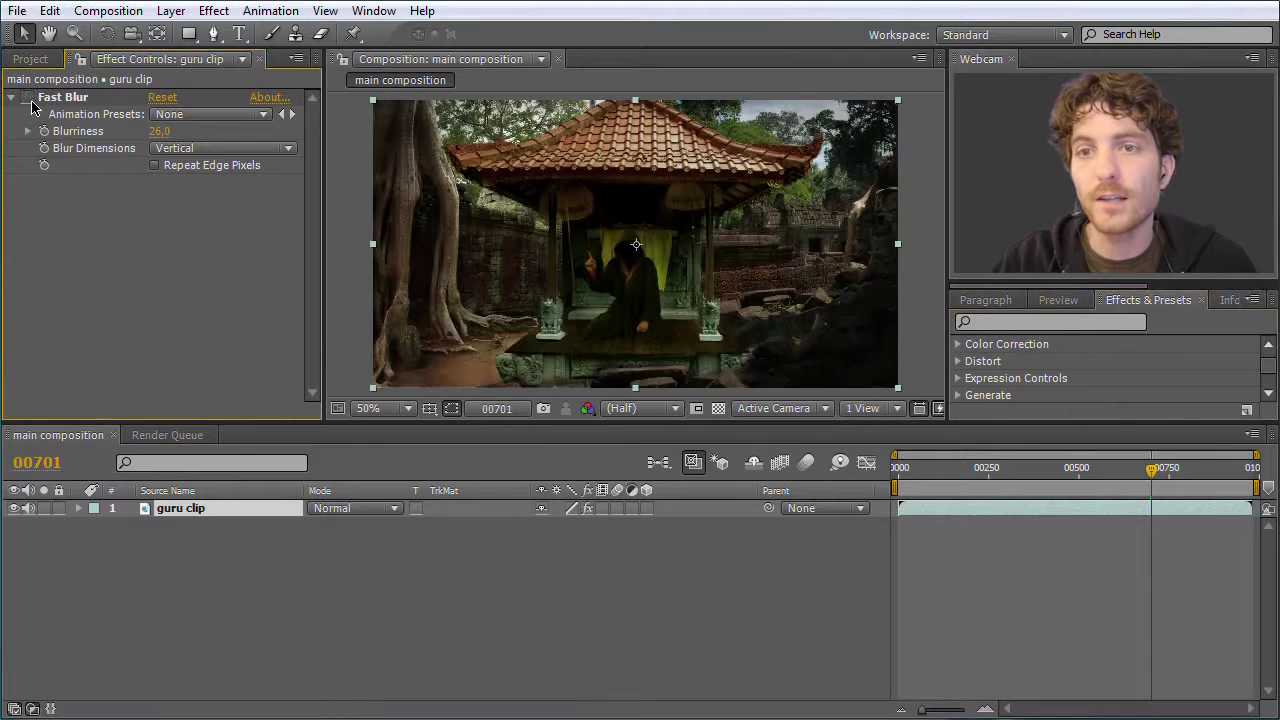
pyautogui.click(29, 99)
pyautogui.click(29, 98)
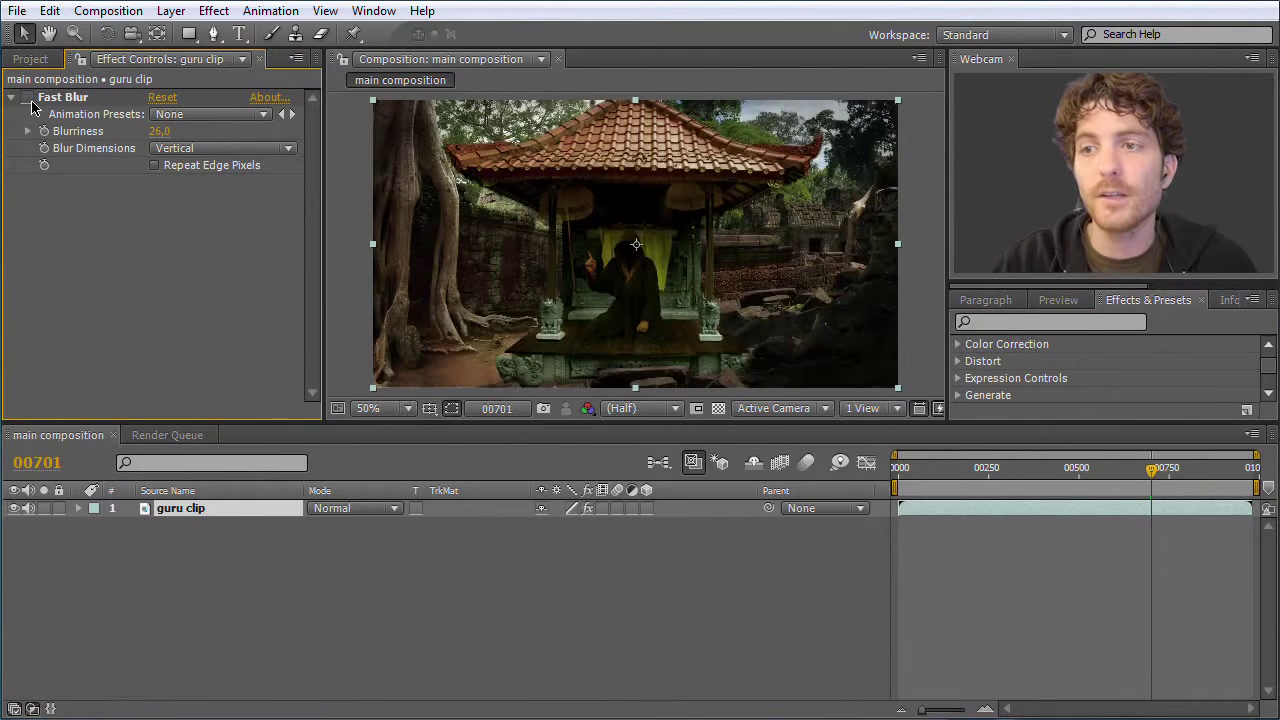
pyautogui.click(29, 98)
pyautogui.click(29, 98)
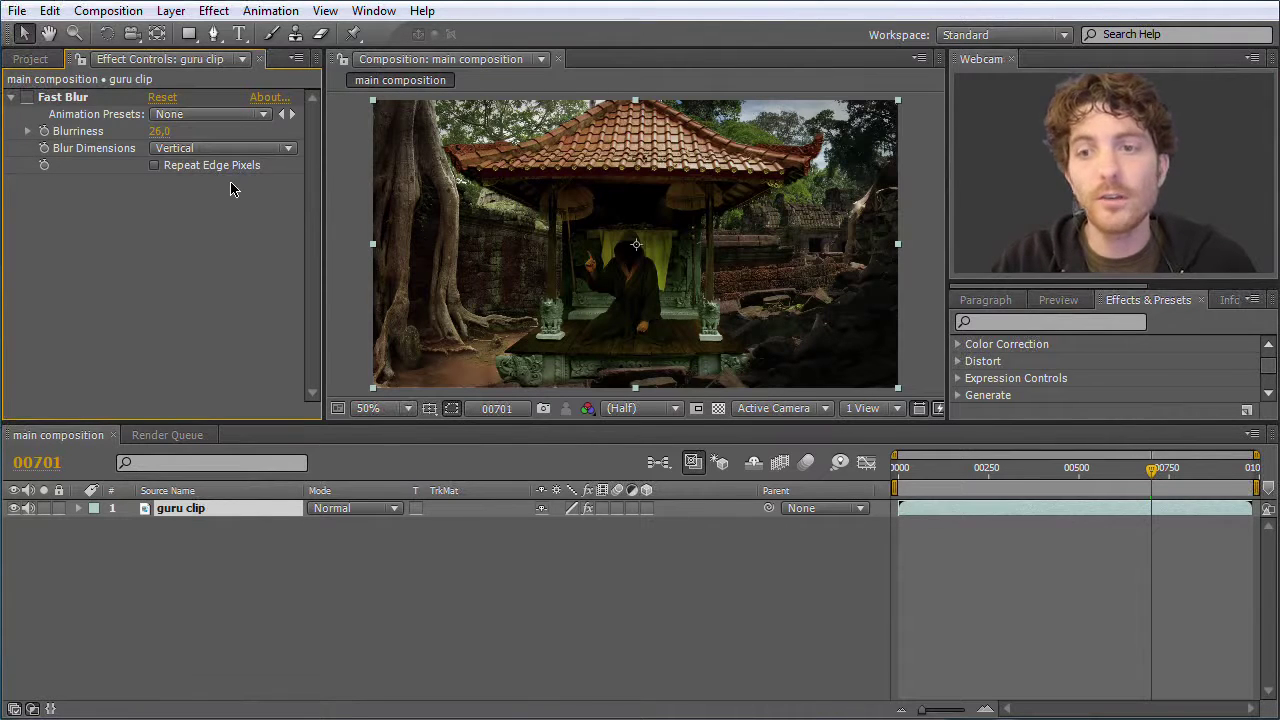
# Step: Look through the guru clip layer's Transform properties in the timeline and expand its Fast Blur effect settings
pyautogui.click(266, 562)
pyautogui.click(222, 517)
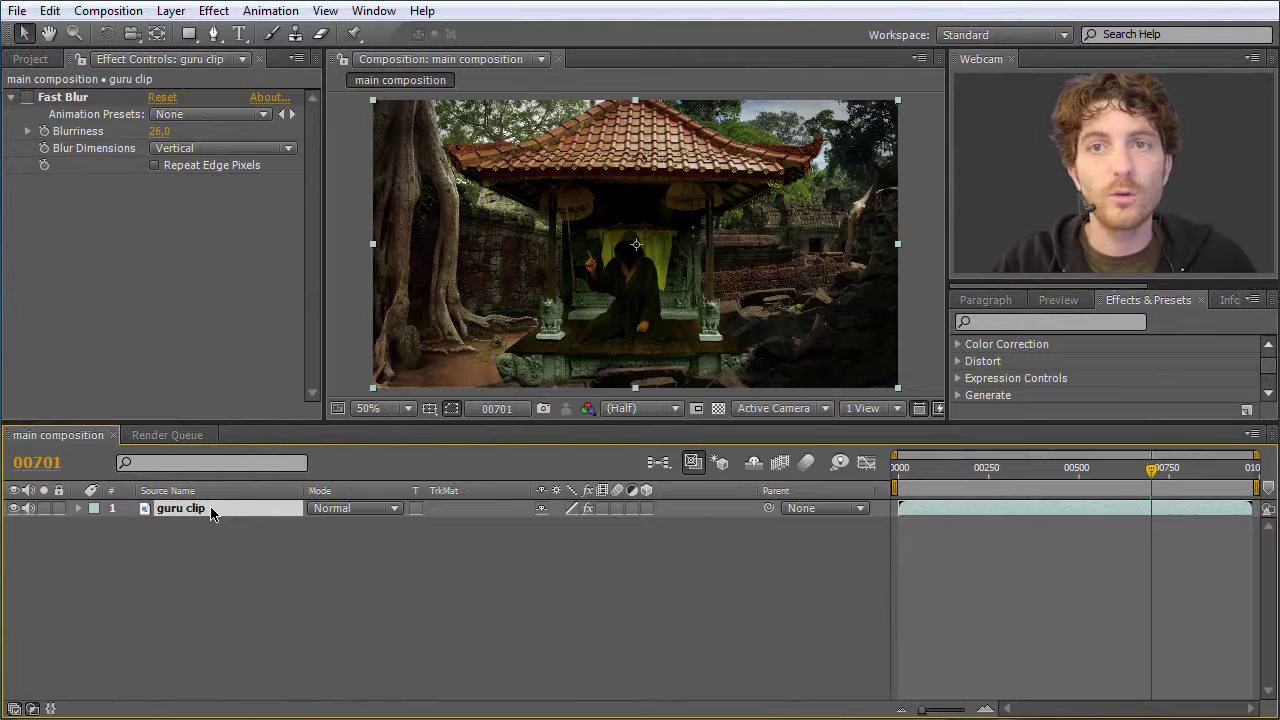
pyautogui.click(80, 509)
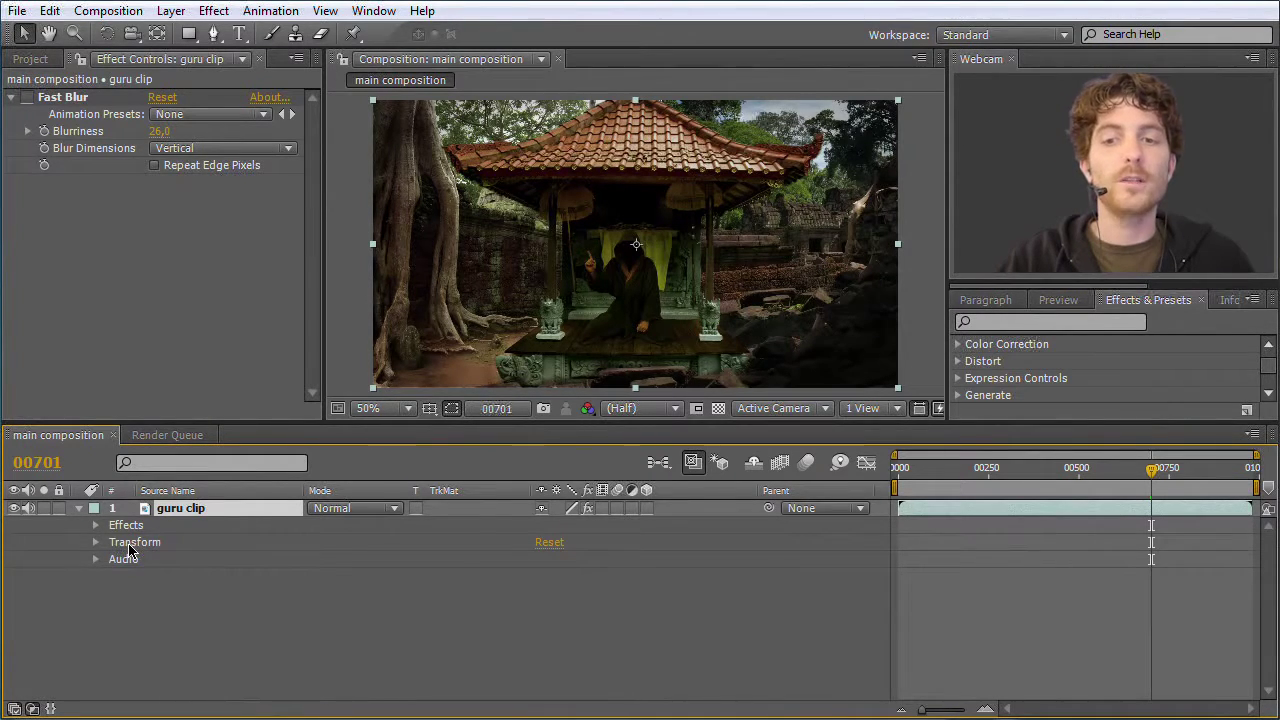
pyautogui.click(95, 542)
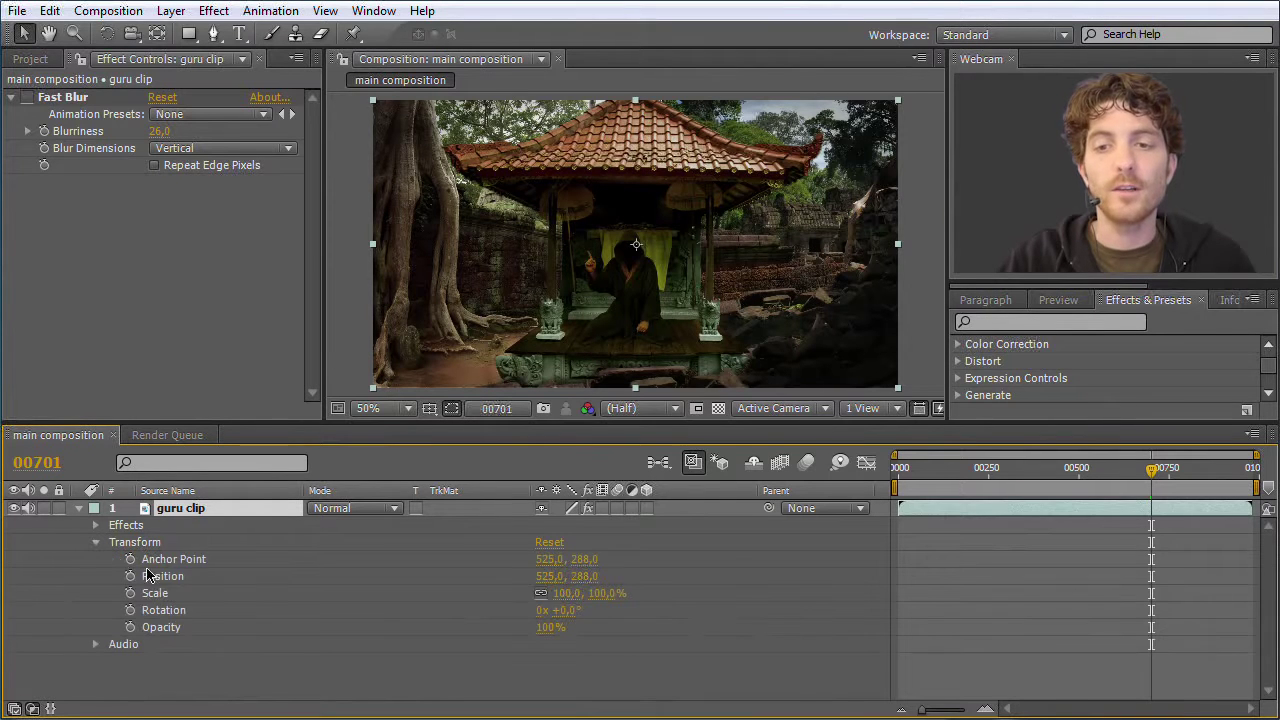
pyautogui.click(96, 545)
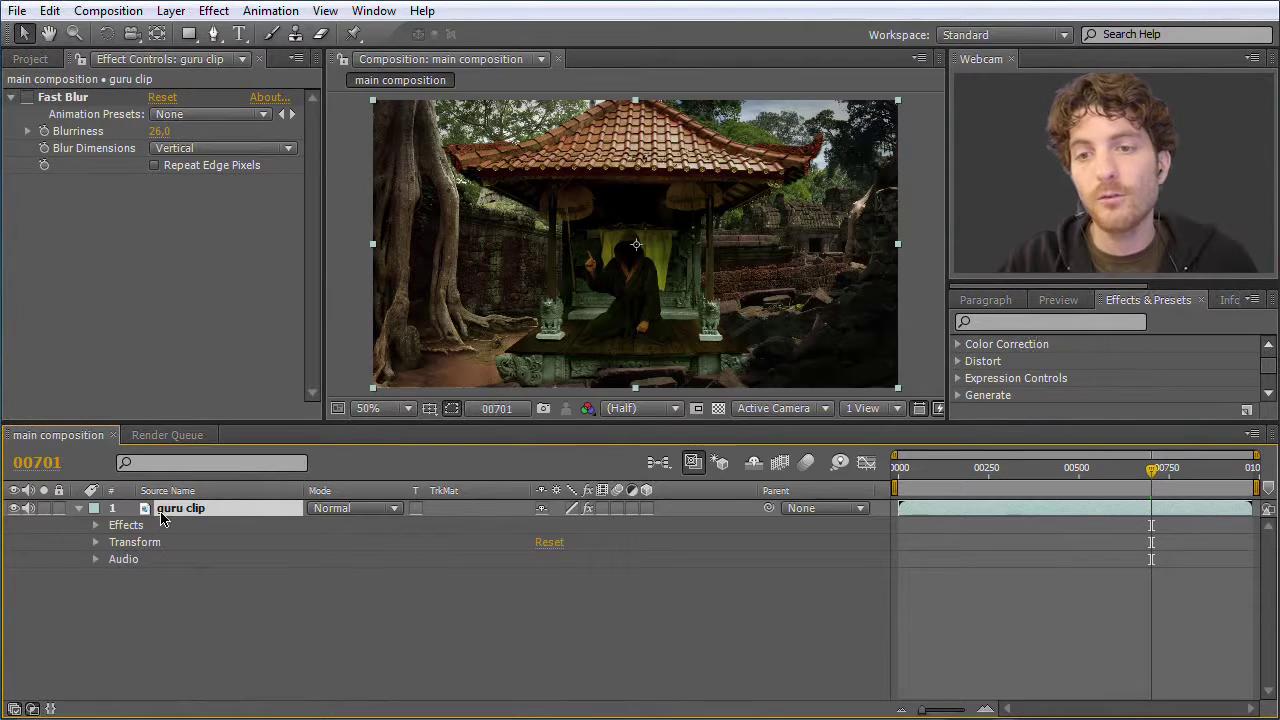
pyautogui.click(95, 527)
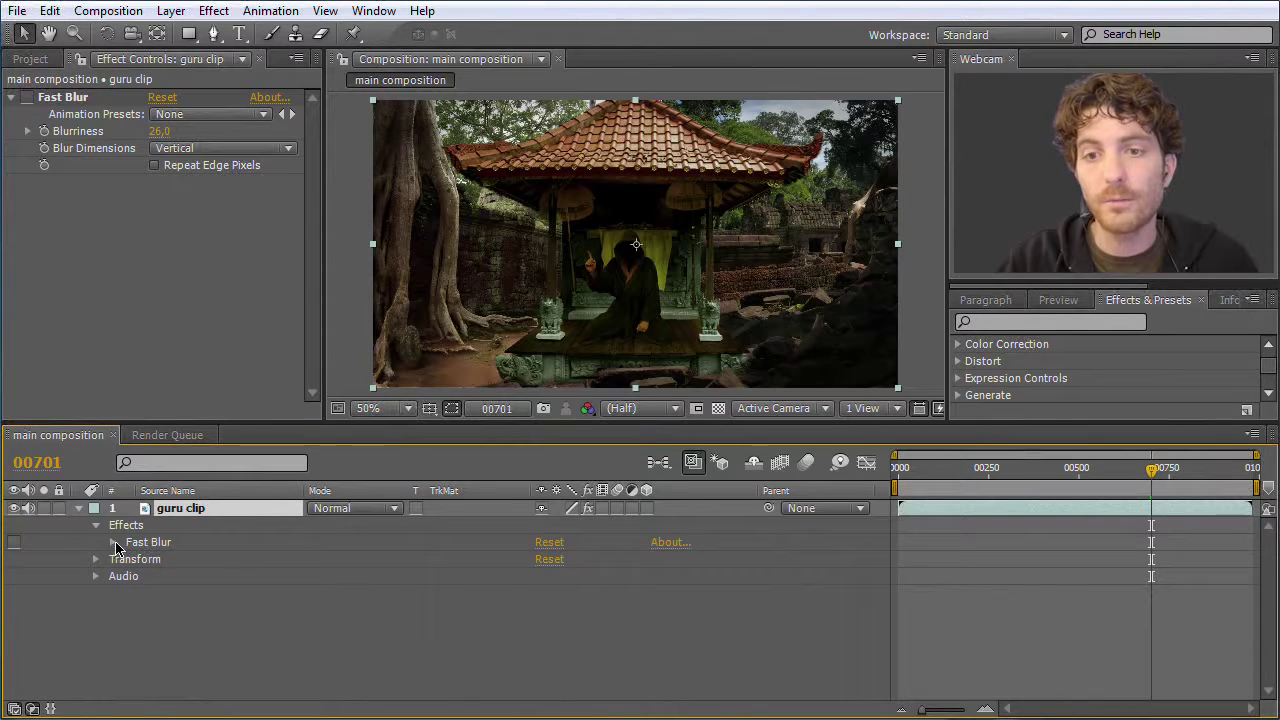
pyautogui.click(113, 543)
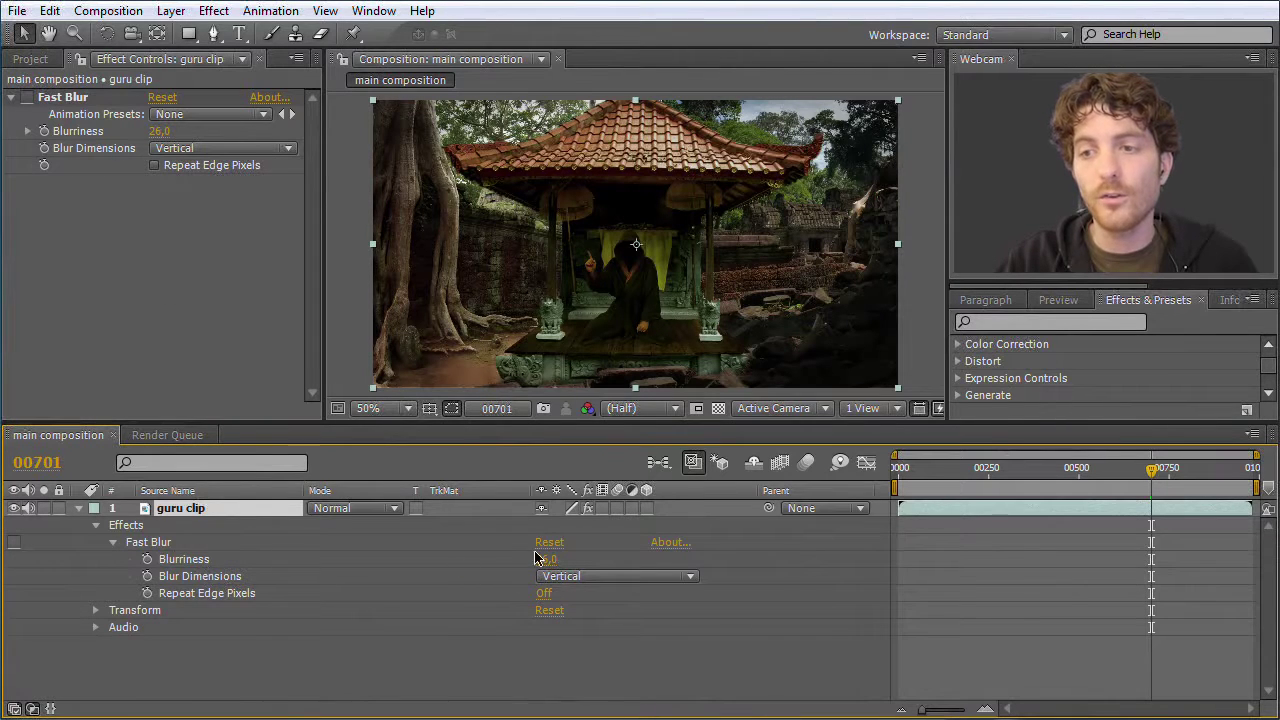
# Step: Re-enable the Fast Blur effect and try Blurriness values, setting 38 first and ending at 73
pyautogui.moveTo(160, 135); pyautogui.dragTo(172, 135)
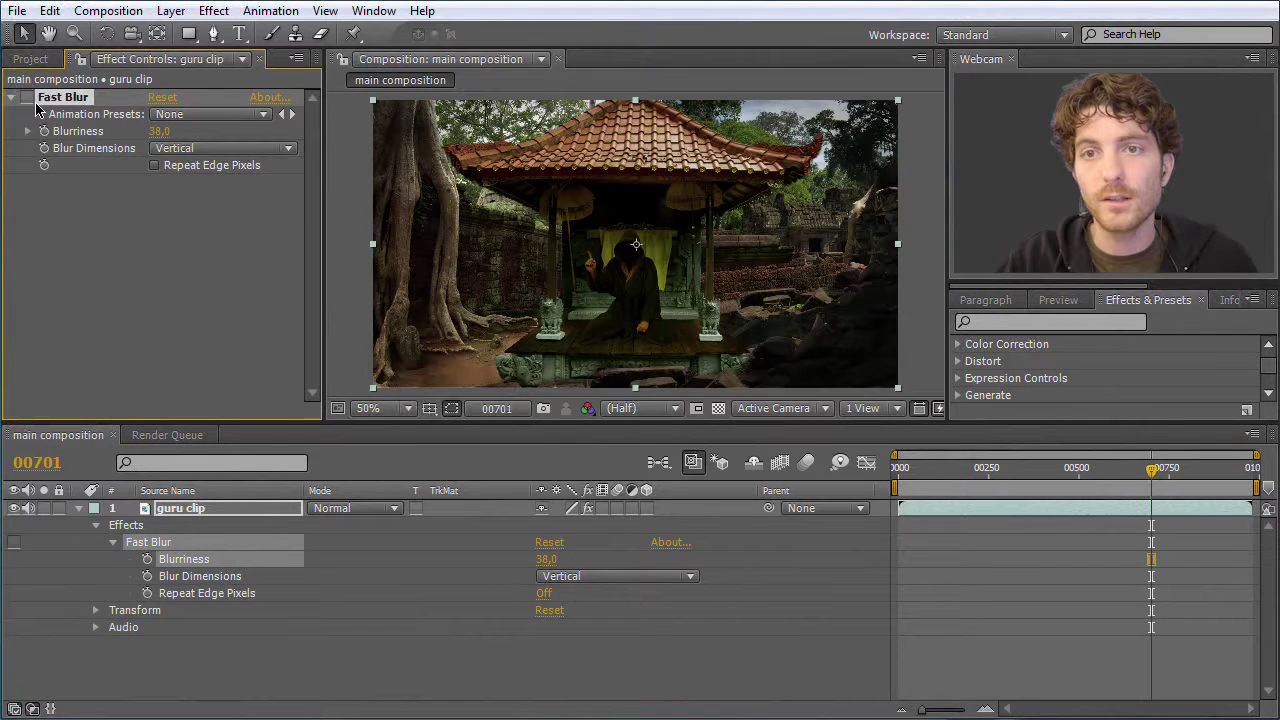
pyautogui.click(28, 97)
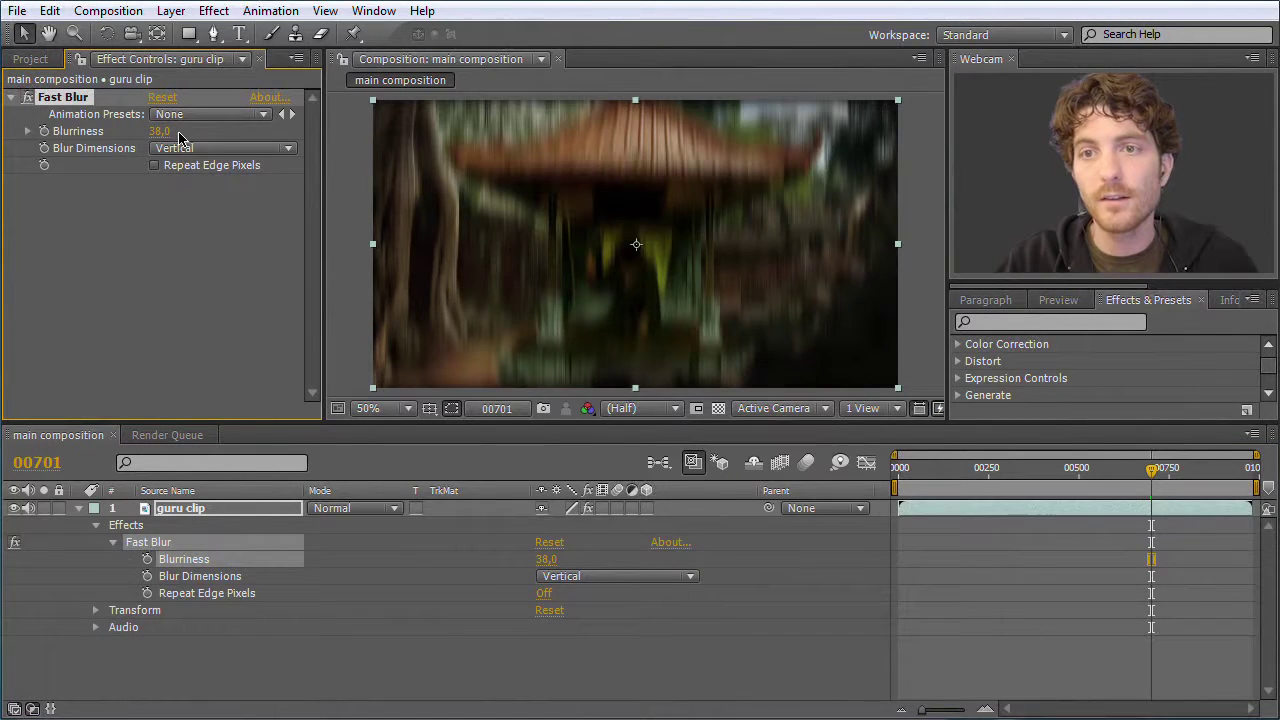
pyautogui.moveTo(162, 135)
pyautogui.mouseDown()
pyautogui.moveTo(218, 136)
pyautogui.moveTo(146, 136)
pyautogui.mouseUp()
pyautogui.moveTo(546, 561)
pyautogui.mouseDown()
pyautogui.moveTo(451, 571)
pyautogui.moveTo(606, 567)
pyautogui.moveTo(471, 571)
pyautogui.moveTo(560, 574)
pyautogui.moveTo(530, 573)
pyautogui.mouseUp()
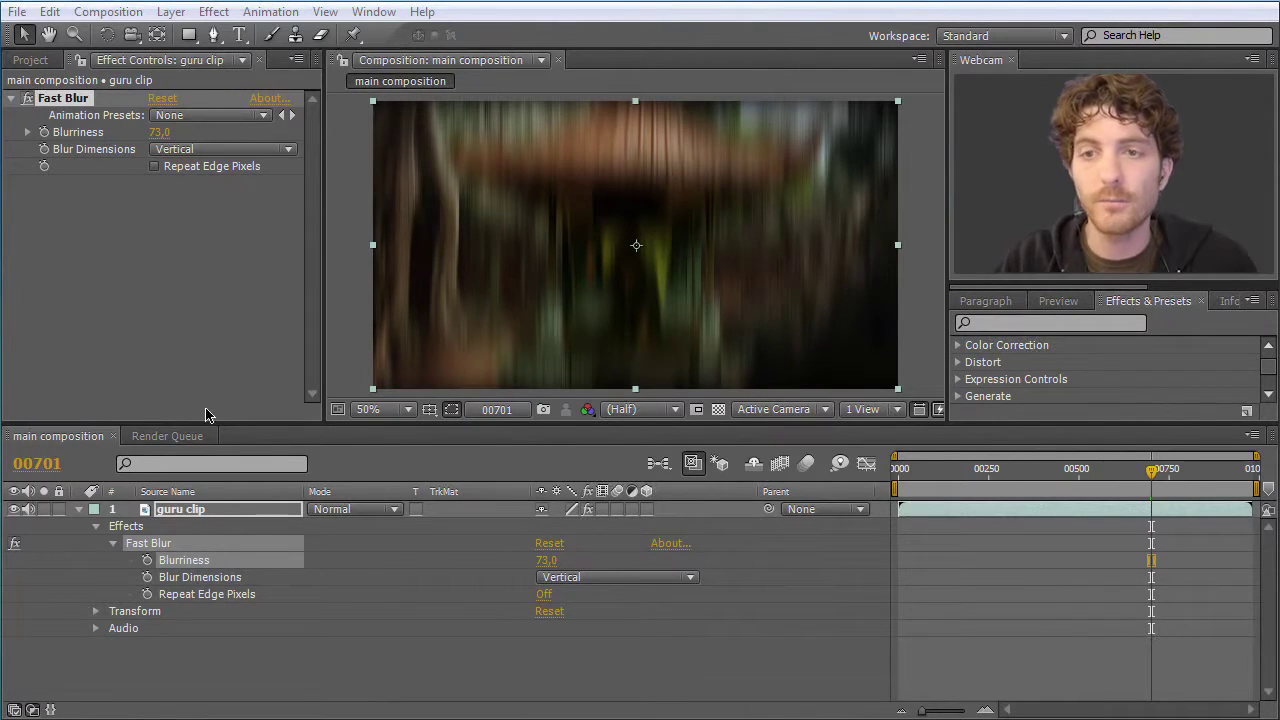
# Step: Delete Fast Blur from the guru clip layer and apply the Advanced Lightning effect to it instead
pyautogui.click(163, 548)
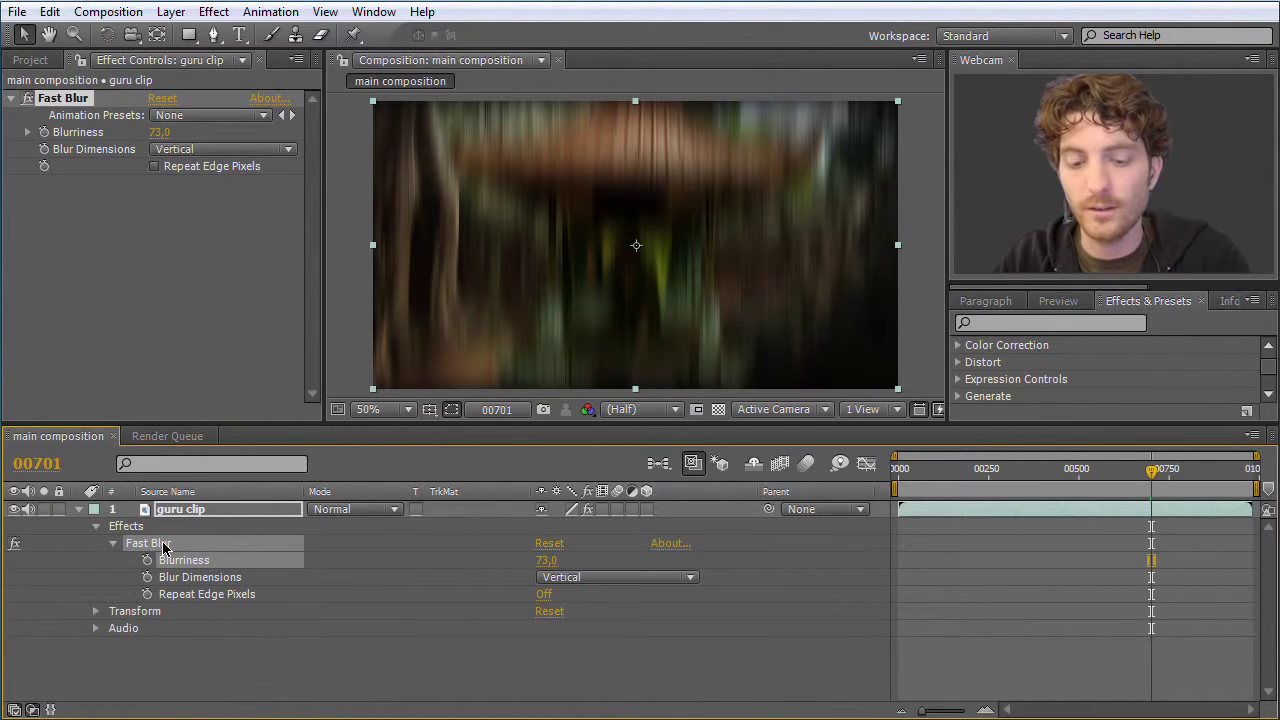
pyautogui.press('Delete')
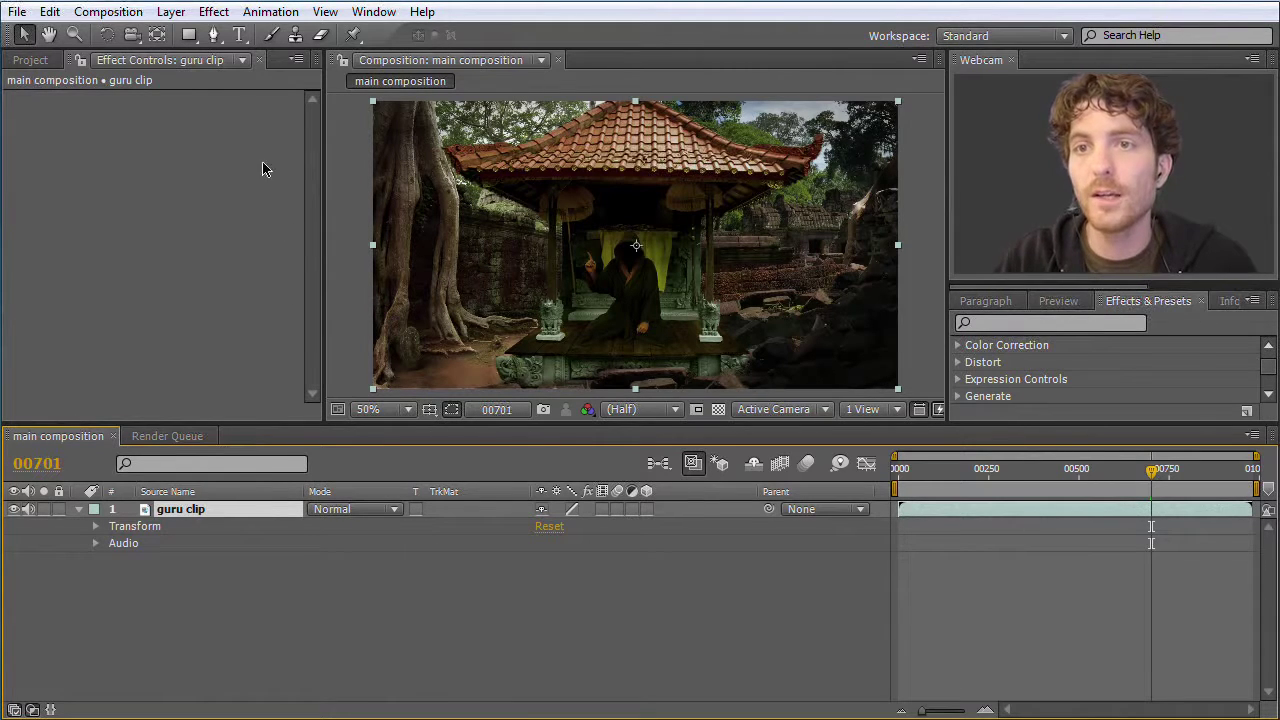
pyautogui.click(214, 12)
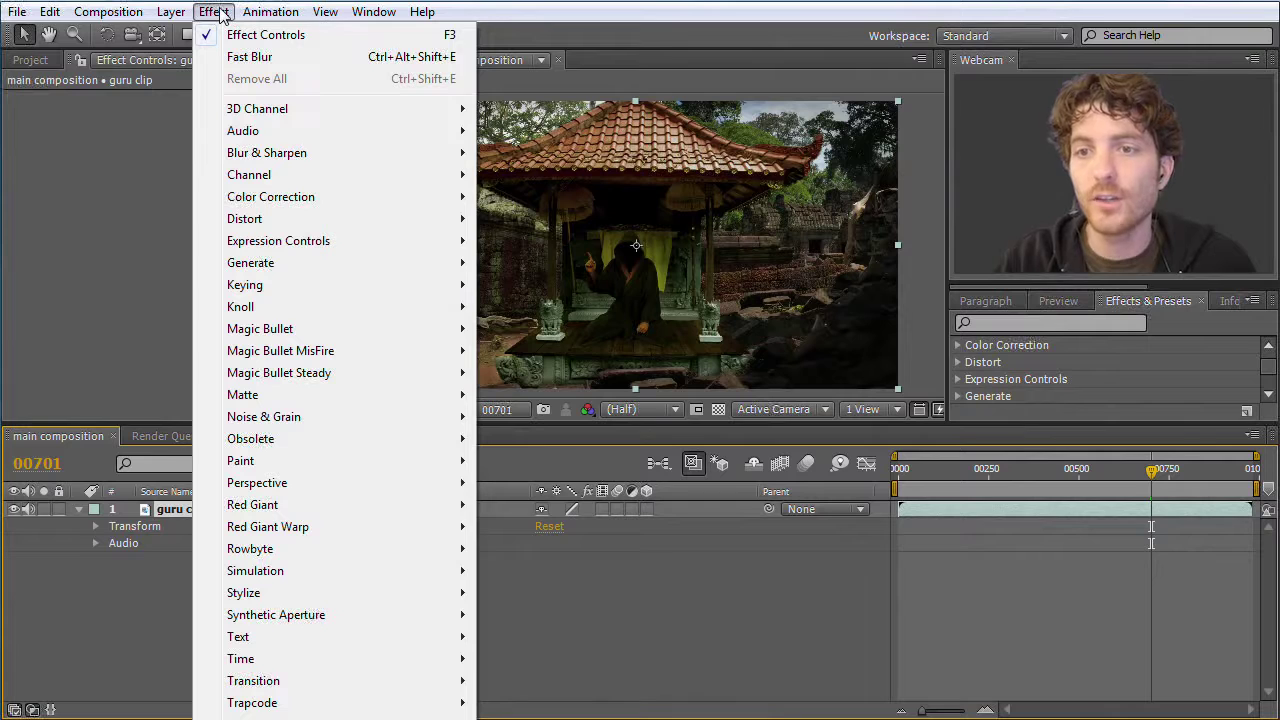
pyautogui.moveTo(294, 266)
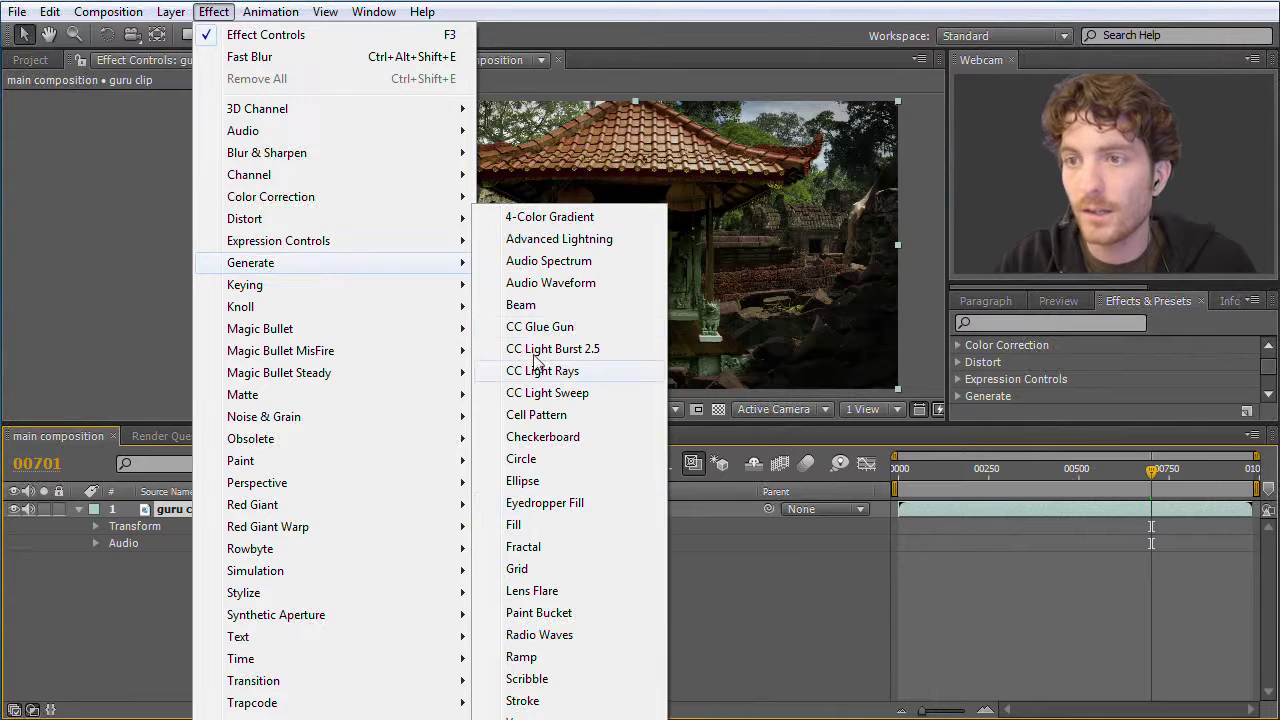
pyautogui.click(563, 248)
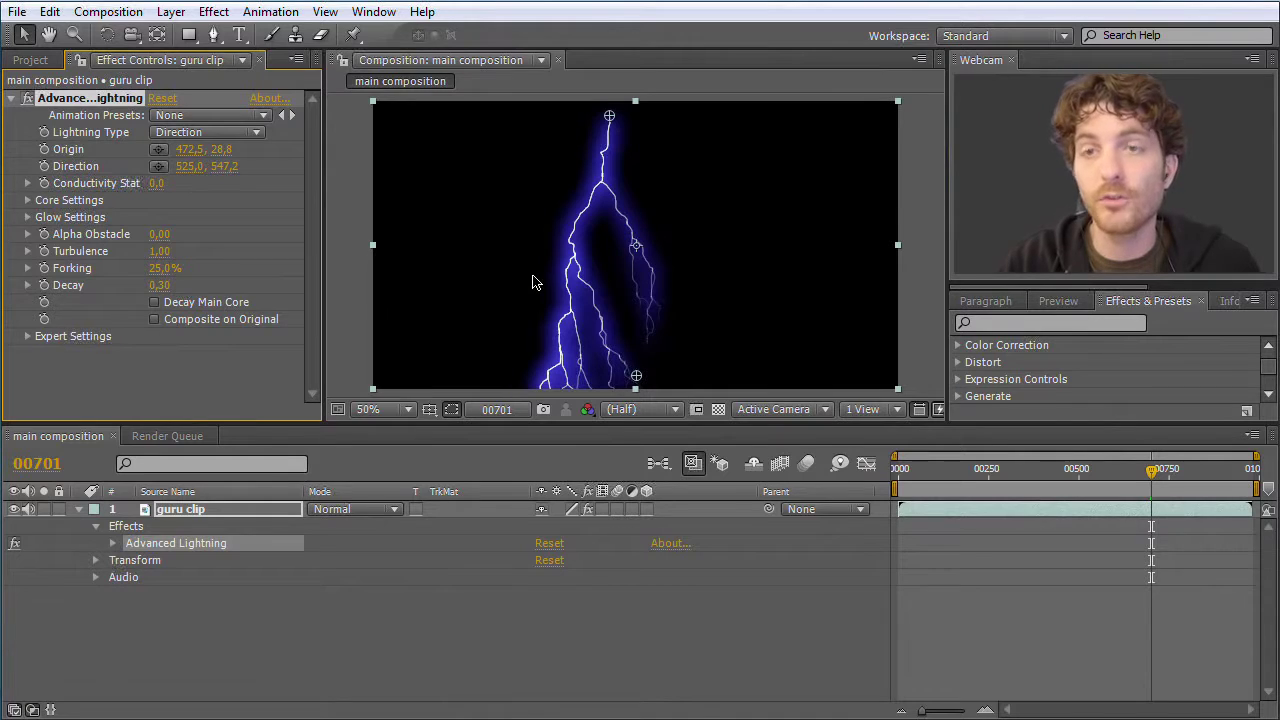
# Step: Move the current time to frame 662 and delete Advanced Lightning from the guru clip layer
pyautogui.click(255, 602)
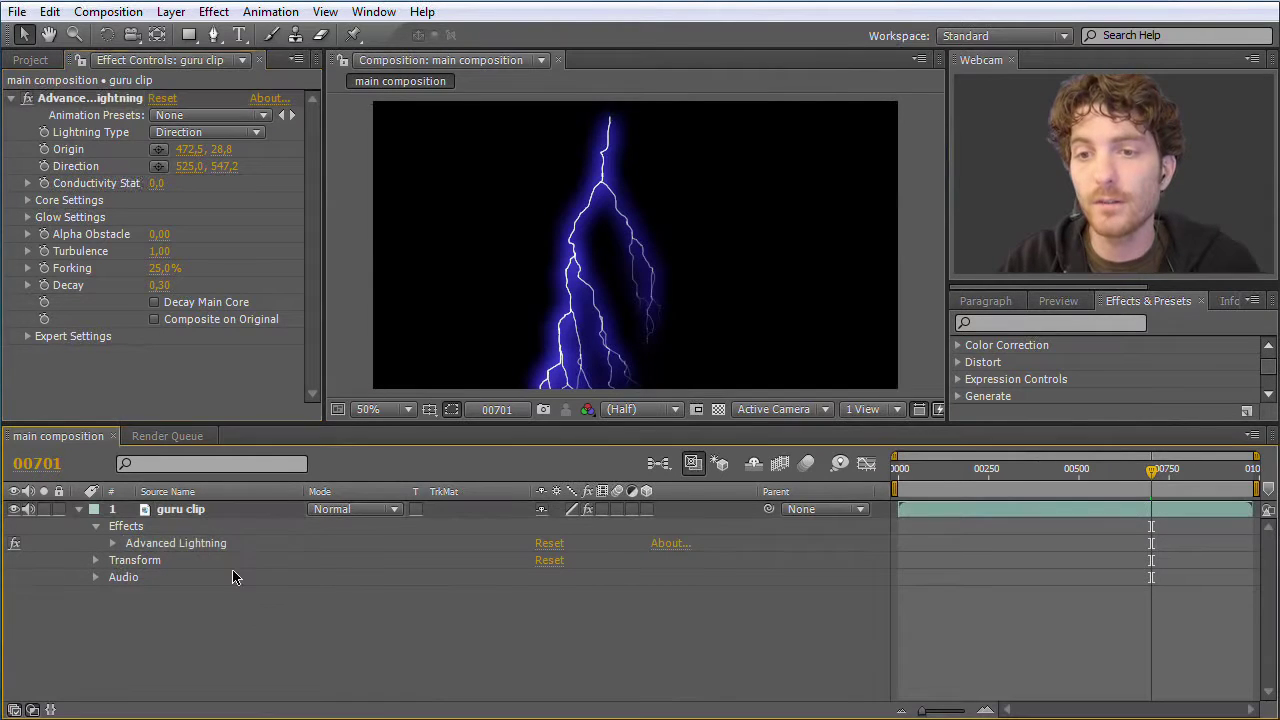
pyautogui.click(186, 512)
pyautogui.moveTo(1150, 470)
pyautogui.mouseDown()
pyautogui.moveTo(954, 474)
pyautogui.moveTo(1137, 471)
pyautogui.mouseUp()
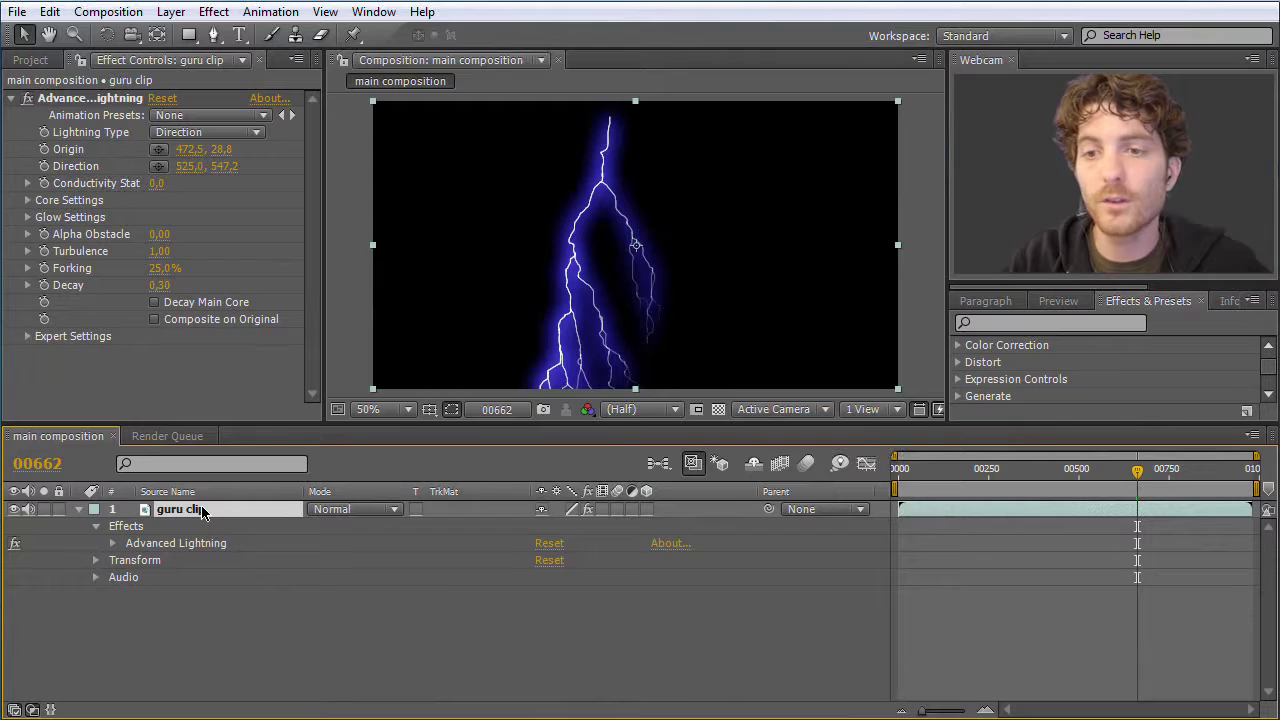
pyautogui.click(148, 548)
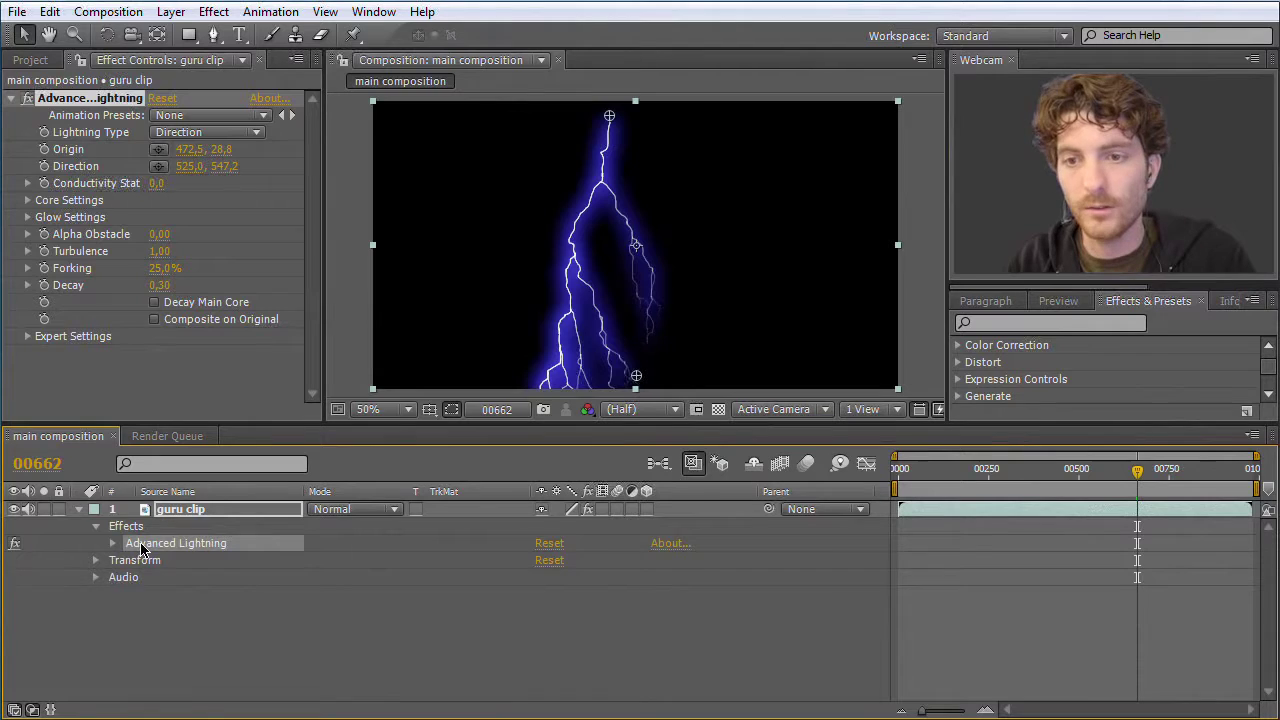
pyautogui.press('Delete')
# Step: Create a new composition-sized light gray solid layer named Lightning
pyautogui.click(170, 12)
pyautogui.moveTo(196, 36)
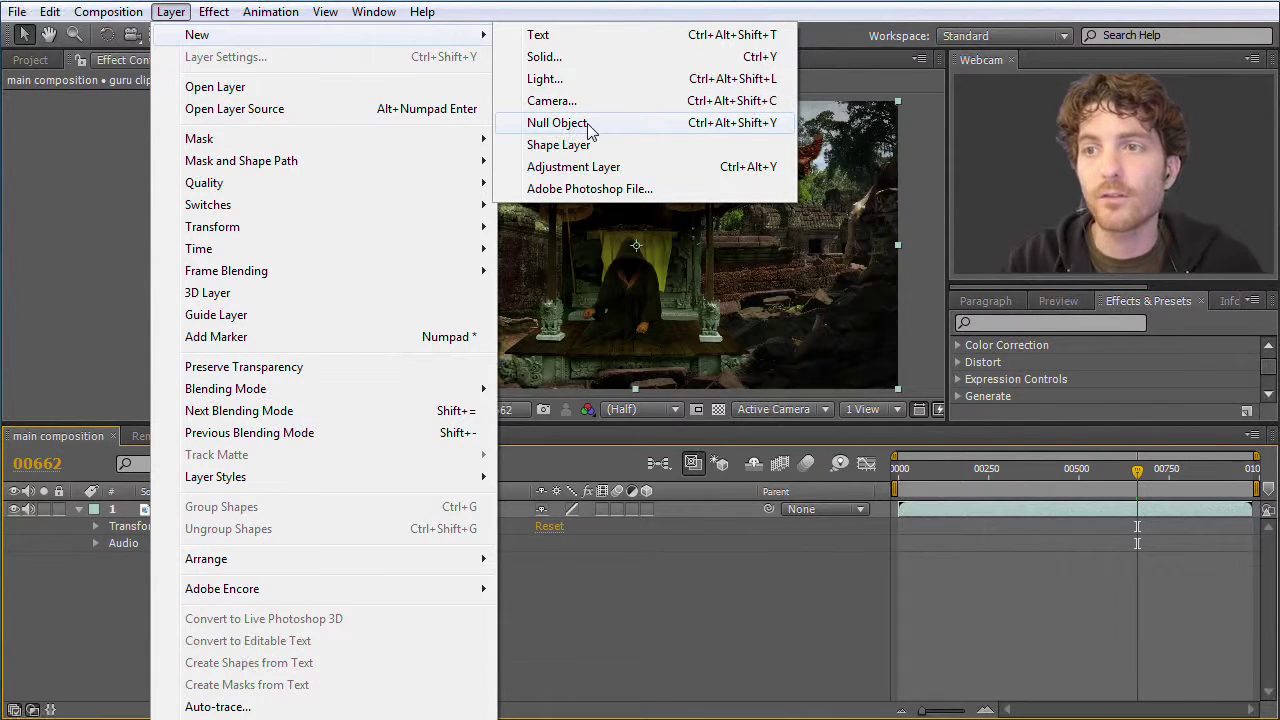
pyautogui.click(557, 62)
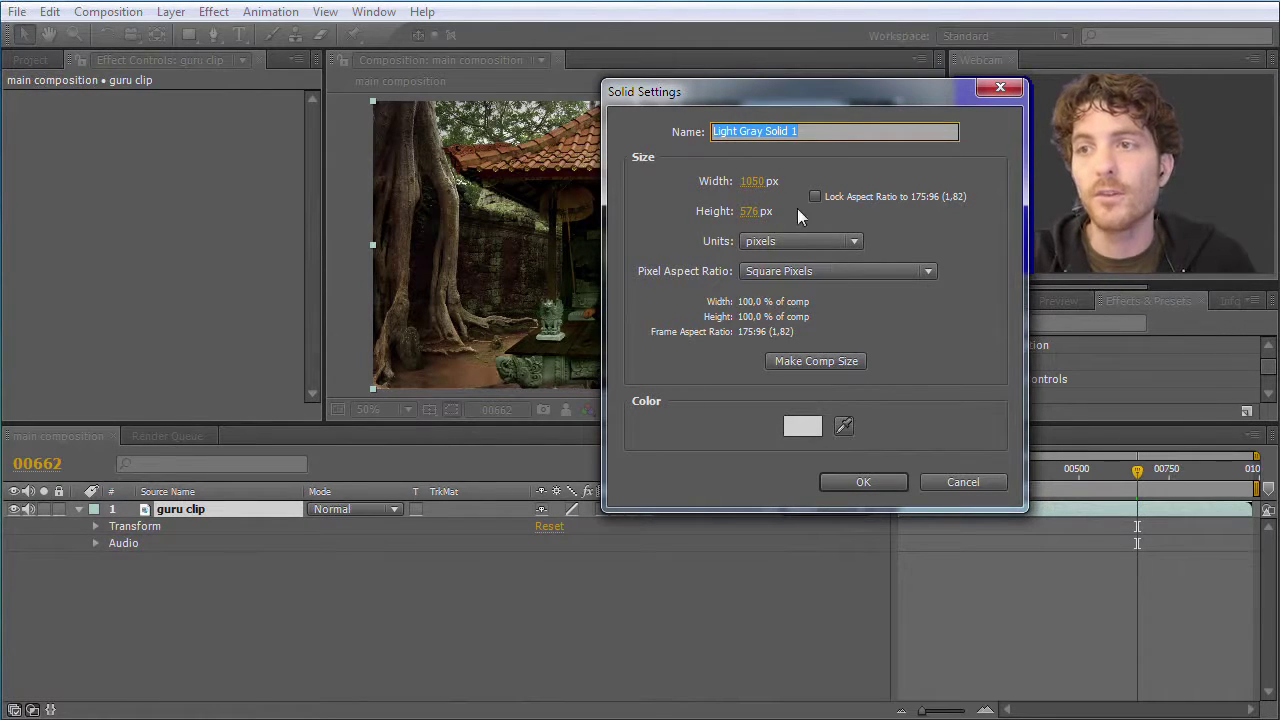
pyautogui.click(829, 360)
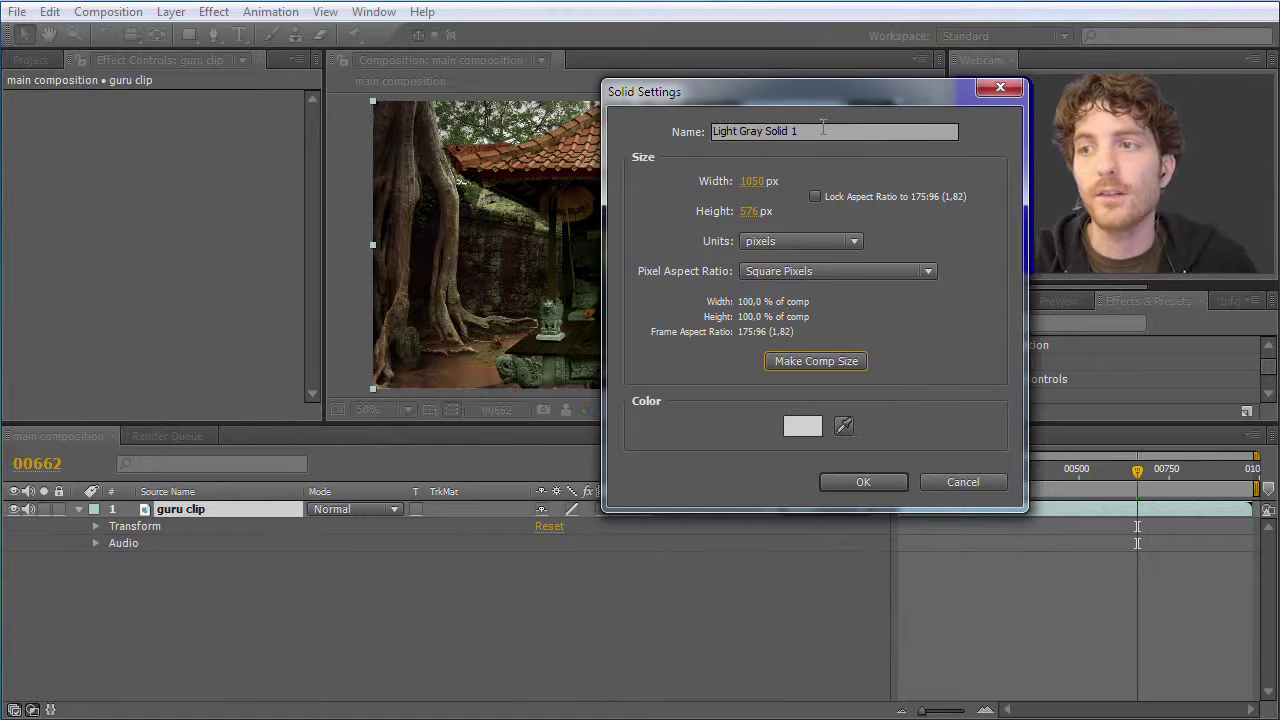
pyautogui.moveTo(823, 127); pyautogui.dragTo(628, 125)
pyautogui.write('Lightning')
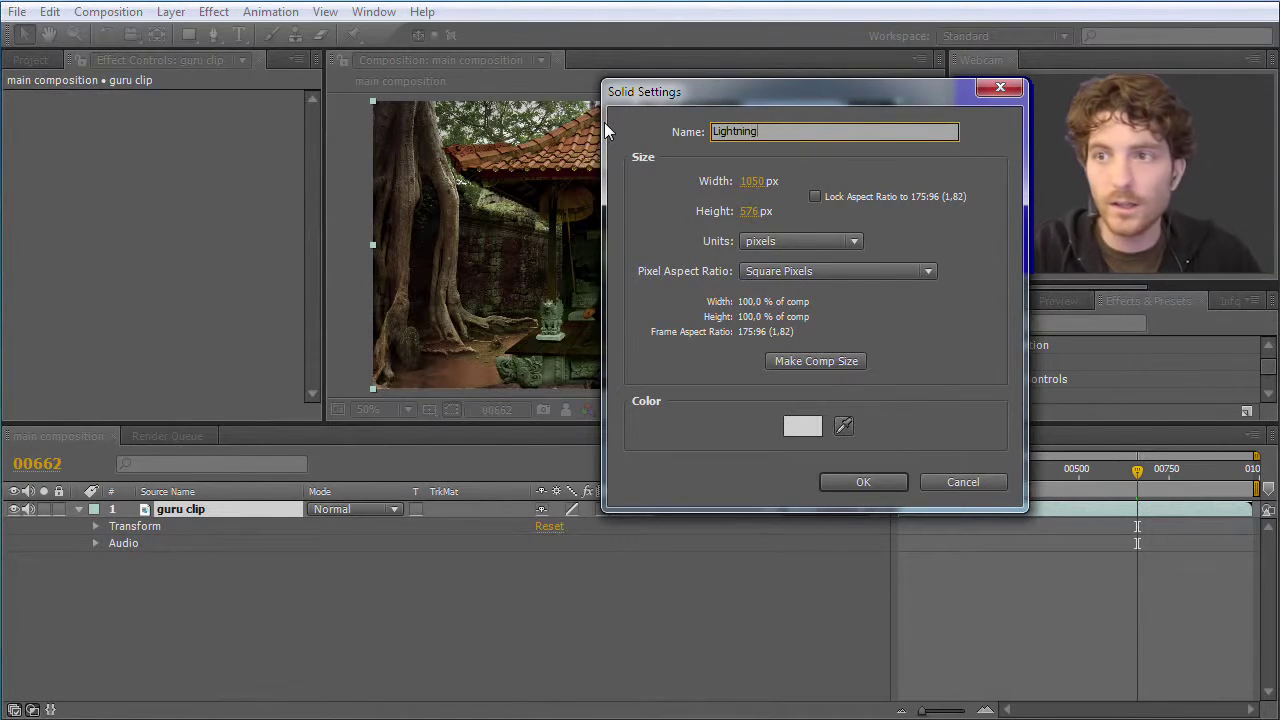
pyautogui.click(858, 481)
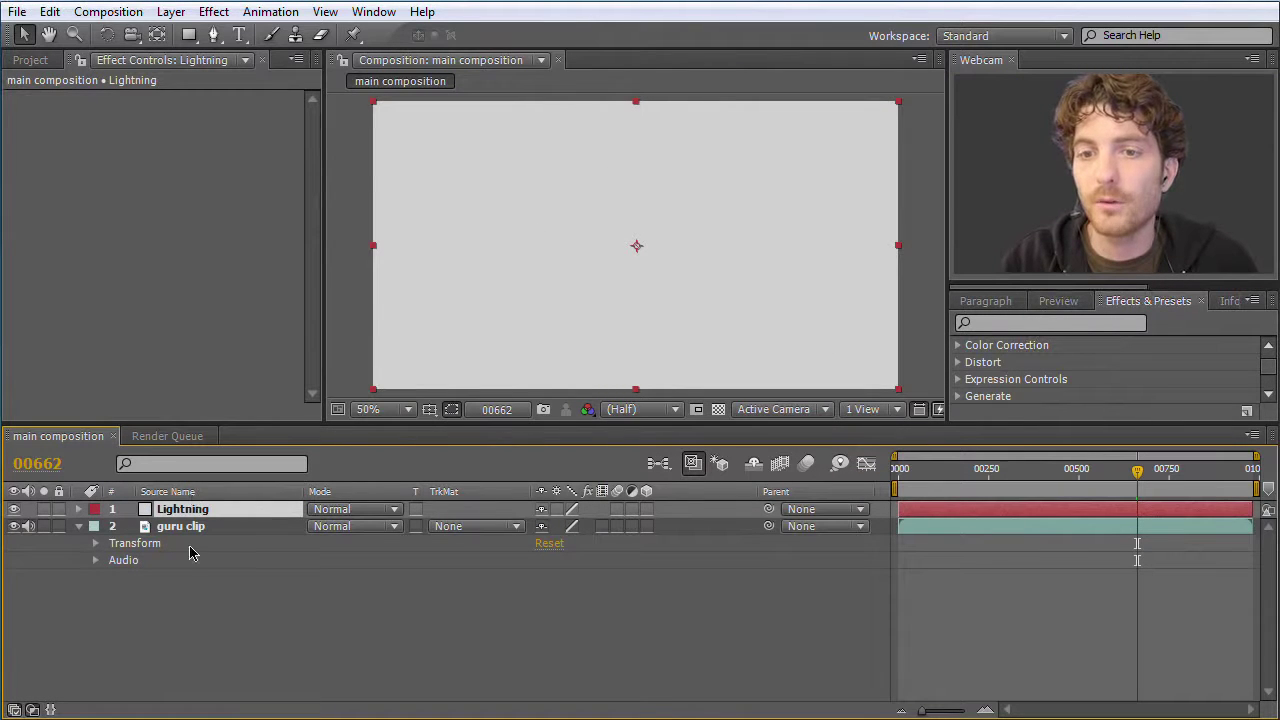
# Step: Try moving the Lightning solid off-centre in the composition, undo the move and keep the Lightning layer selected
pyautogui.moveTo(511, 286); pyautogui.dragTo(558, 309)
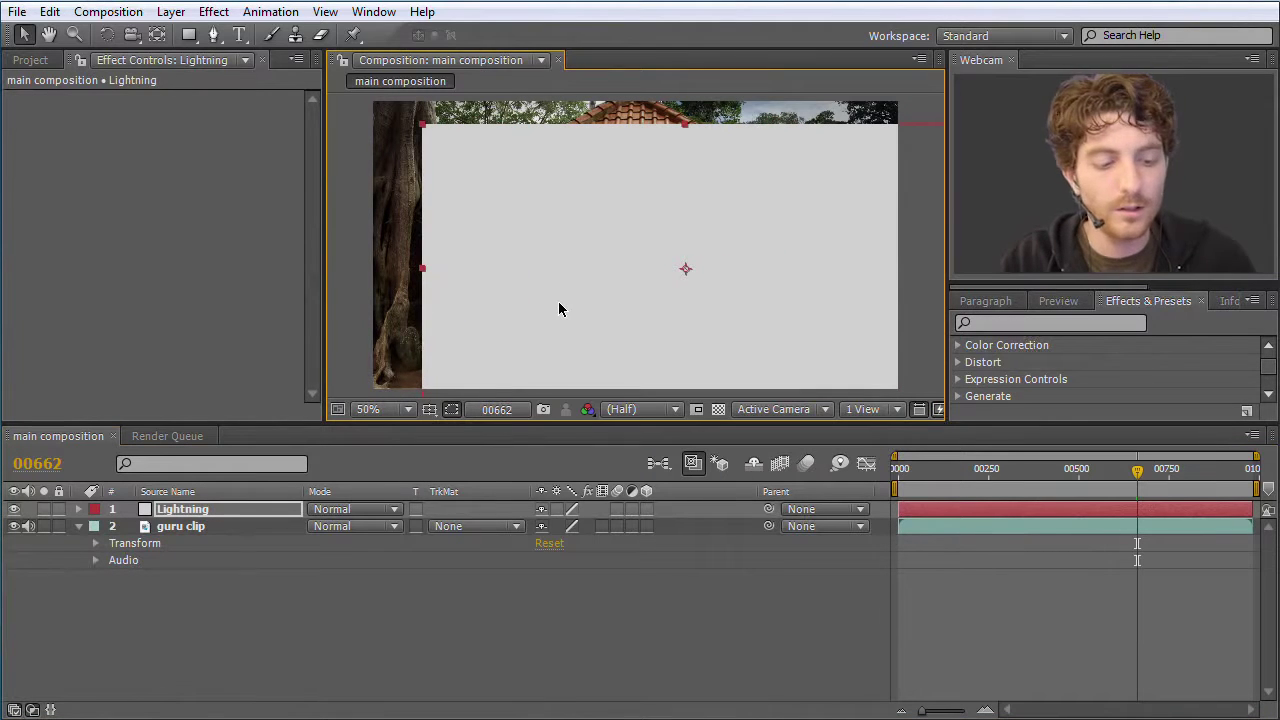
pyautogui.hotkey('ctrl', 'z')
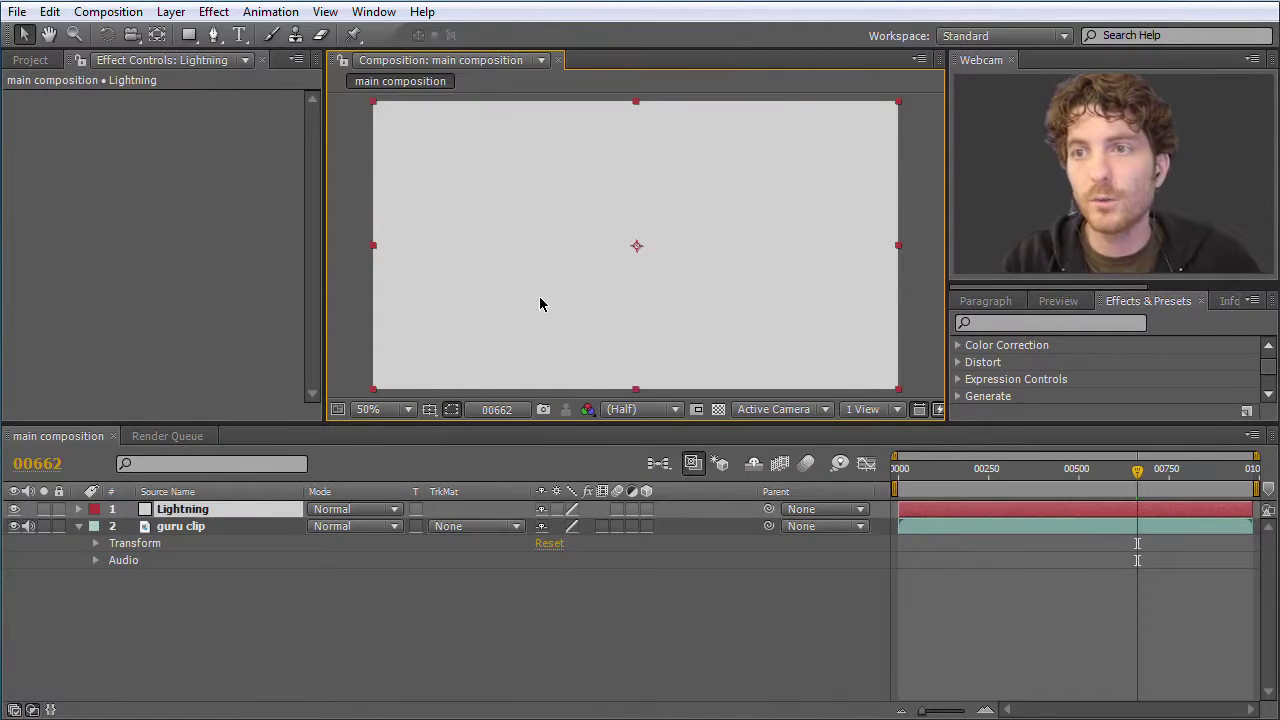
pyautogui.click(198, 527)
pyautogui.click(197, 510)
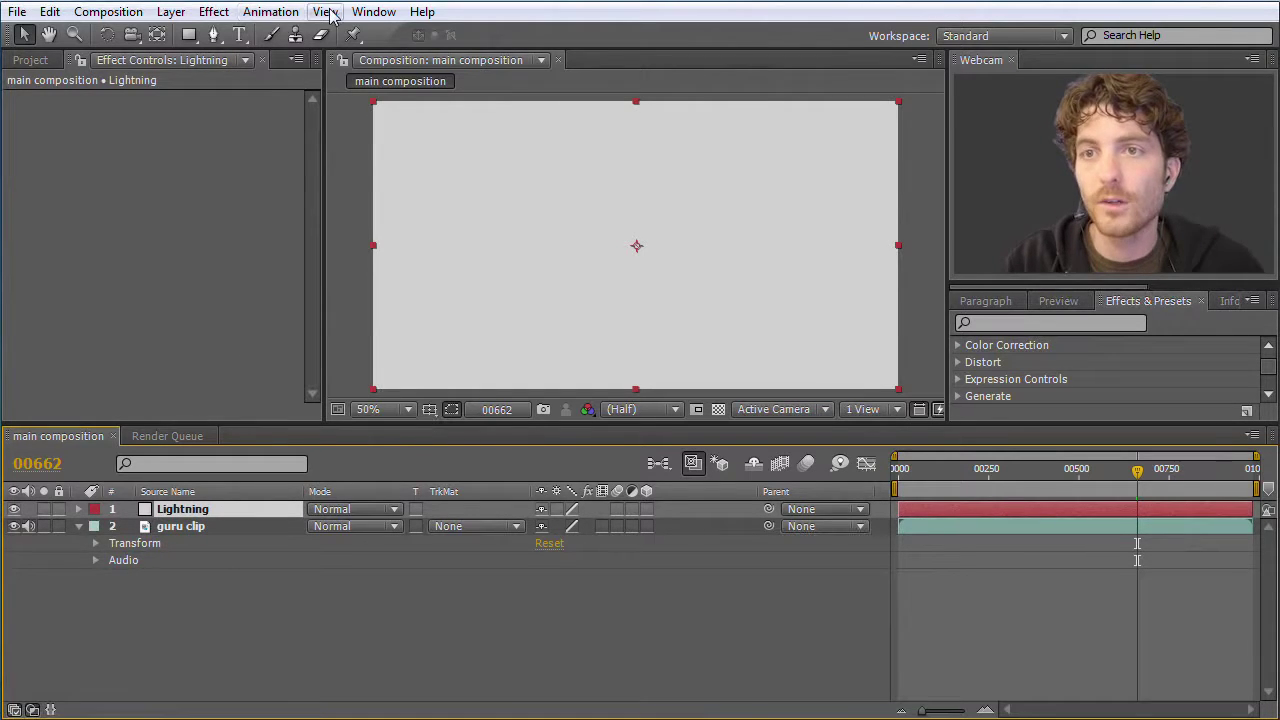
# Step: Apply the Advanced Lightning effect to the Lightning solid layer
pyautogui.click(214, 14)
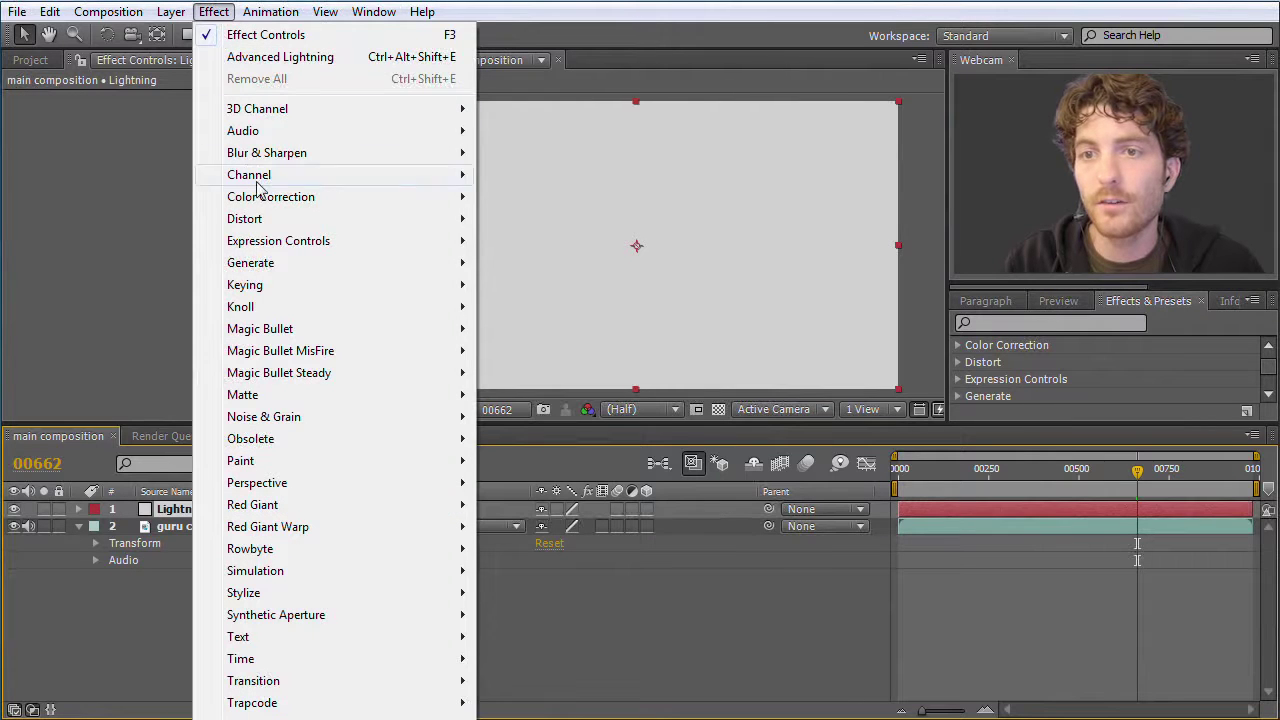
pyautogui.moveTo(289, 266)
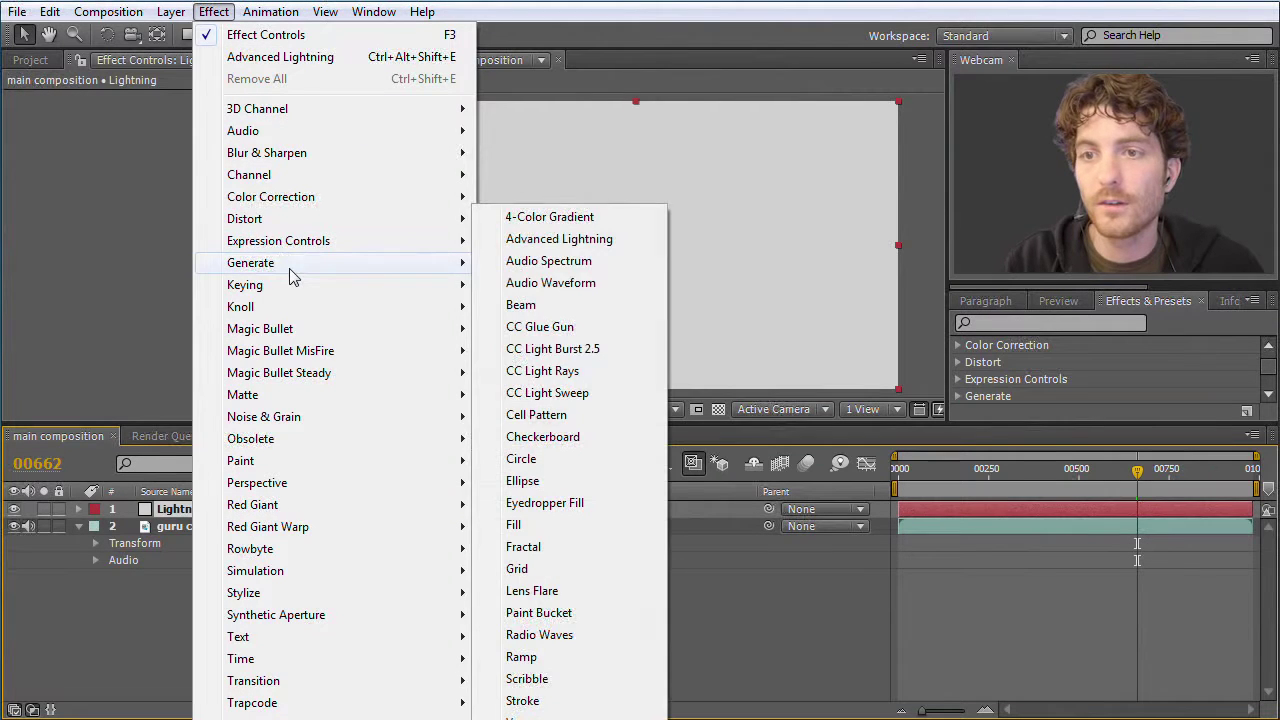
pyautogui.click(531, 240)
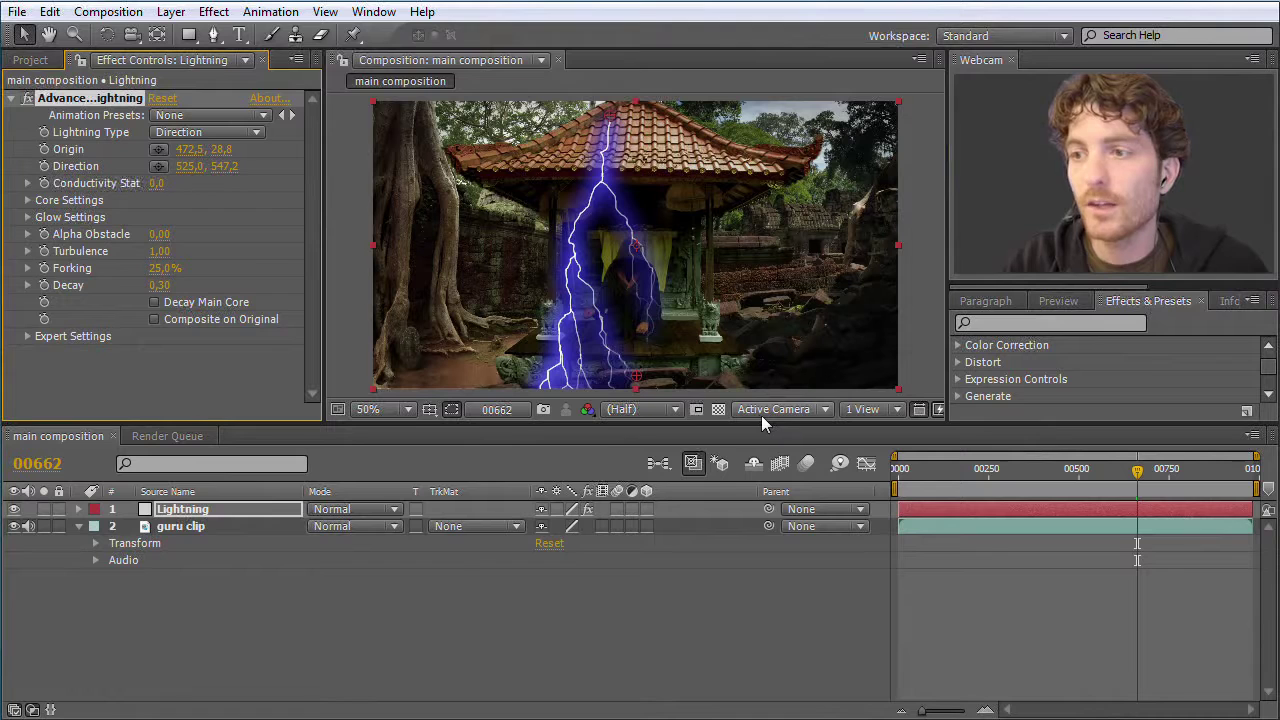
# Step: Scrub to the guru's raised-hands gesture and trim the Lightning layer to run from about frame 430 to about frame 650
pyautogui.moveTo(1138, 474); pyautogui.dragTo(1098, 478)
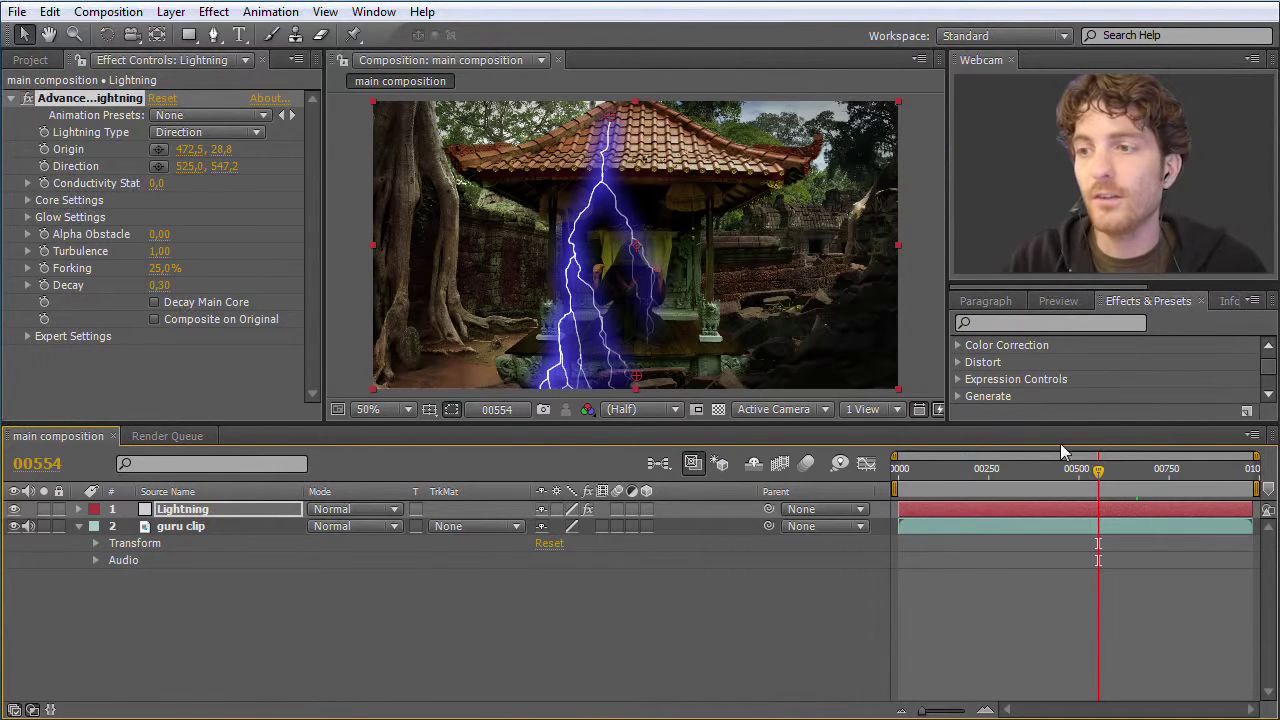
pyautogui.moveTo(1100, 474); pyautogui.dragTo(989, 470)
pyautogui.moveTo(901, 510); pyautogui.dragTo(1048, 482)
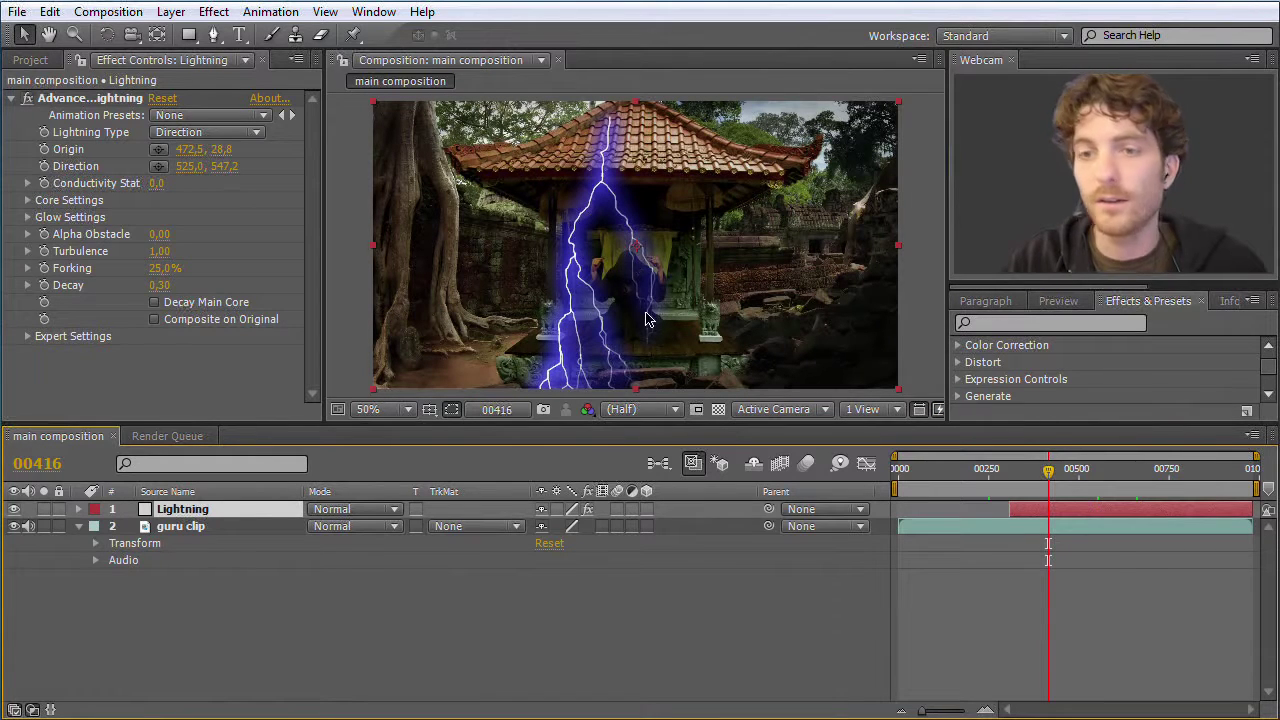
pyautogui.scroll(2, 631, 290)
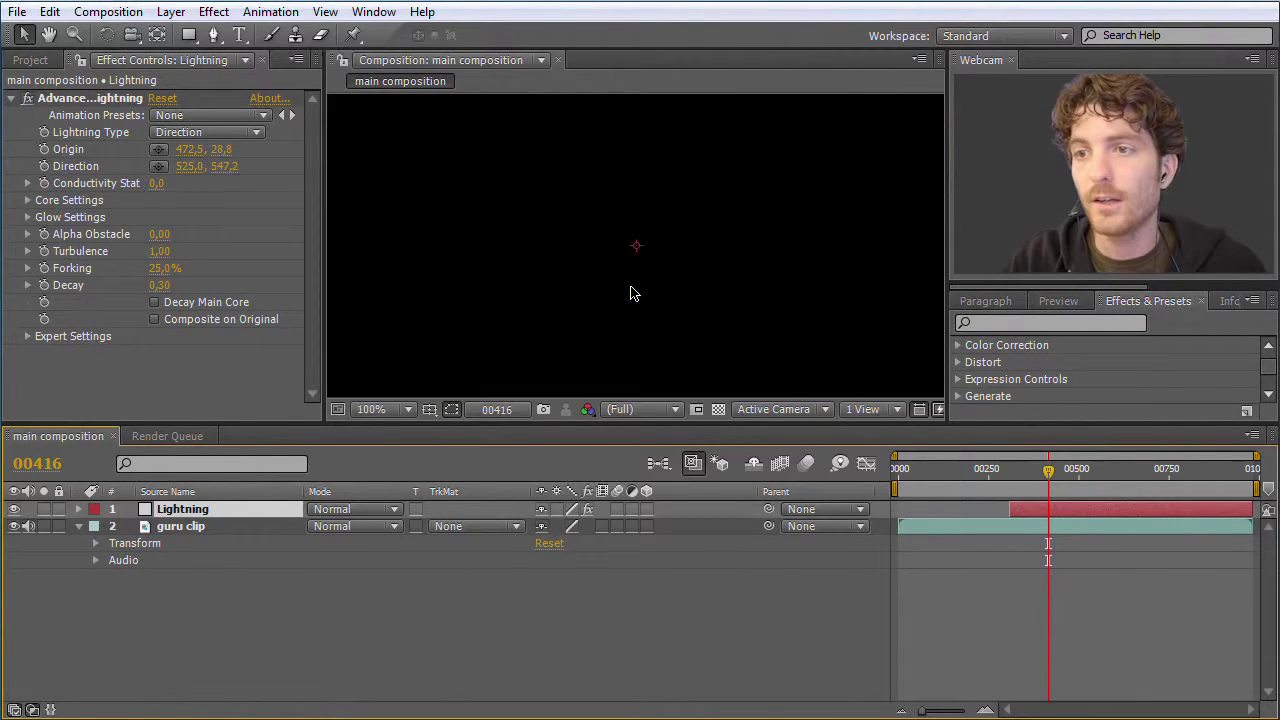
pyautogui.scroll(1, 625, 310)
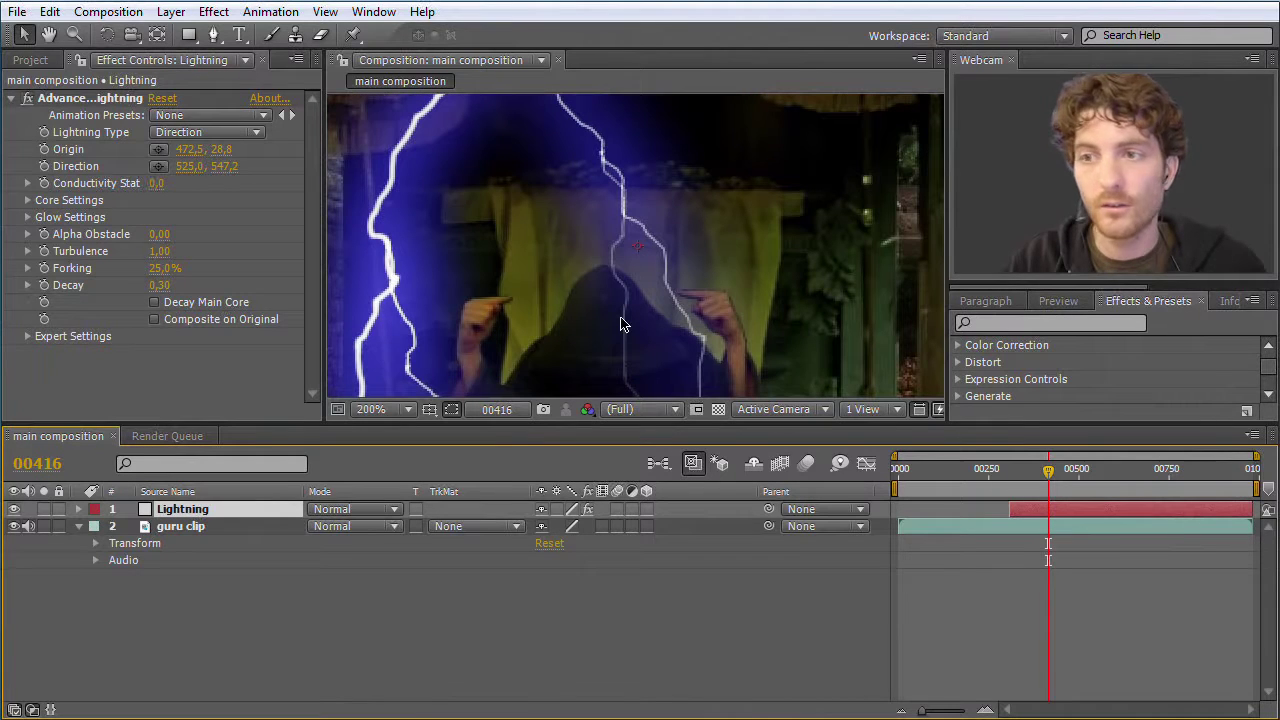
pyautogui.moveTo(1048, 470); pyautogui.dragTo(1089, 481)
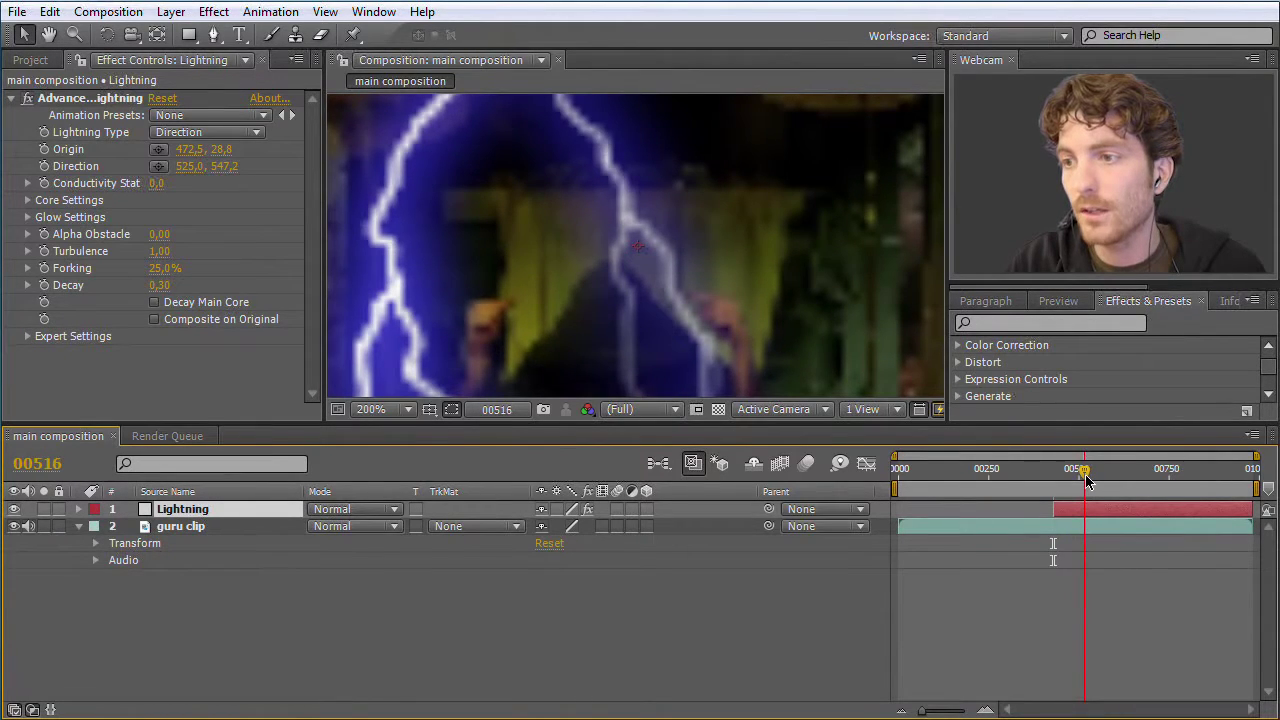
pyautogui.moveTo(1257, 510); pyautogui.dragTo(1089, 509)
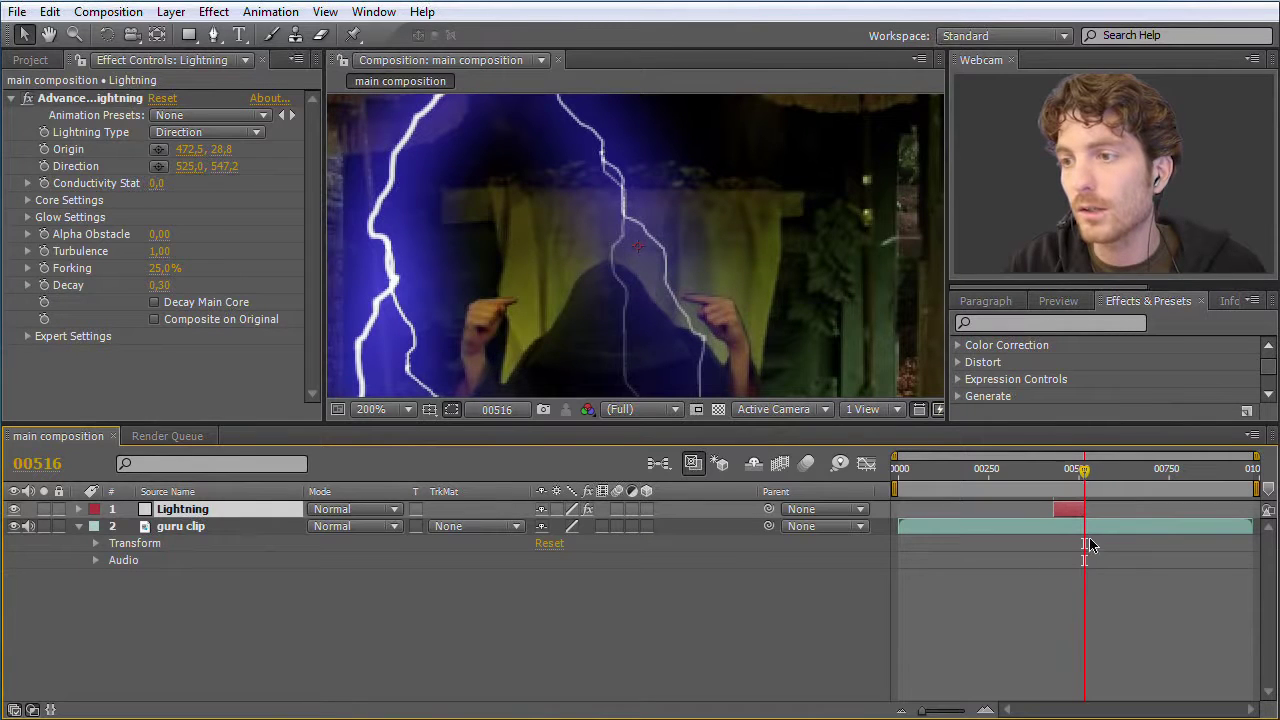
pyautogui.moveTo(1089, 510); pyautogui.dragTo(1131, 512)
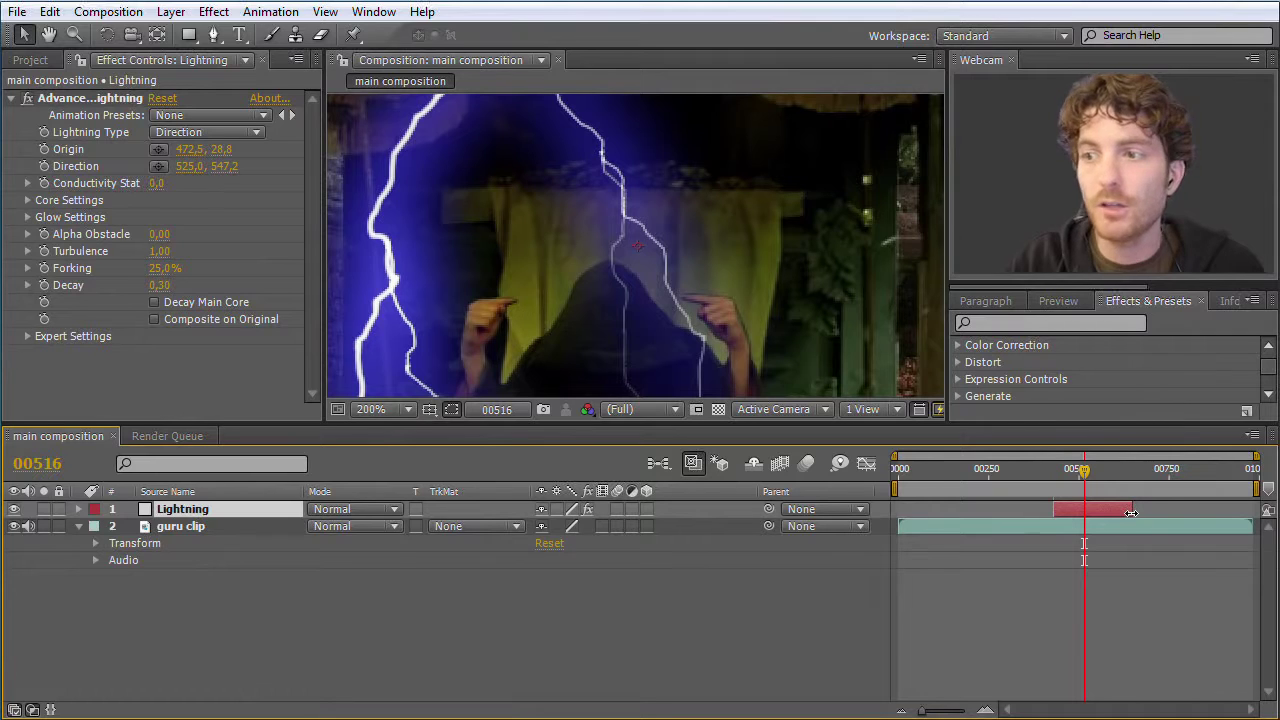
# Step: Shorten the Lightning layer's end to about frame 516 and scrub back to the guru's gesture at frame 410
pyautogui.moveTo(1128, 512); pyautogui.dragTo(1080, 514)
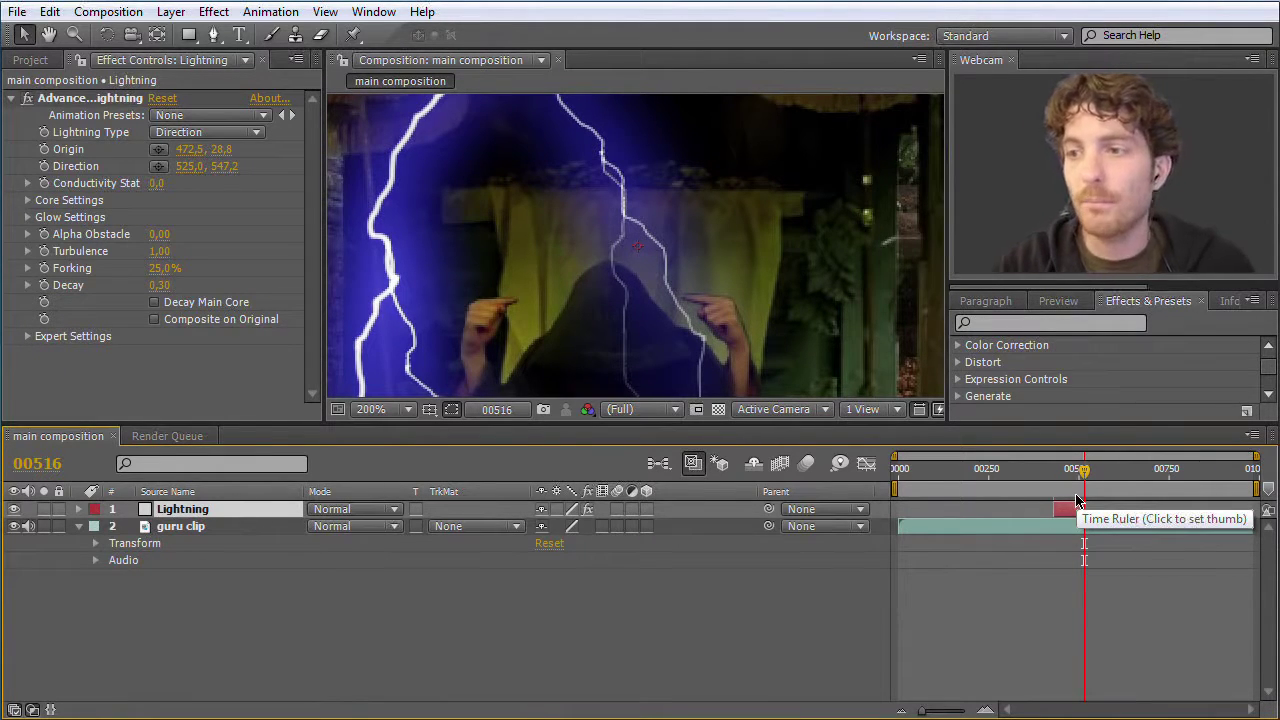
pyautogui.click(1070, 472)
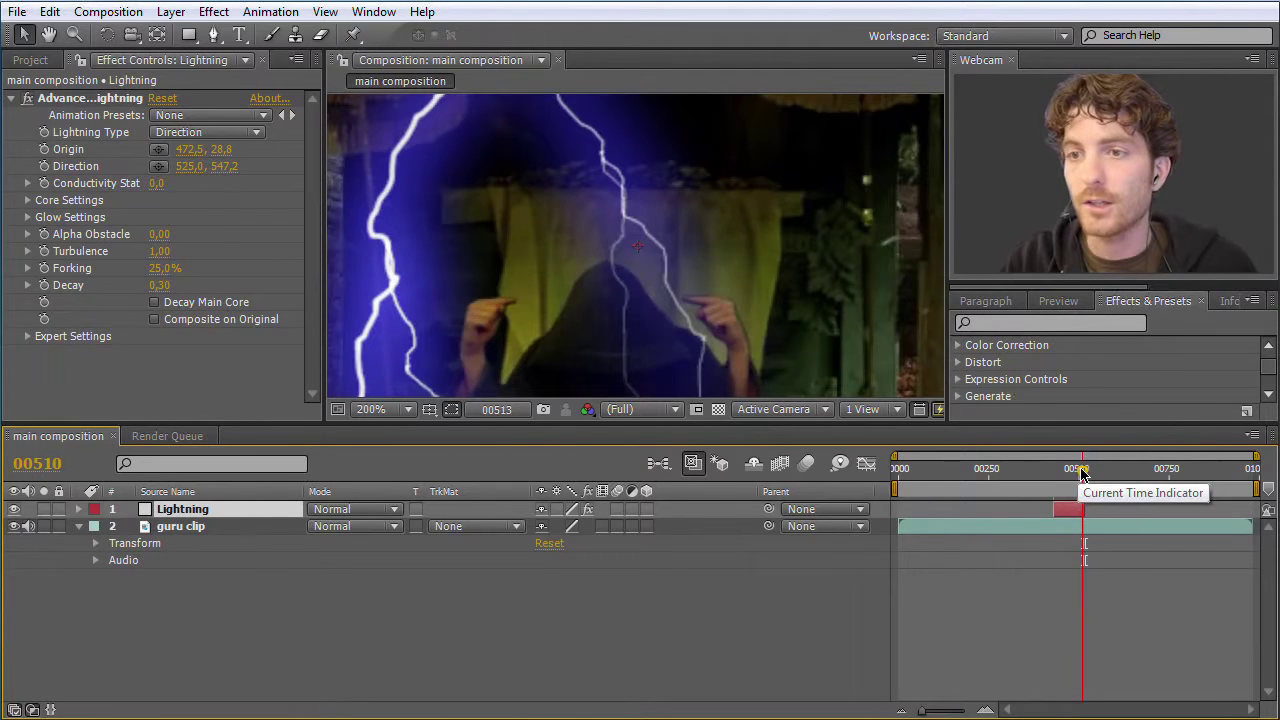
pyautogui.moveTo(1070, 472)
pyautogui.mouseDown()
pyautogui.moveTo(1051, 471)
pyautogui.moveTo(1093, 475)
pyautogui.moveTo(1018, 474)
pyautogui.moveTo(1046, 473)
pyautogui.mouseUp()
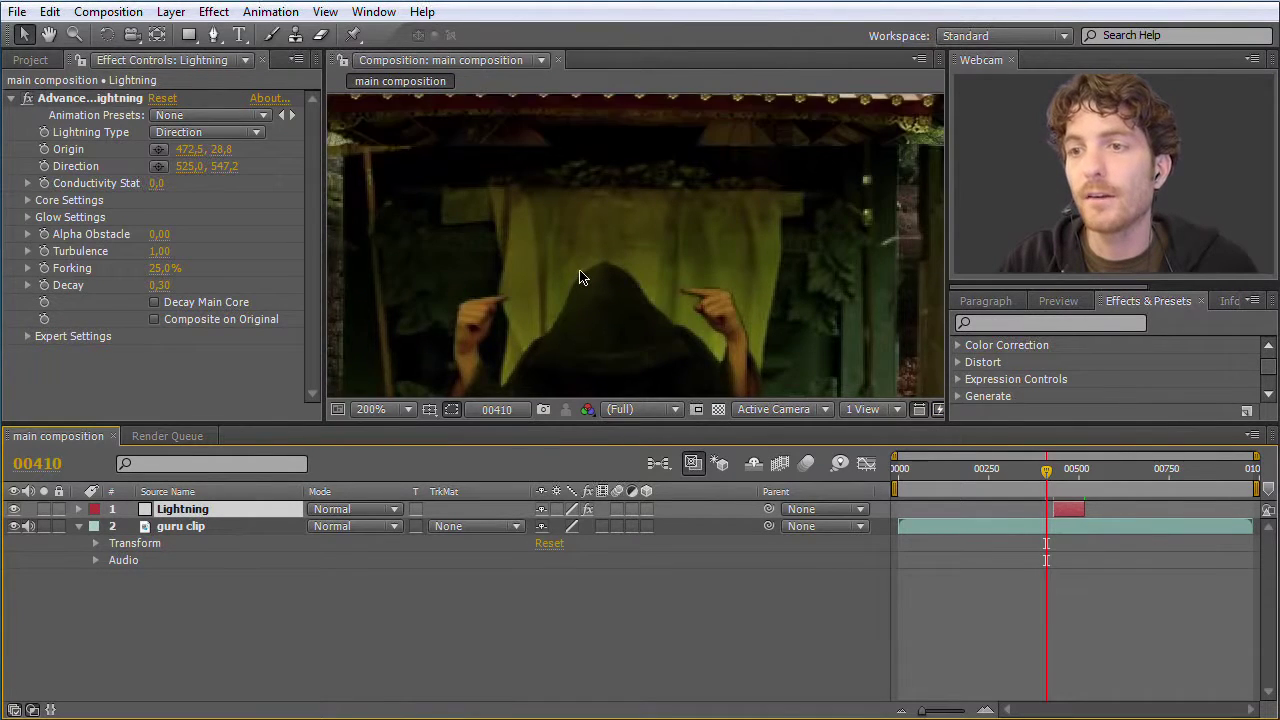
pyautogui.scroll(-1, 580, 277)
pyautogui.scroll(-1, 583, 277)
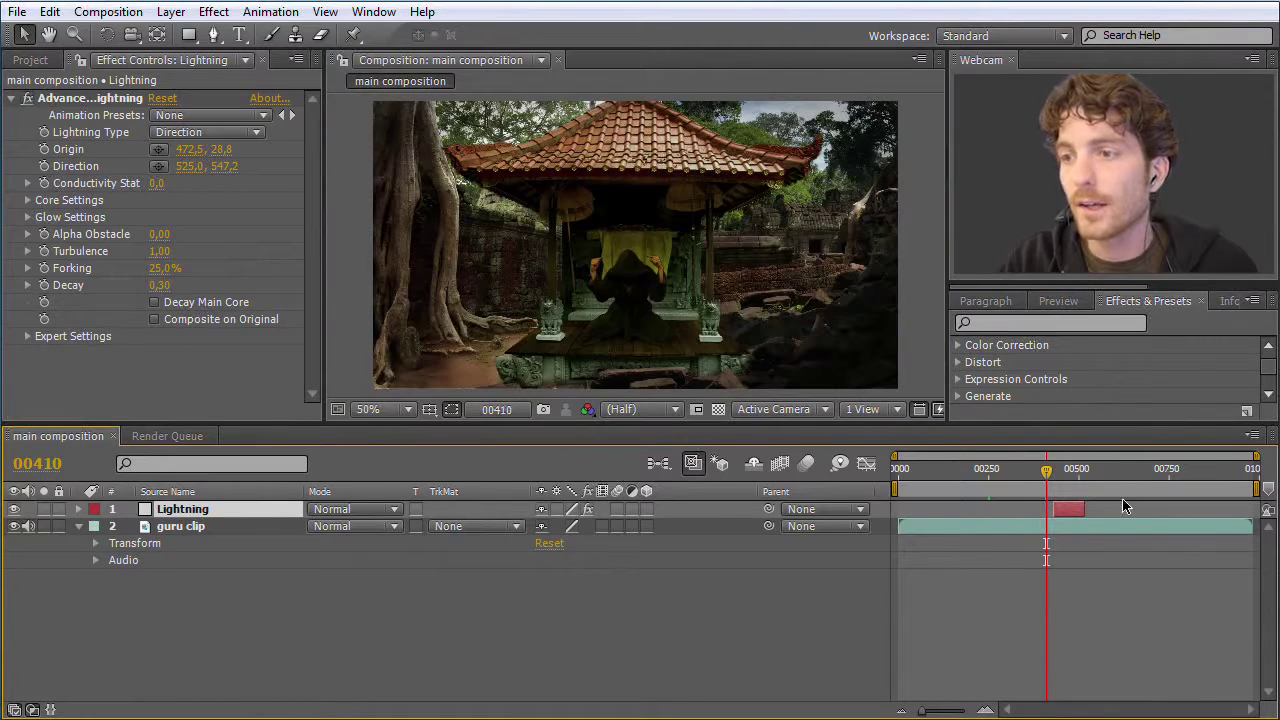
# Step: At frame 491, set the glow colour of the Advanced Lightning effect to red, FF3232
pyautogui.moveTo(1046, 476); pyautogui.dragTo(1076, 474)
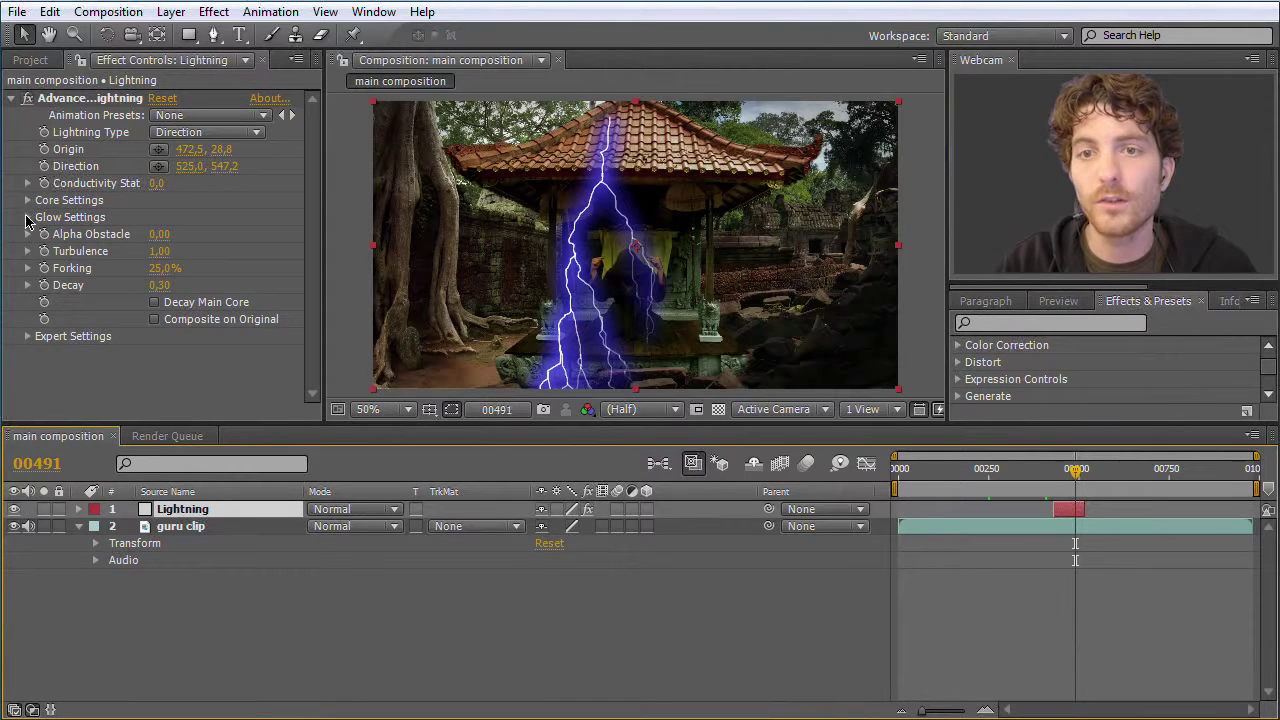
pyautogui.click(28, 217)
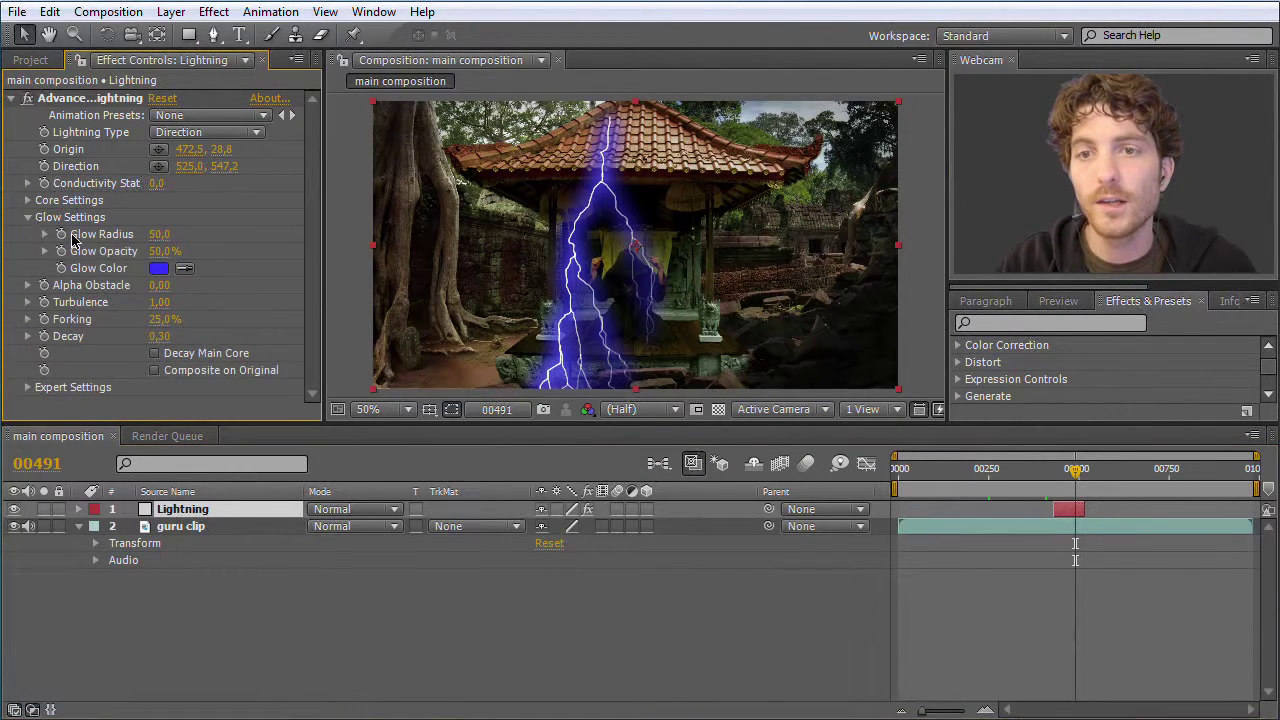
pyautogui.click(160, 269)
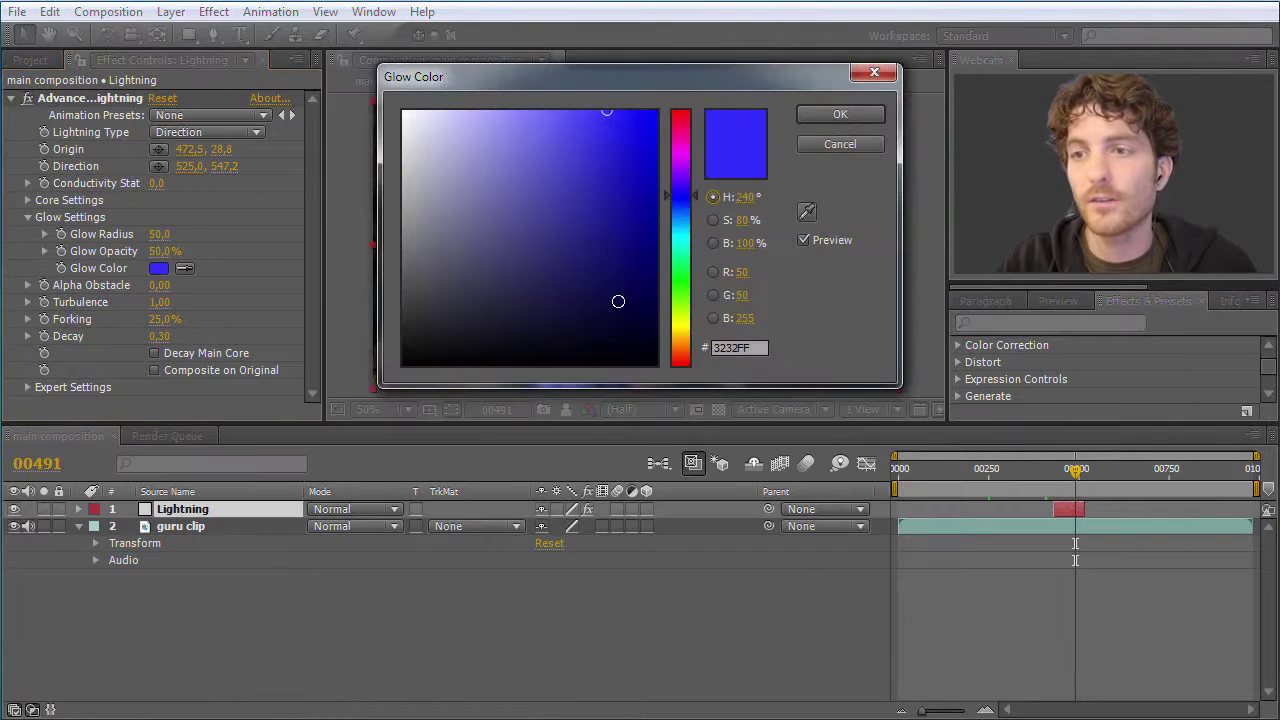
pyautogui.moveTo(686, 313); pyautogui.dragTo(683, 75)
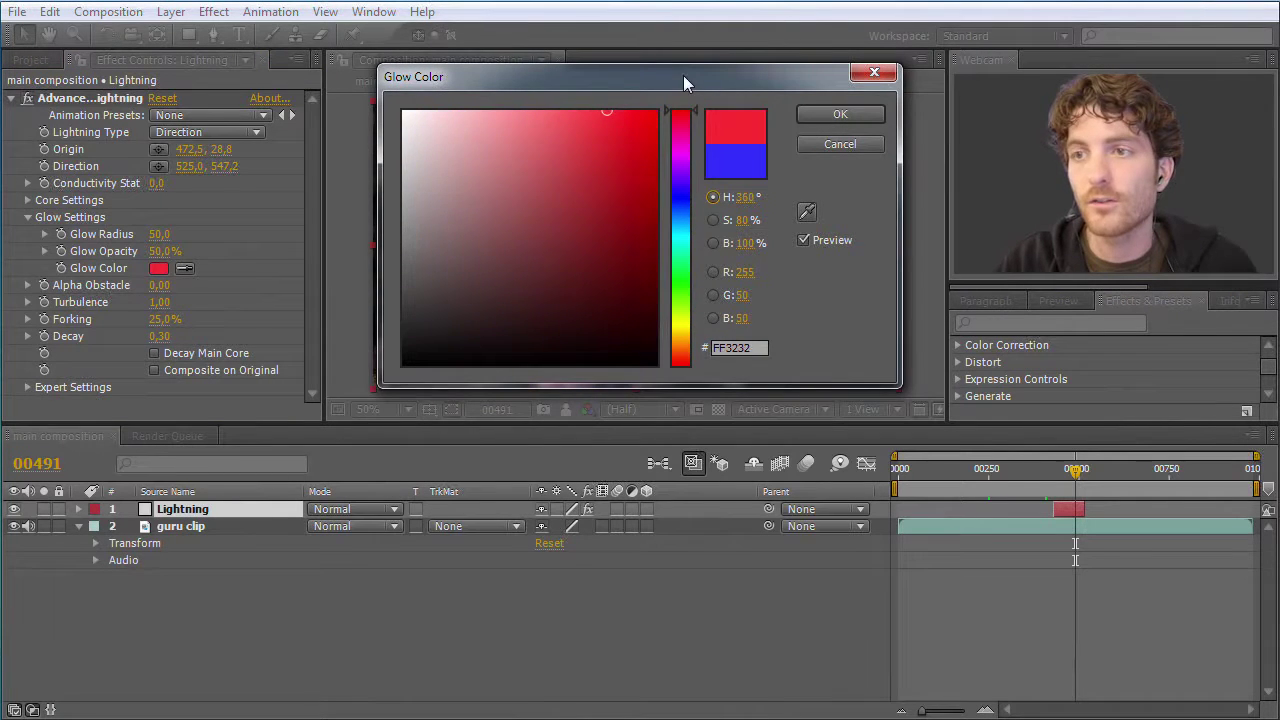
pyautogui.click(840, 114)
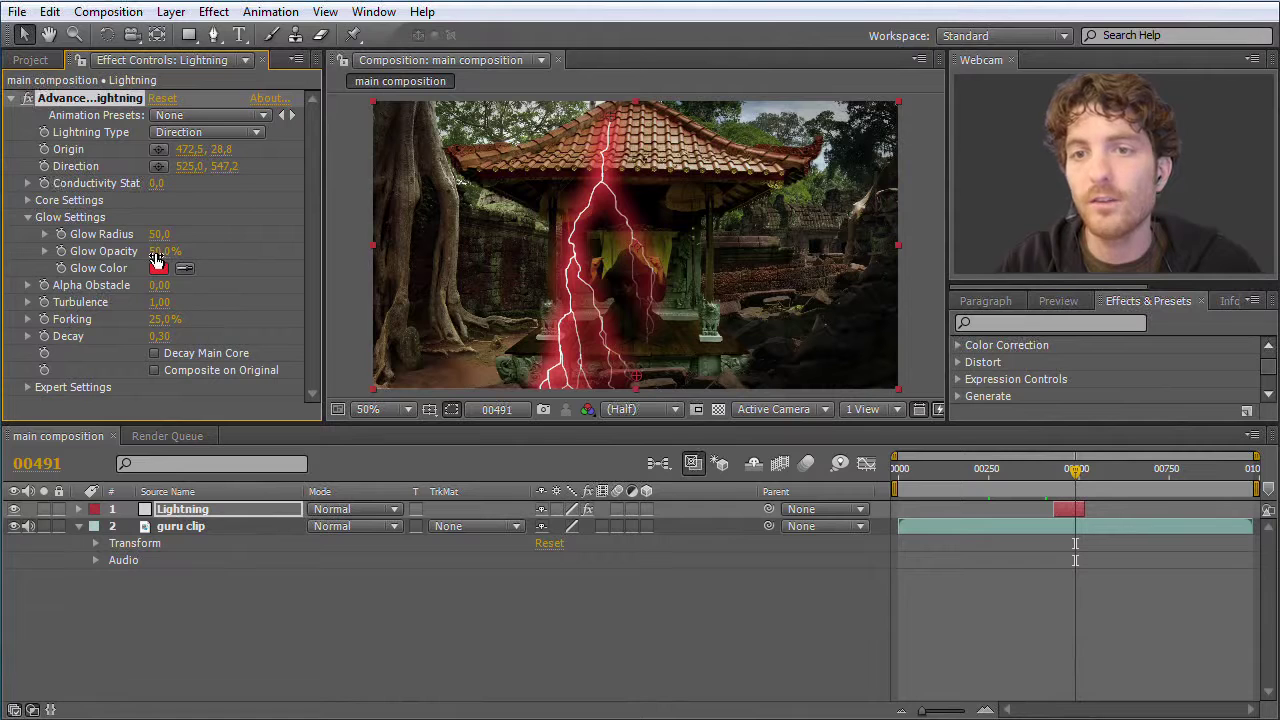
# Step: Try out different glow strengths for the lightning, up to 100% Glow Opacity and a Glow Radius of 221.3
pyautogui.moveTo(160, 257); pyautogui.dragTo(192, 266)
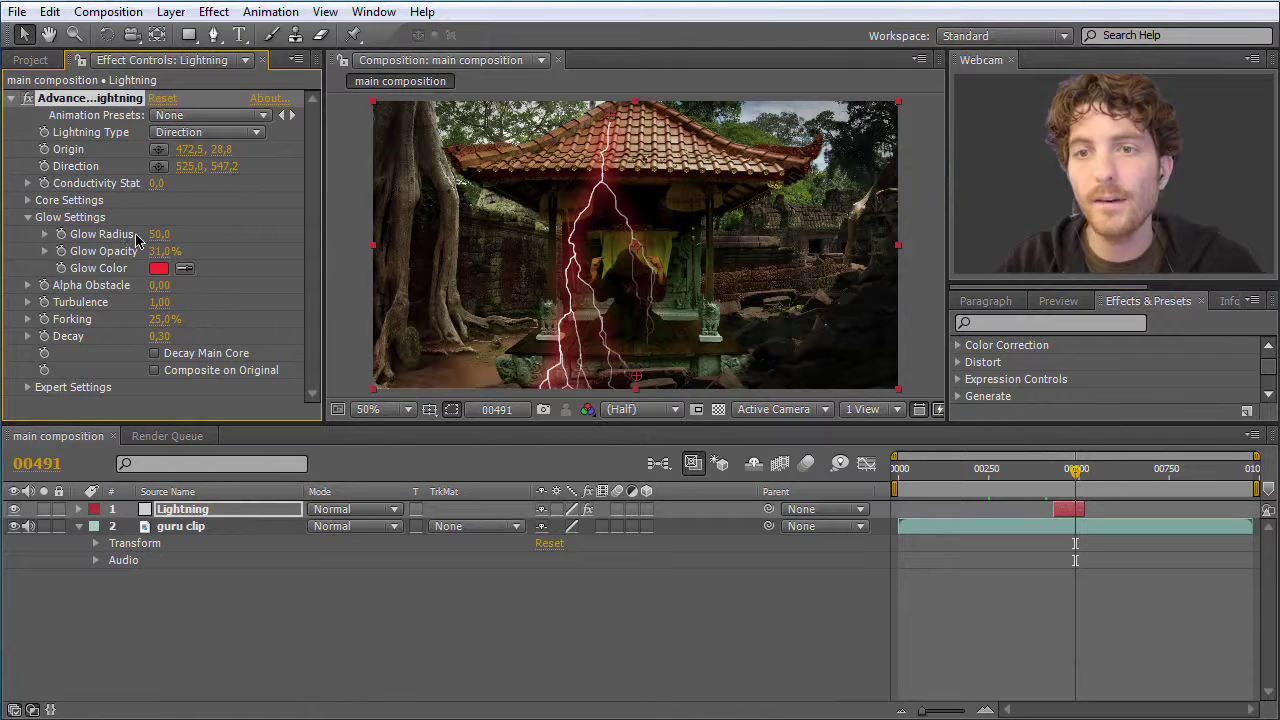
pyautogui.moveTo(191, 245); pyautogui.dragTo(363, 251)
pyautogui.moveTo(160, 253); pyautogui.dragTo(237, 249)
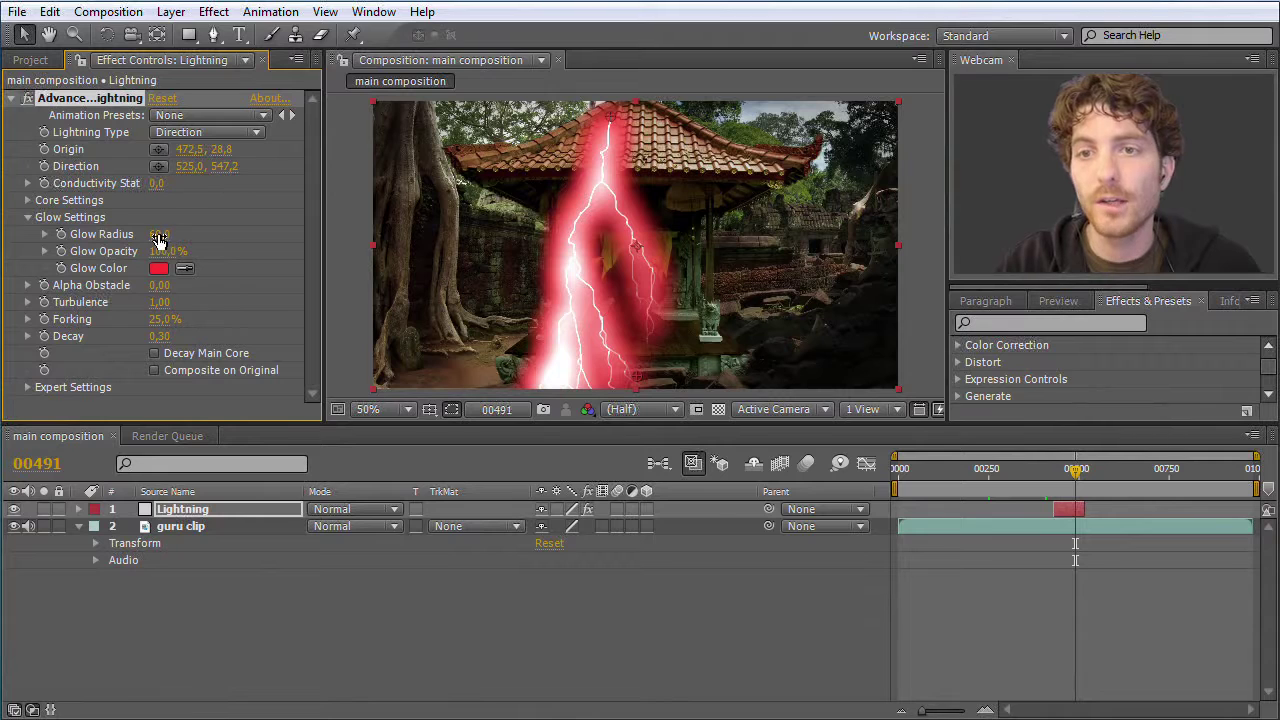
pyautogui.moveTo(158, 240); pyautogui.dragTo(318, 245)
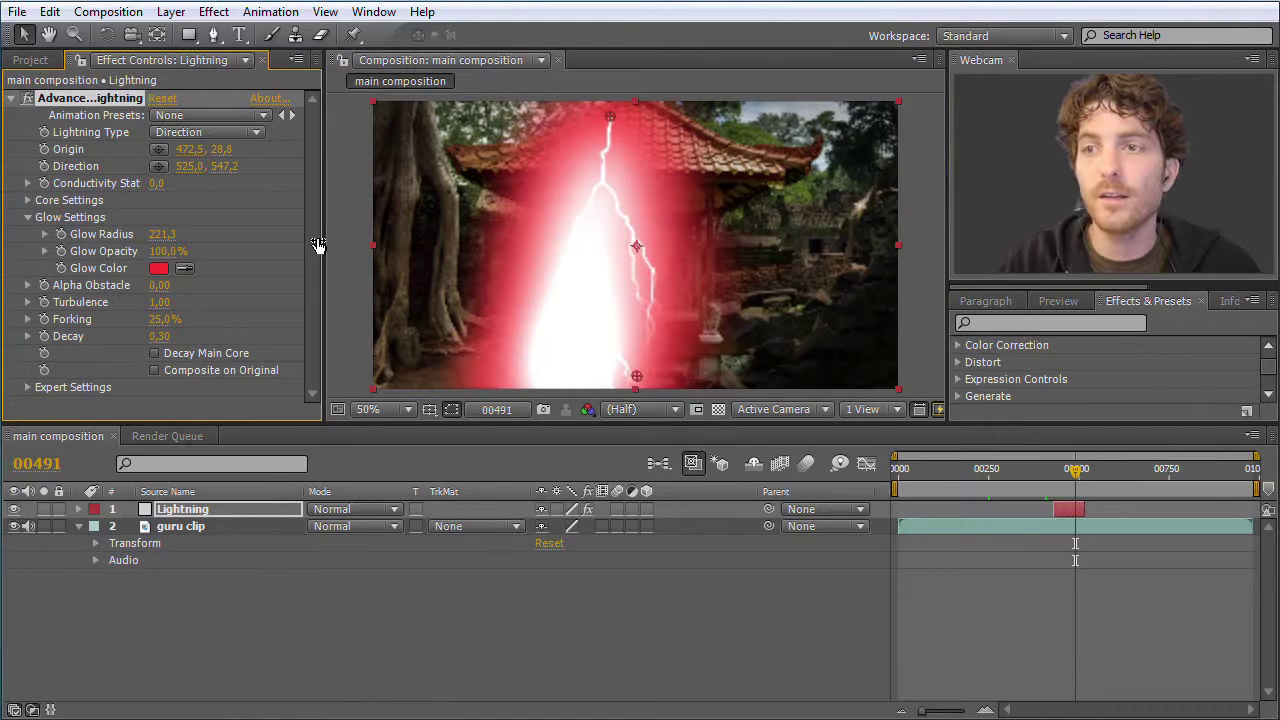
pyautogui.moveTo(318, 245); pyautogui.dragTo(168, 258)
# Step: Set the lightning's Glow Opacity to 30% and Glow Radius to 30, and inspect the bolt up close
pyautogui.click(168, 252)
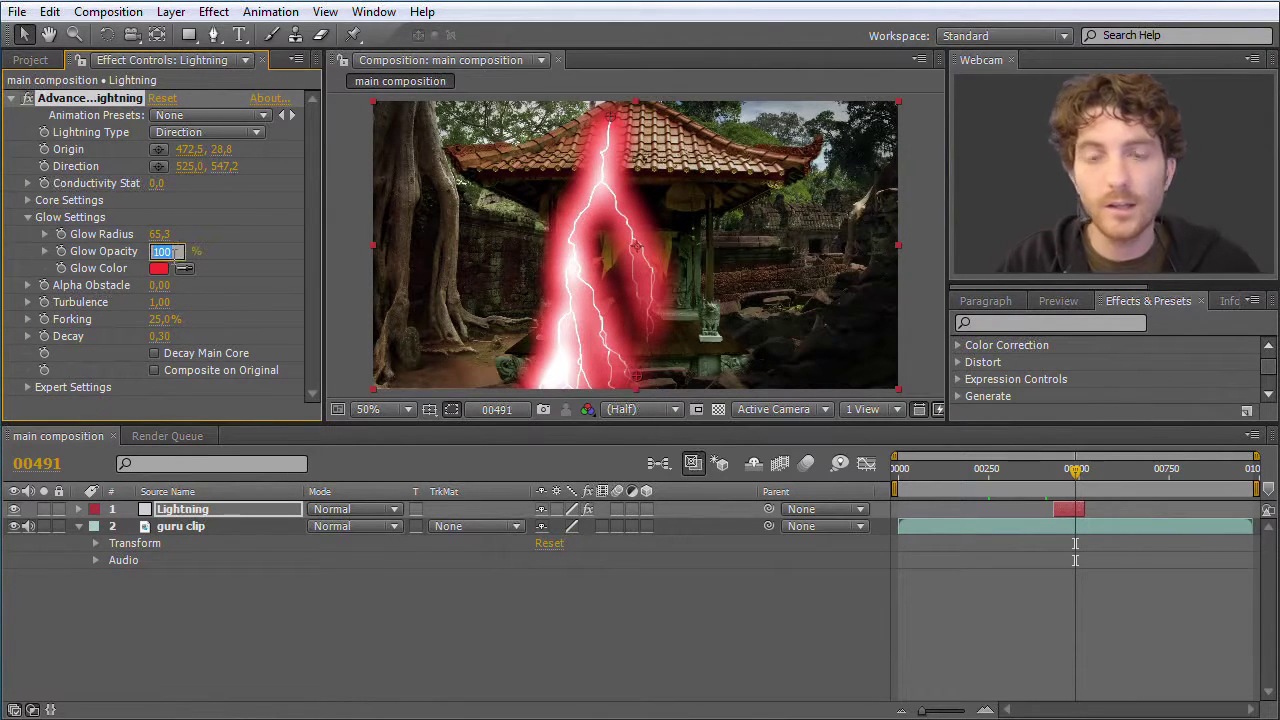
pyautogui.write('30')
pyautogui.click(165, 234)
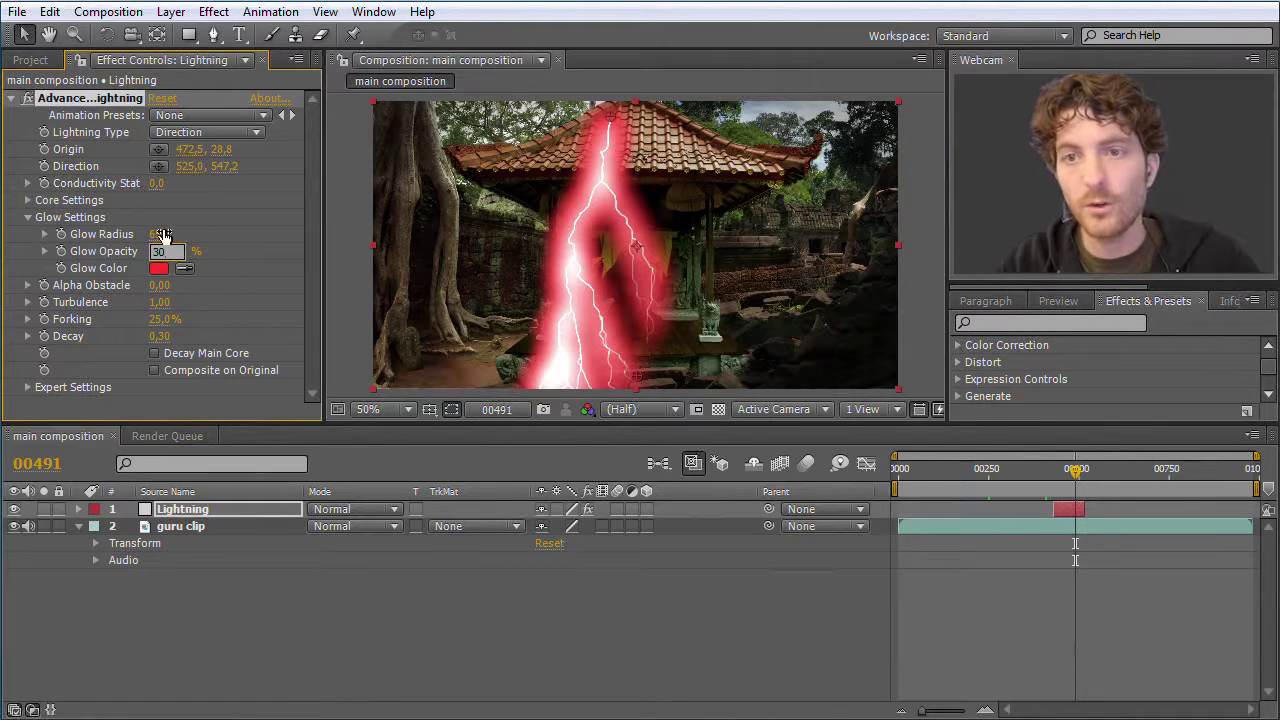
pyautogui.write('50')
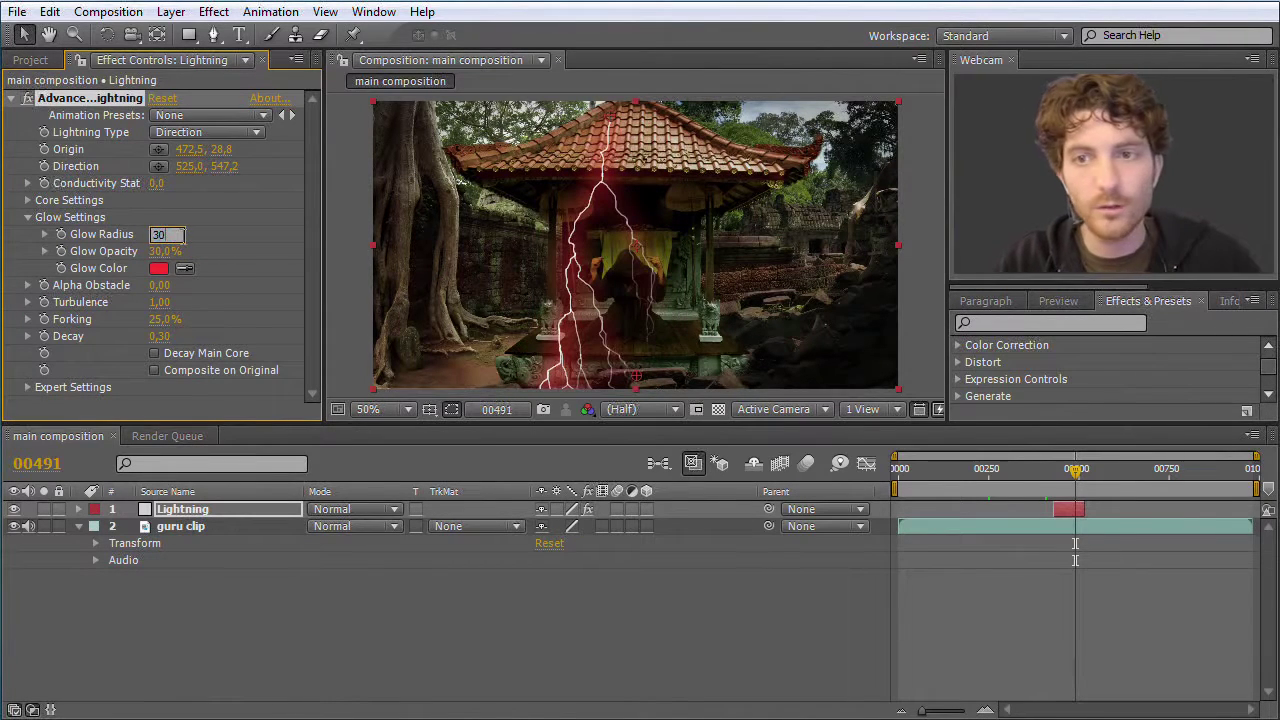
pyautogui.press('Return')
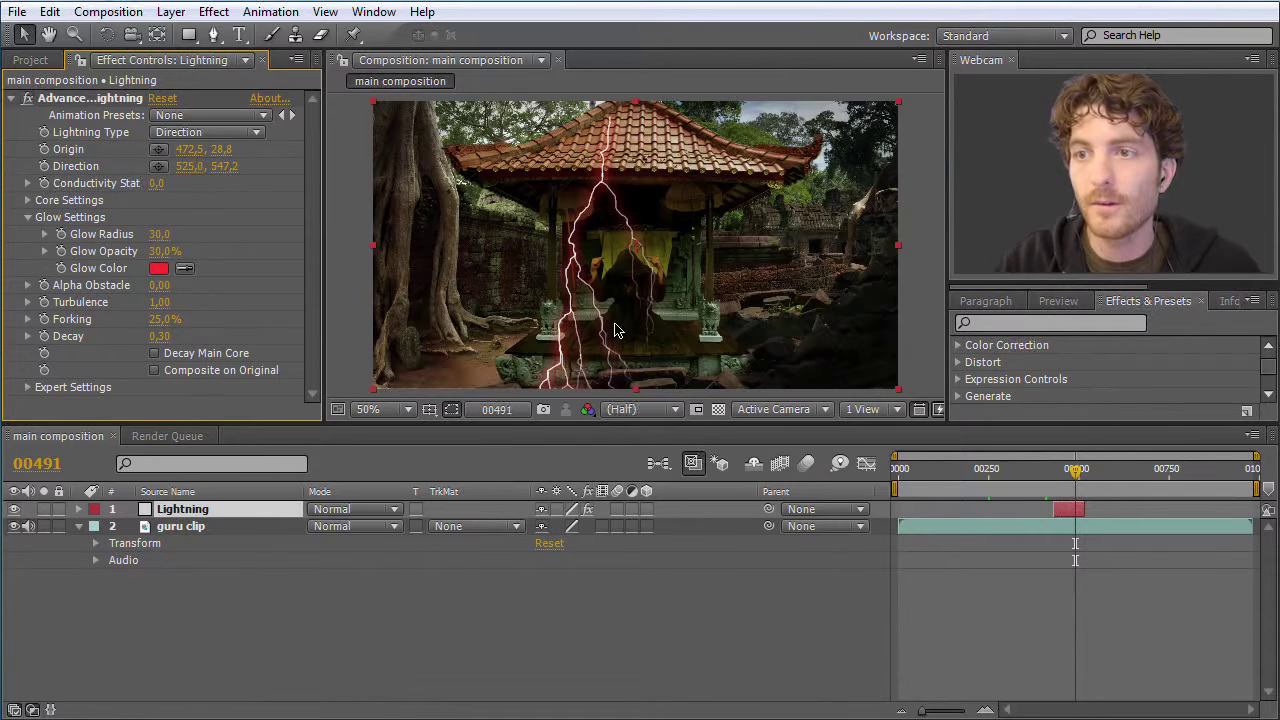
pyautogui.scroll(1, 606, 318)
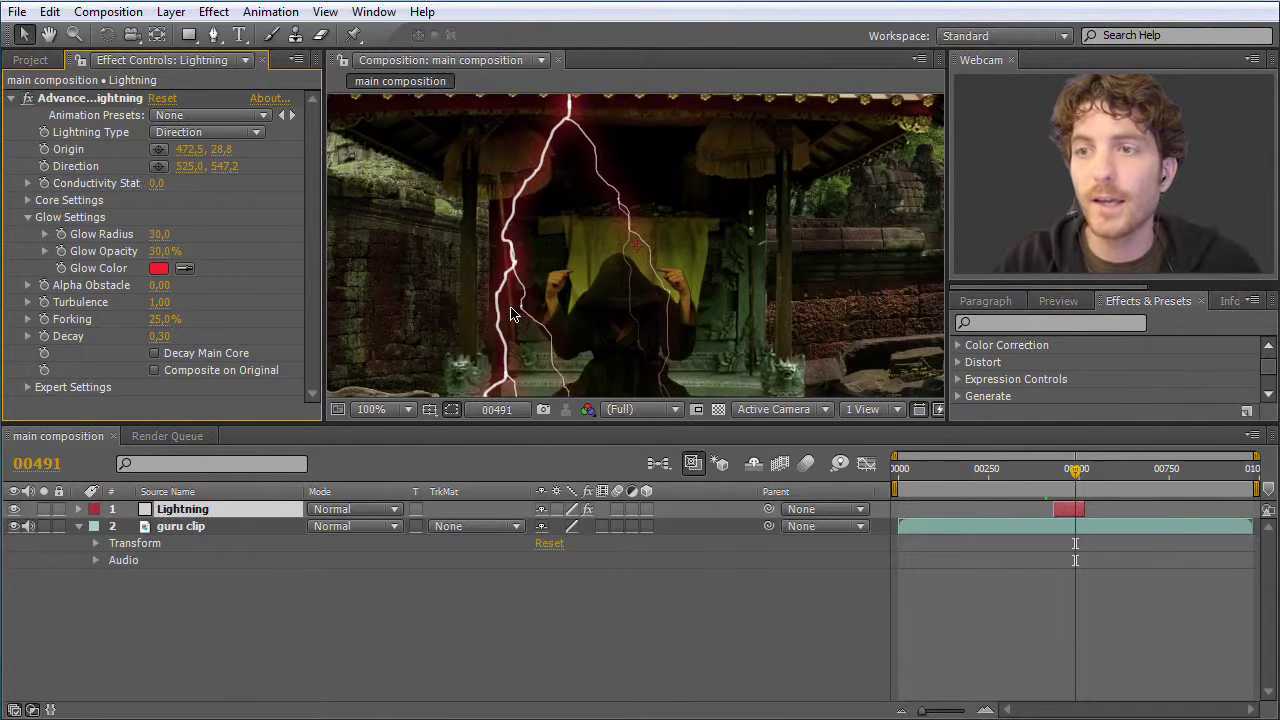
pyautogui.scroll(-1, 505, 314)
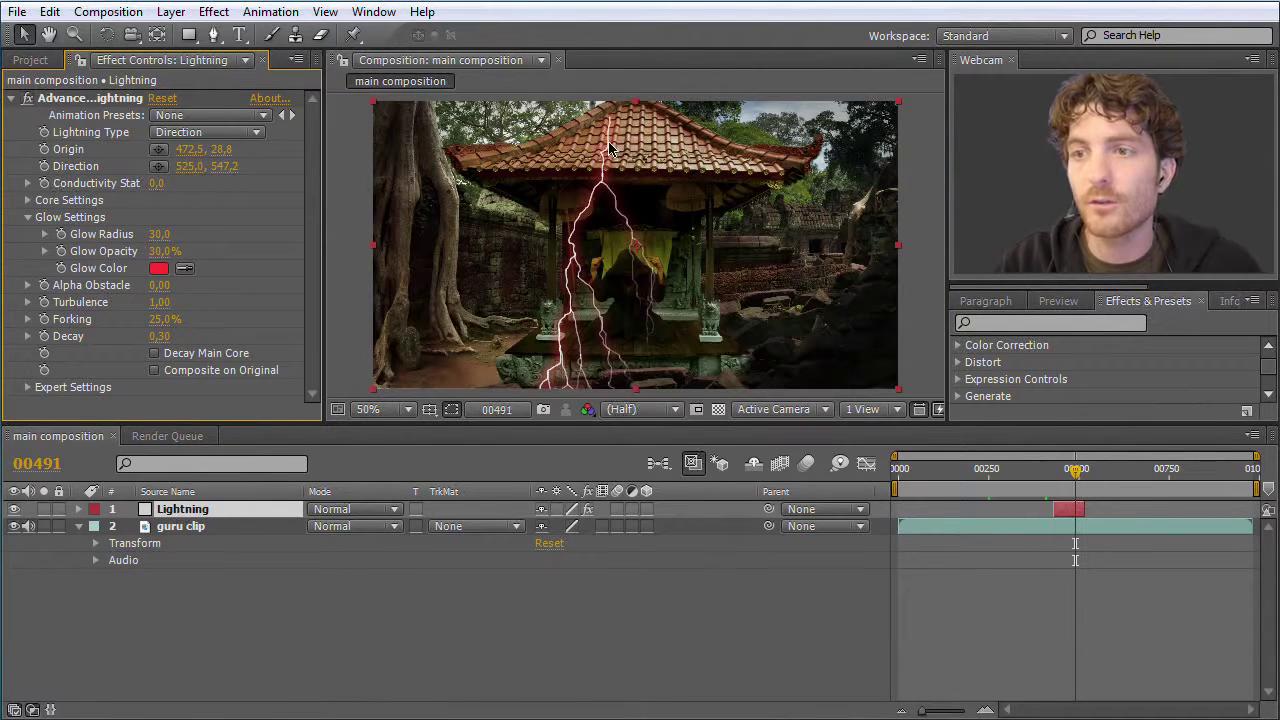
# Step: Change the Lightning Type to Strike and move the bolt's origin near one fingertip, at about 464.5, 315.8
pyautogui.click(260, 135)
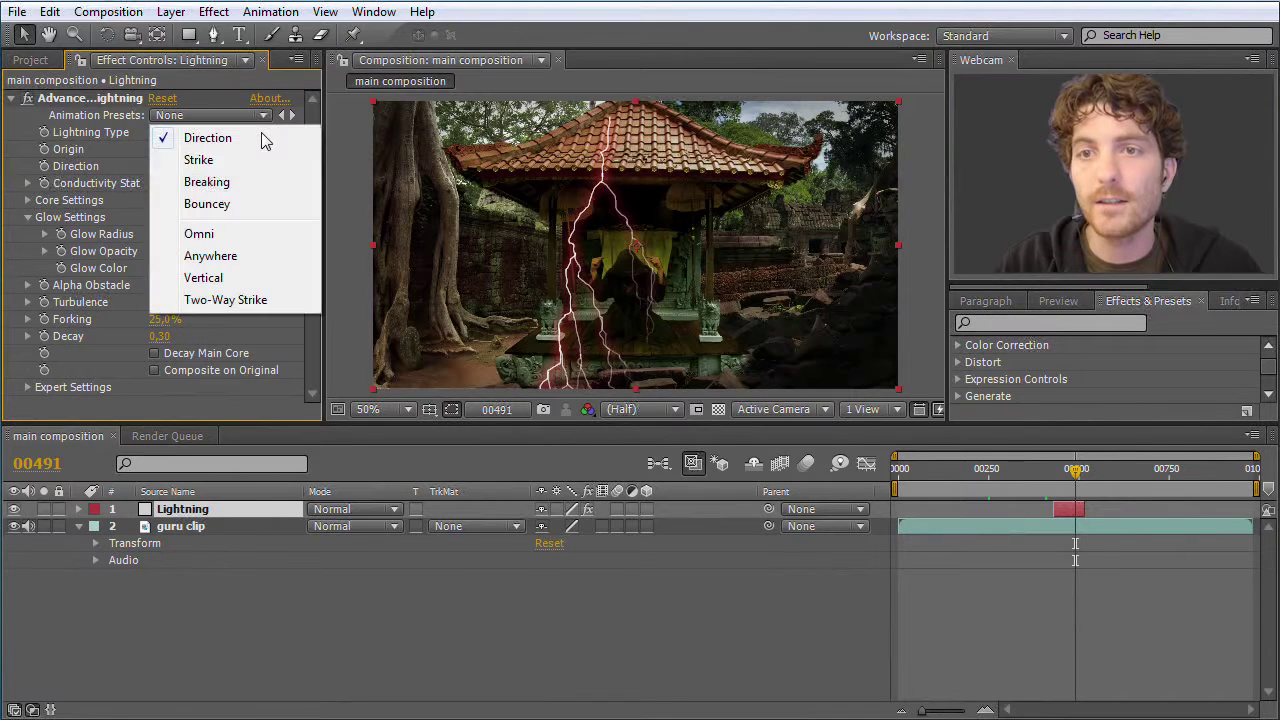
pyautogui.click(213, 161)
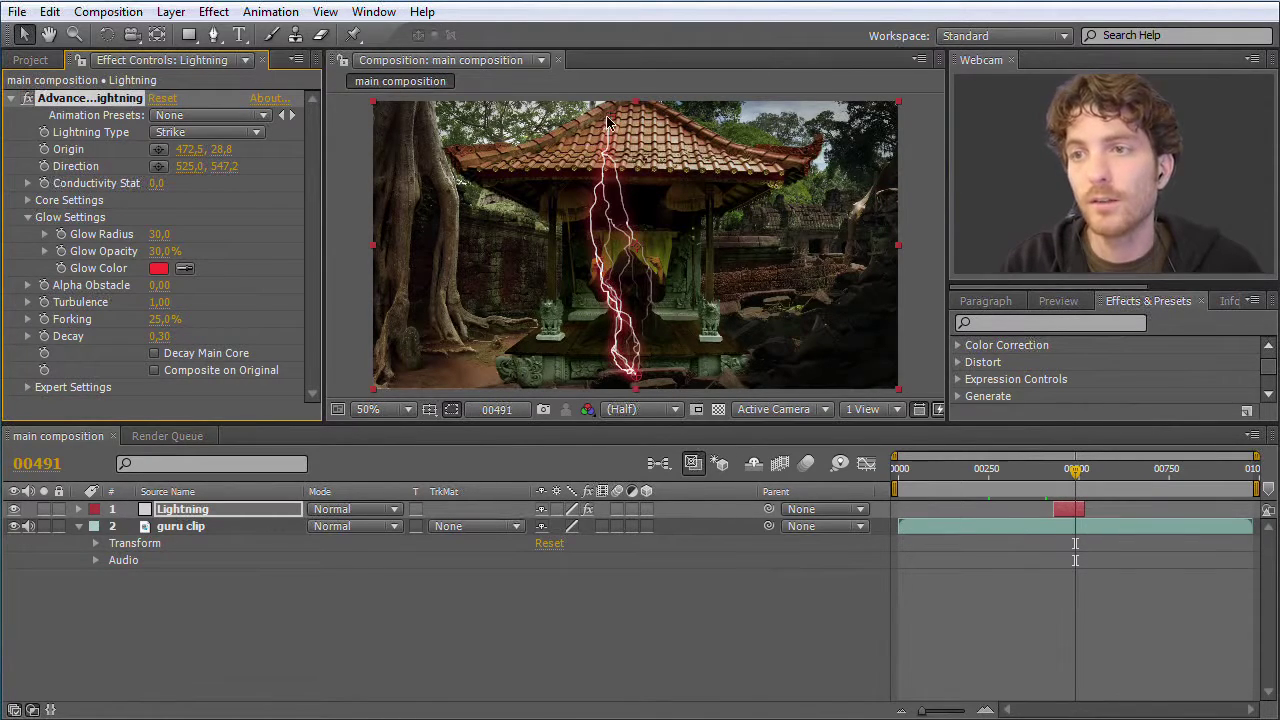
pyautogui.moveTo(615, 122); pyautogui.dragTo(537, 200)
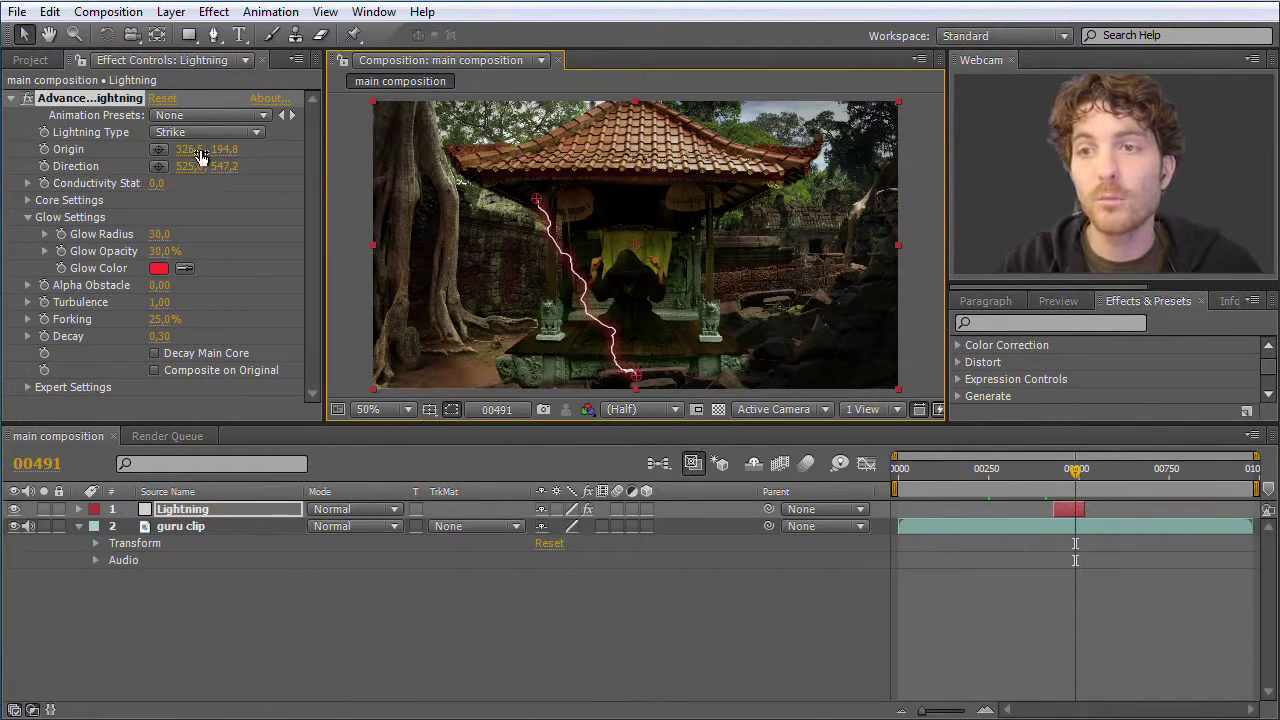
pyautogui.moveTo(533, 207)
pyautogui.mouseDown()
pyautogui.moveTo(510, 248)
pyautogui.moveTo(532, 242)
pyautogui.moveTo(540, 220)
pyautogui.mouseUp()
pyautogui.moveTo(219, 153); pyautogui.dragTo(334, 161)
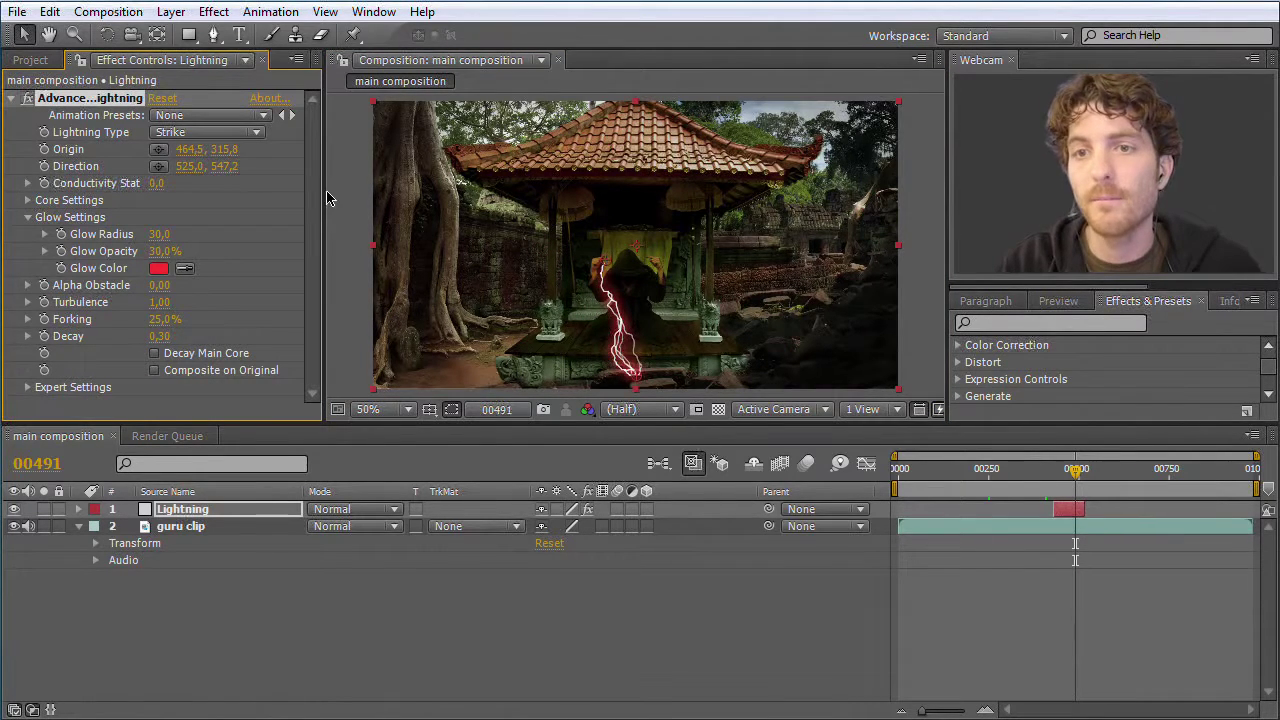
# Step: Place the bolt's direction point on the other fingertip at 542.5, 310.7 and refine the origin to 461.5, 311.8
pyautogui.moveTo(634, 378); pyautogui.dragTo(647, 251)
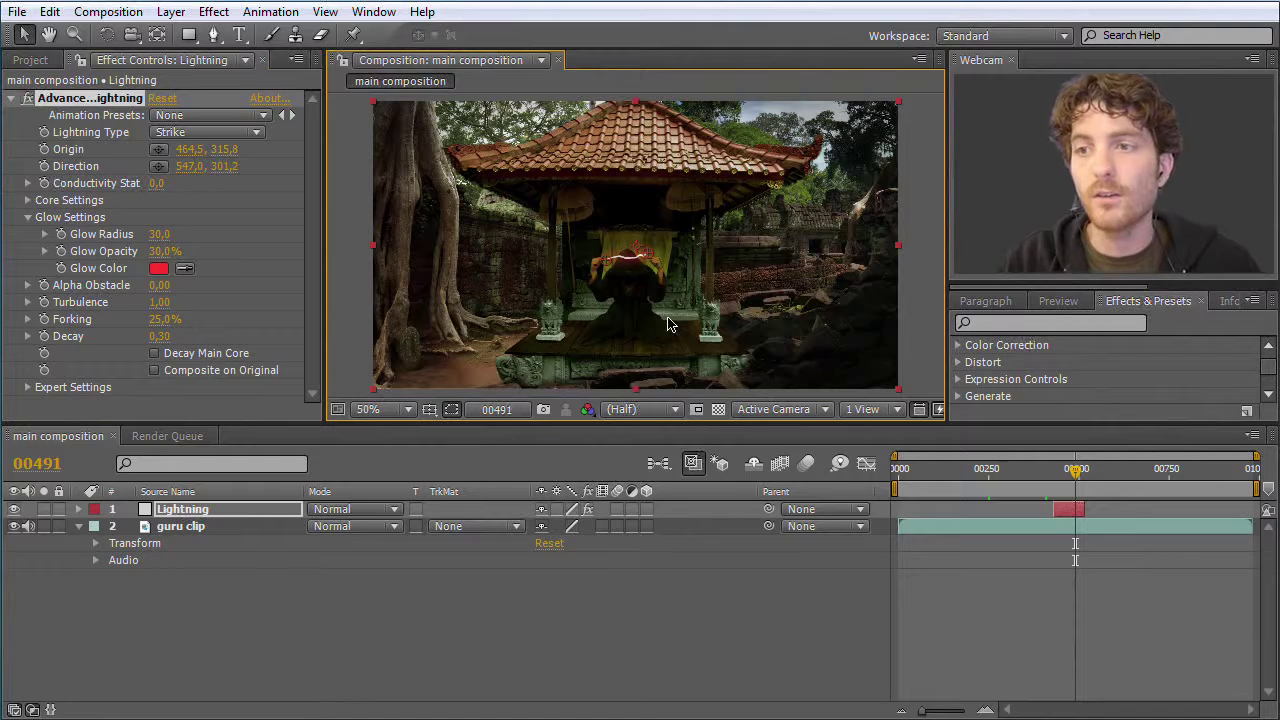
pyautogui.scroll(4, 648, 272)
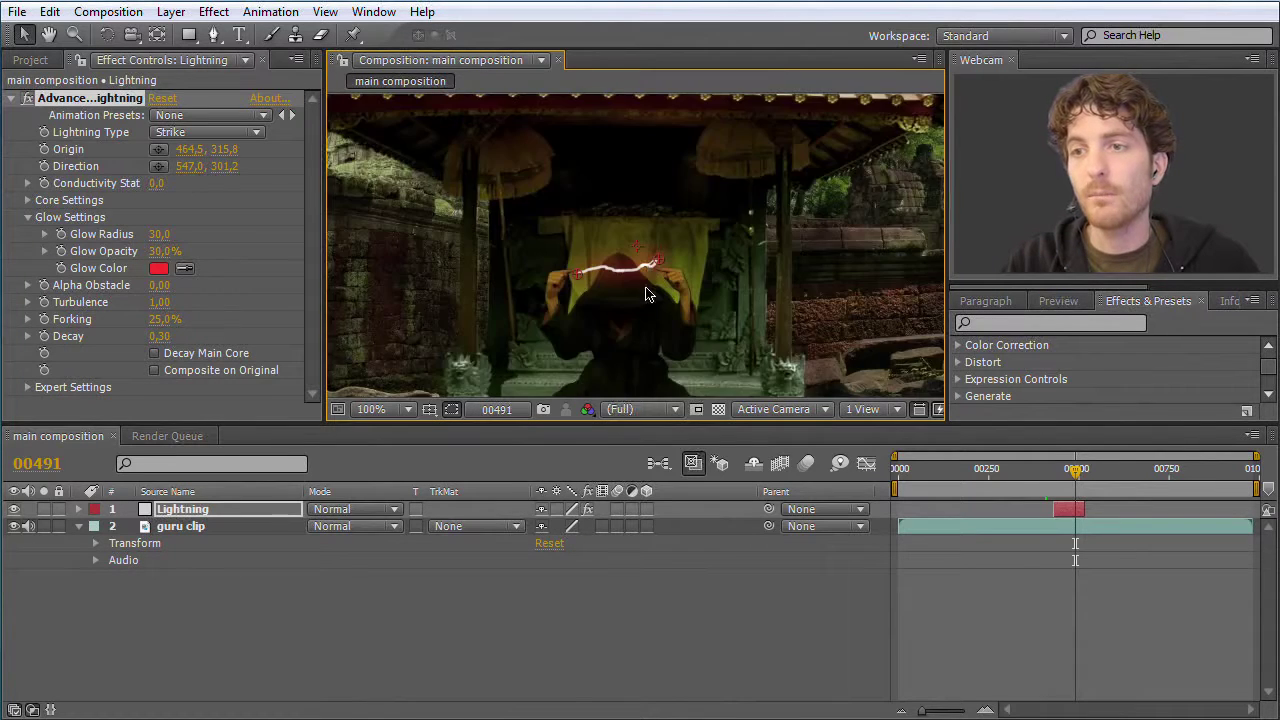
pyautogui.moveTo(675, 299); pyautogui.dragTo(651, 238)
pyautogui.moveTo(492, 251); pyautogui.dragTo(486, 243)
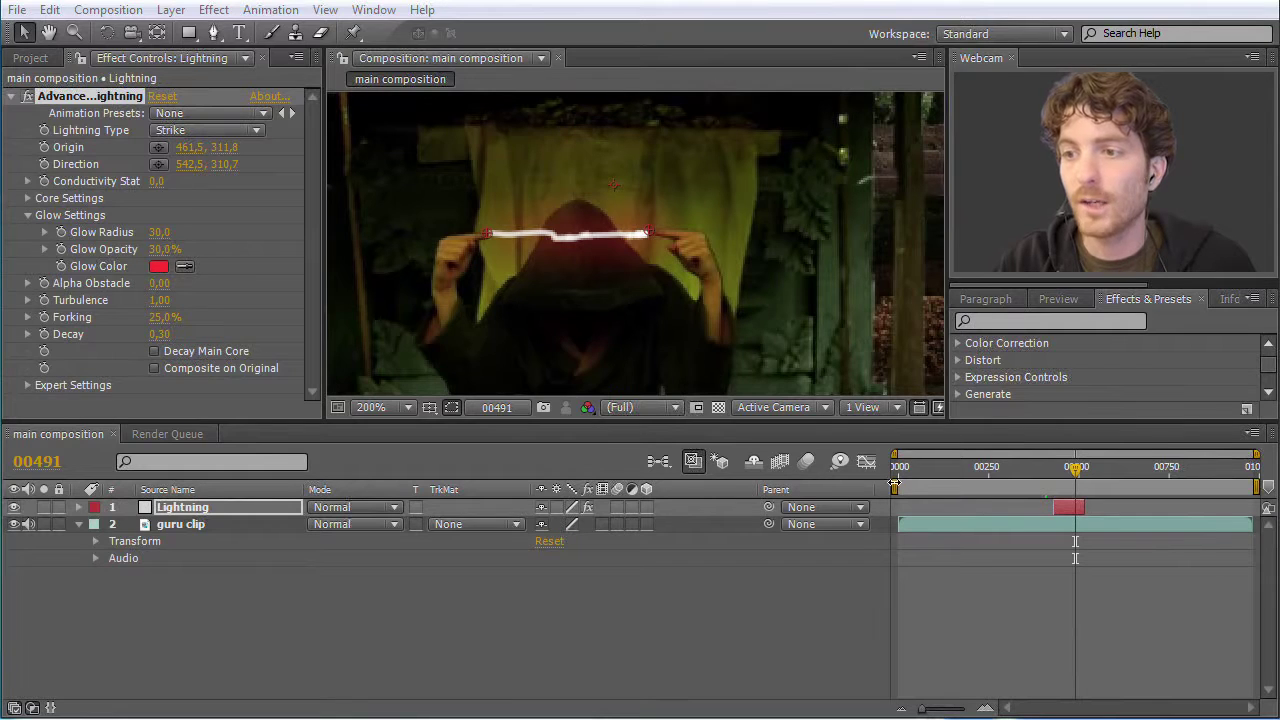
# Step: Narrow the work area to just around the Lightning layer and play a RAM preview of that section
pyautogui.moveTo(897, 487); pyautogui.dragTo(1033, 487)
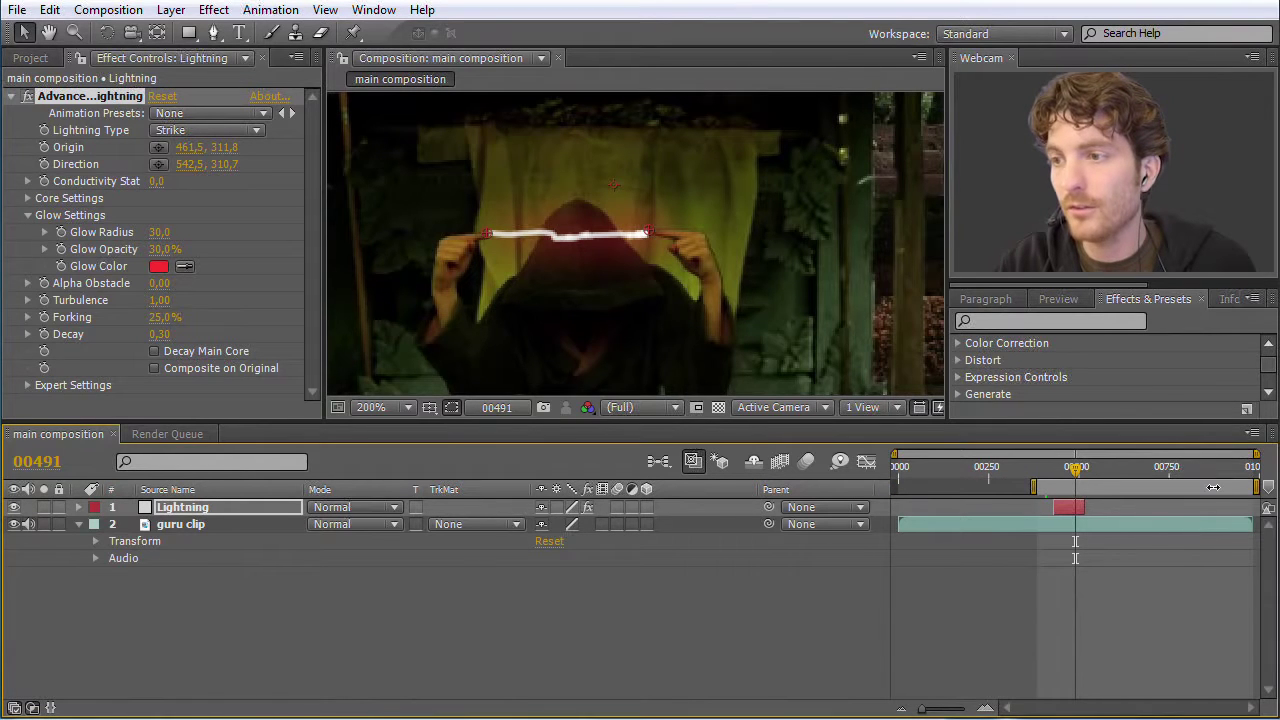
pyautogui.moveTo(1236, 487); pyautogui.dragTo(1100, 487)
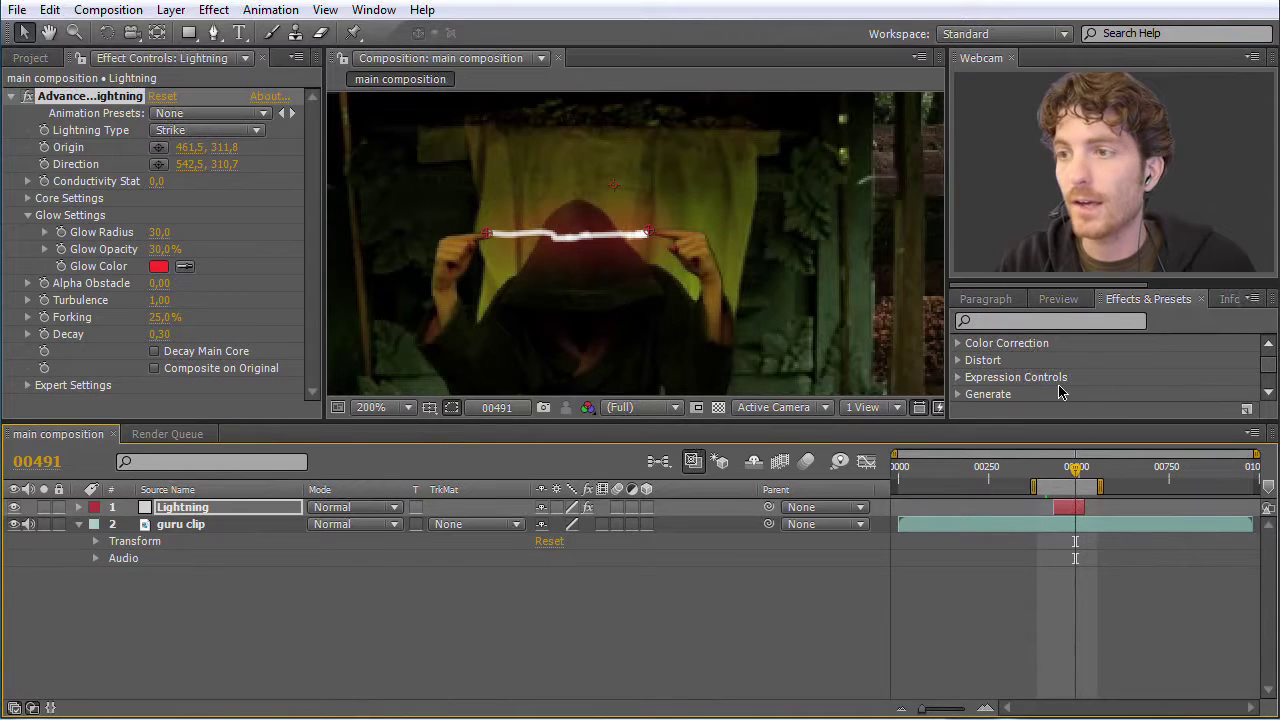
pyautogui.click(1058, 300)
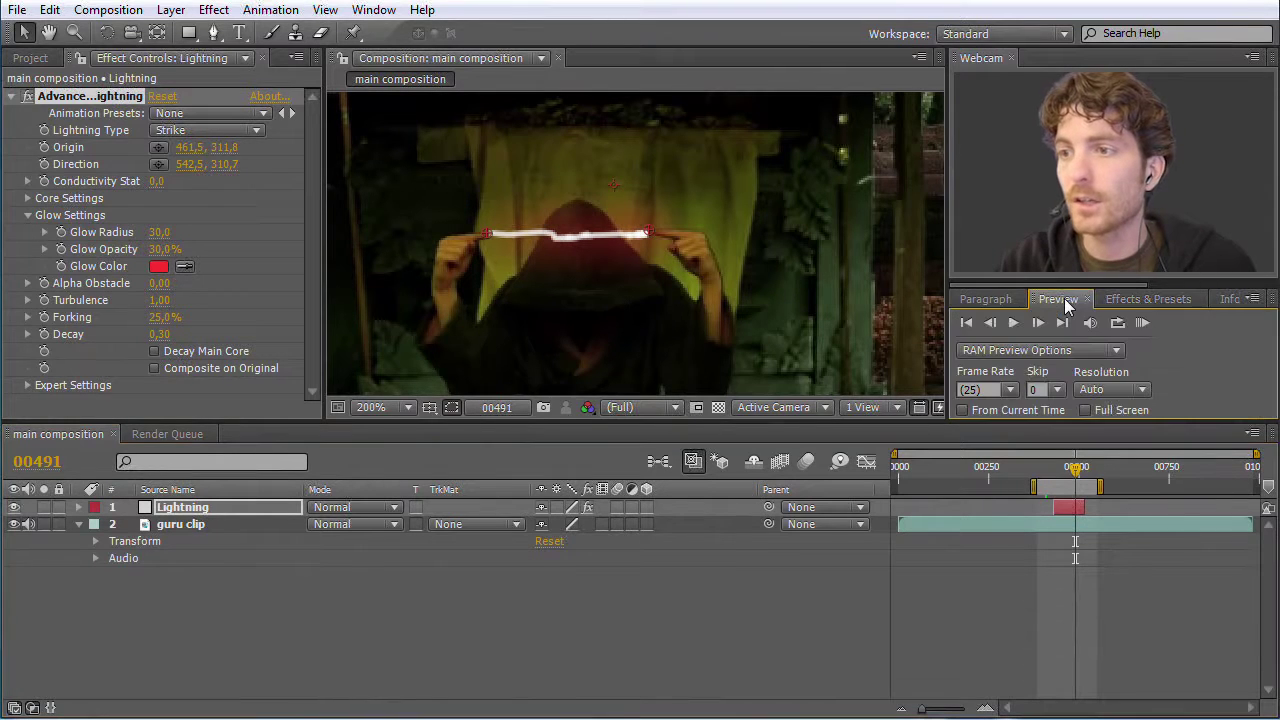
pyautogui.click(1143, 323)
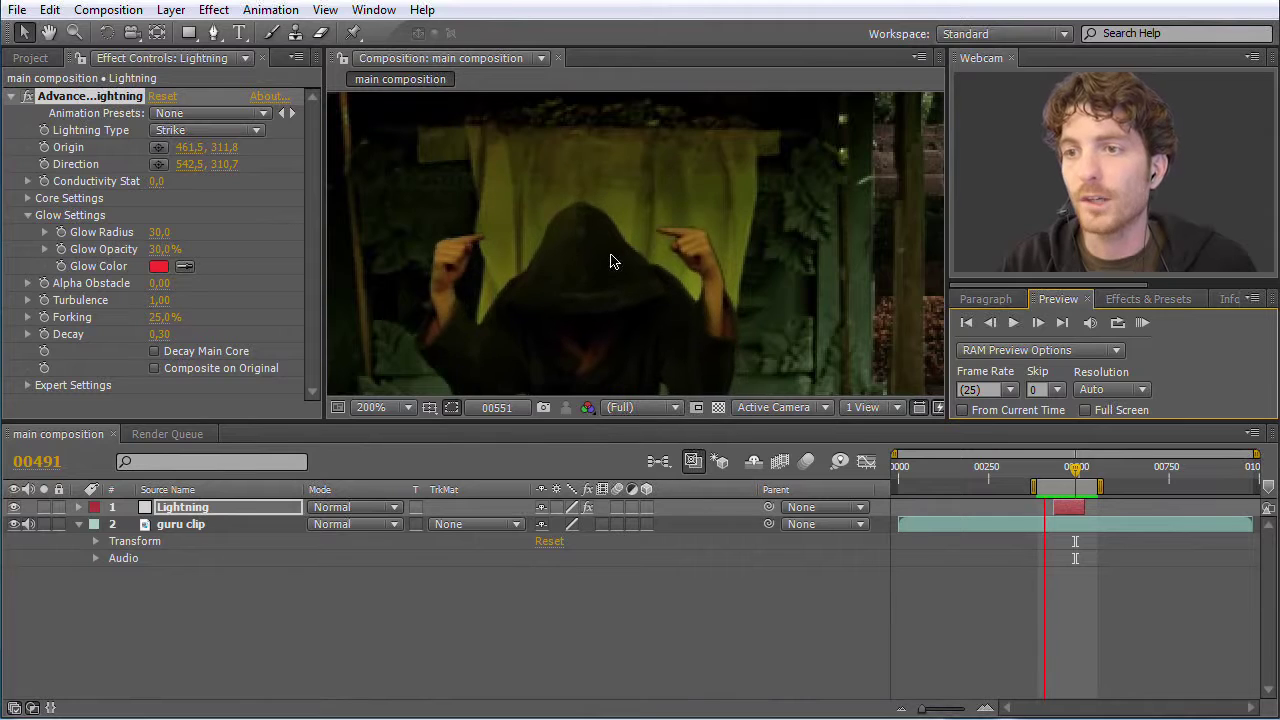
pyautogui.click(1142, 322)
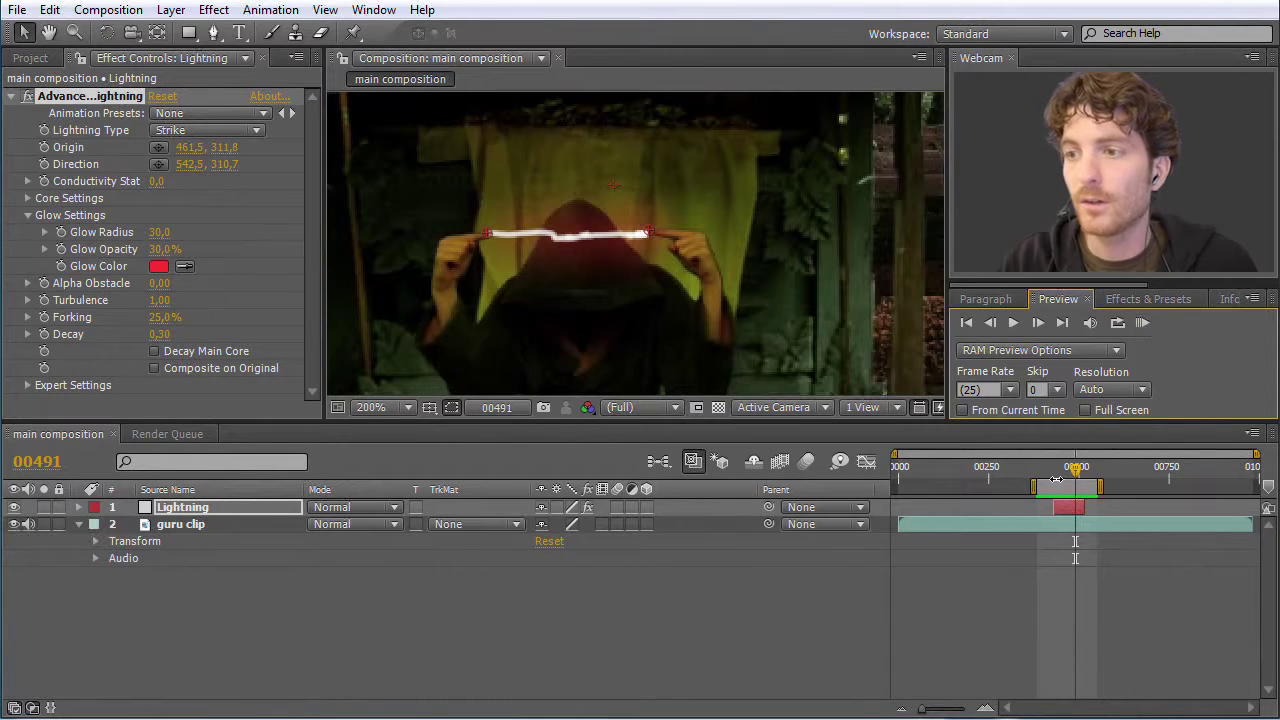
pyautogui.press('KP_0')
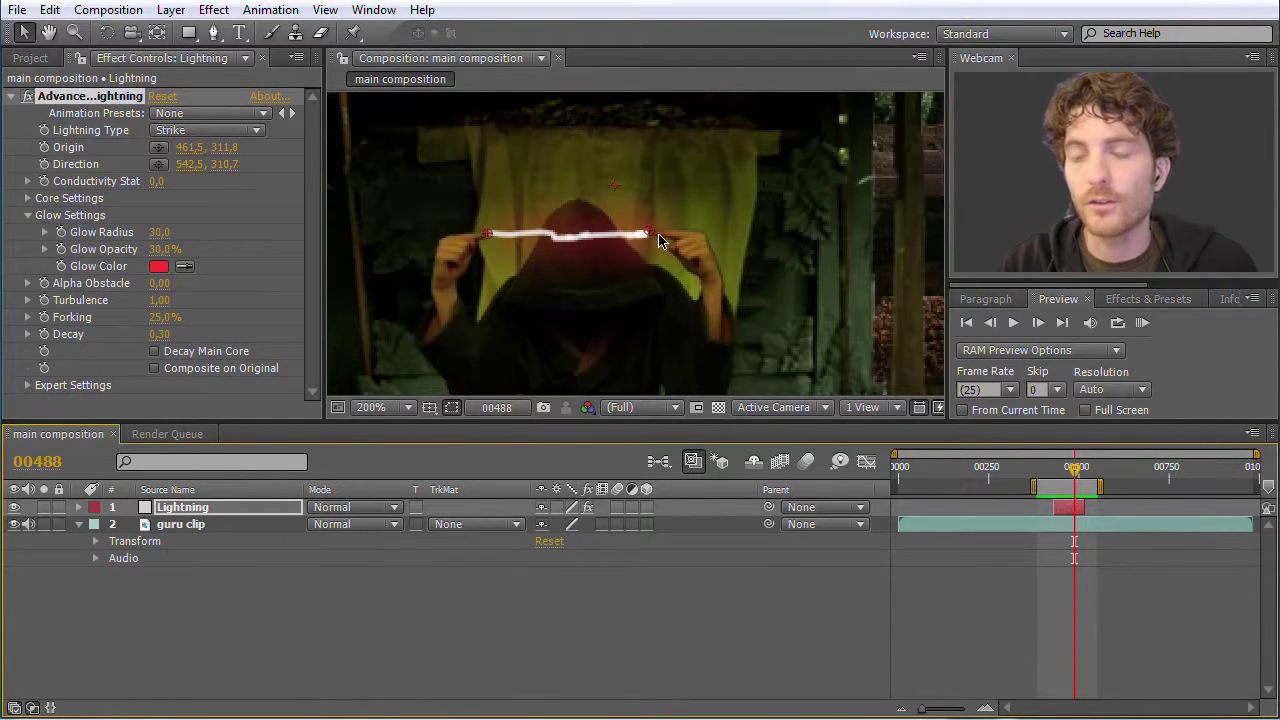
# Step: Align the bolt's ends with the fingertips at frame 430, placing Origin at 462.5, 315.8 and Direction at 544.3, 312.7
pyautogui.click(1079, 477)
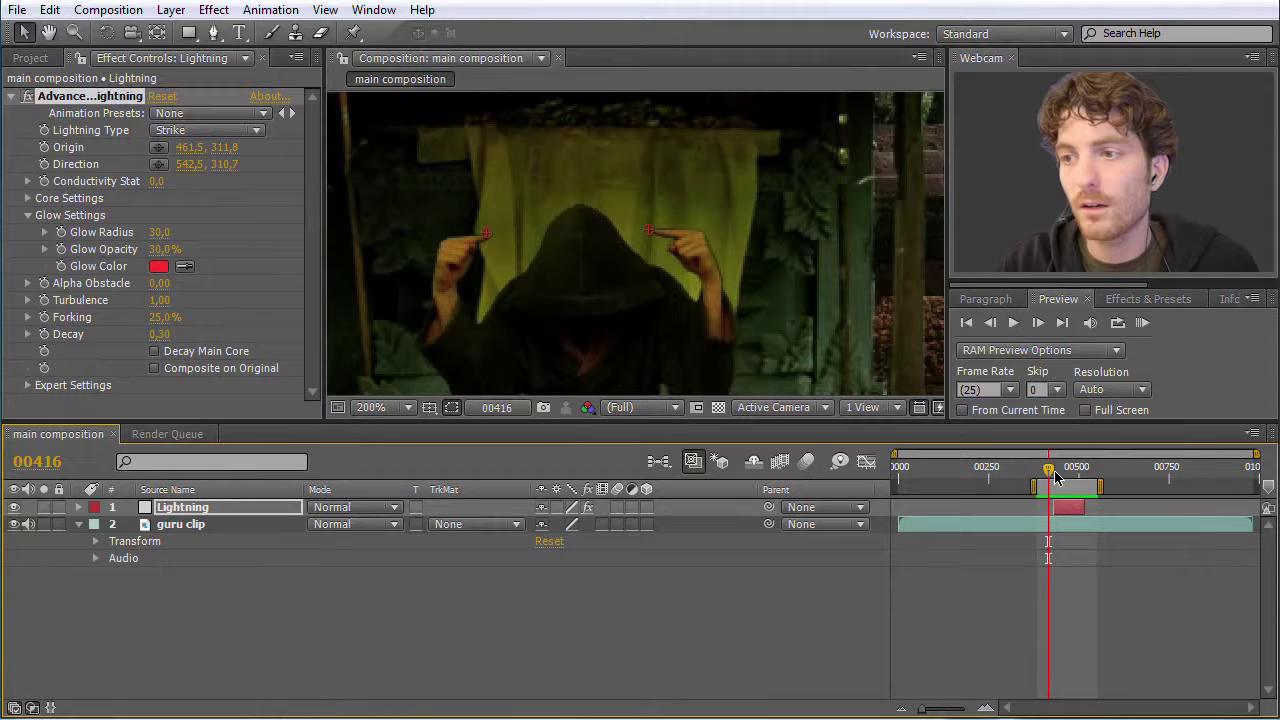
pyautogui.moveTo(1052, 477); pyautogui.dragTo(1058, 477)
pyautogui.moveTo(486, 234); pyautogui.dragTo(489, 240)
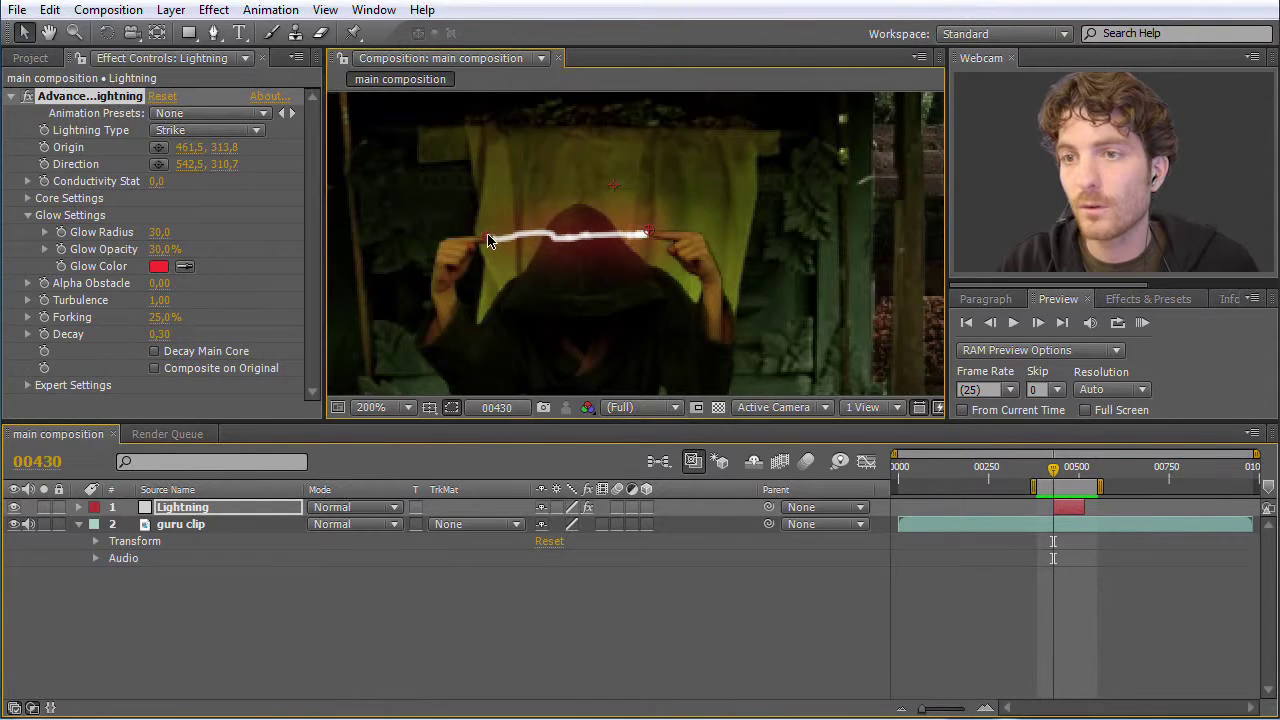
pyautogui.moveTo(649, 233); pyautogui.dragTo(648, 239)
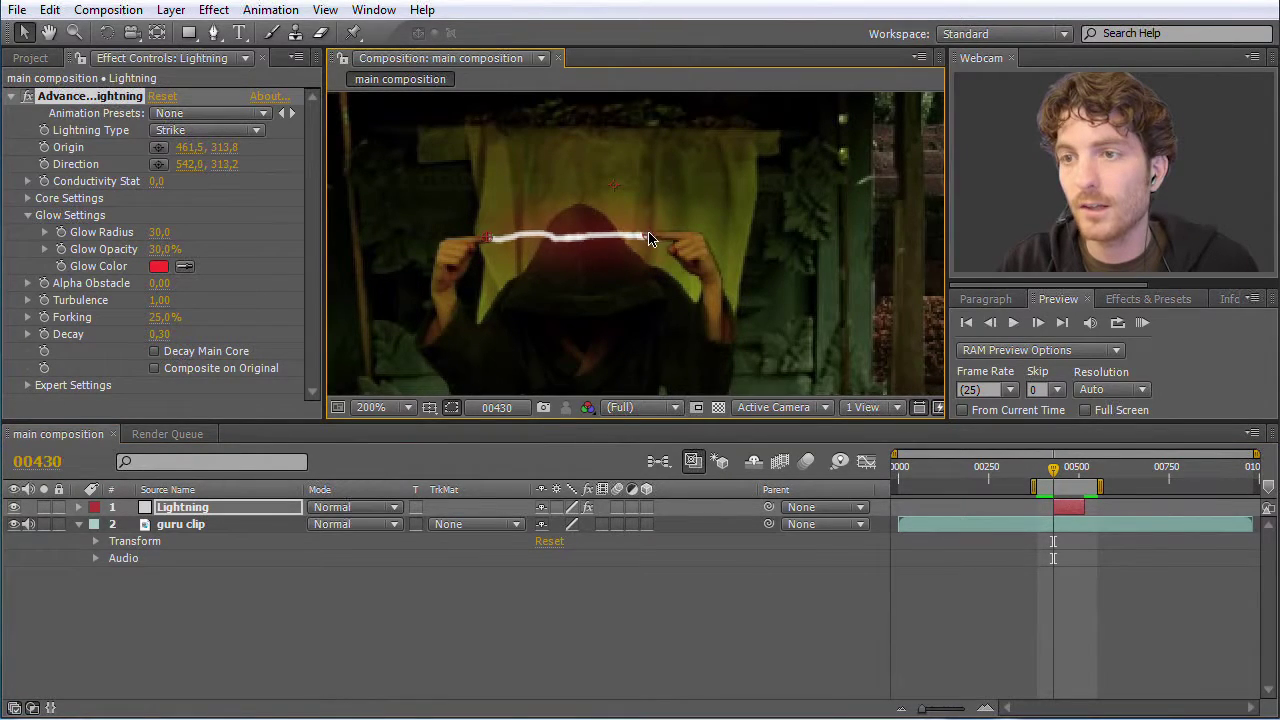
pyautogui.press('.')
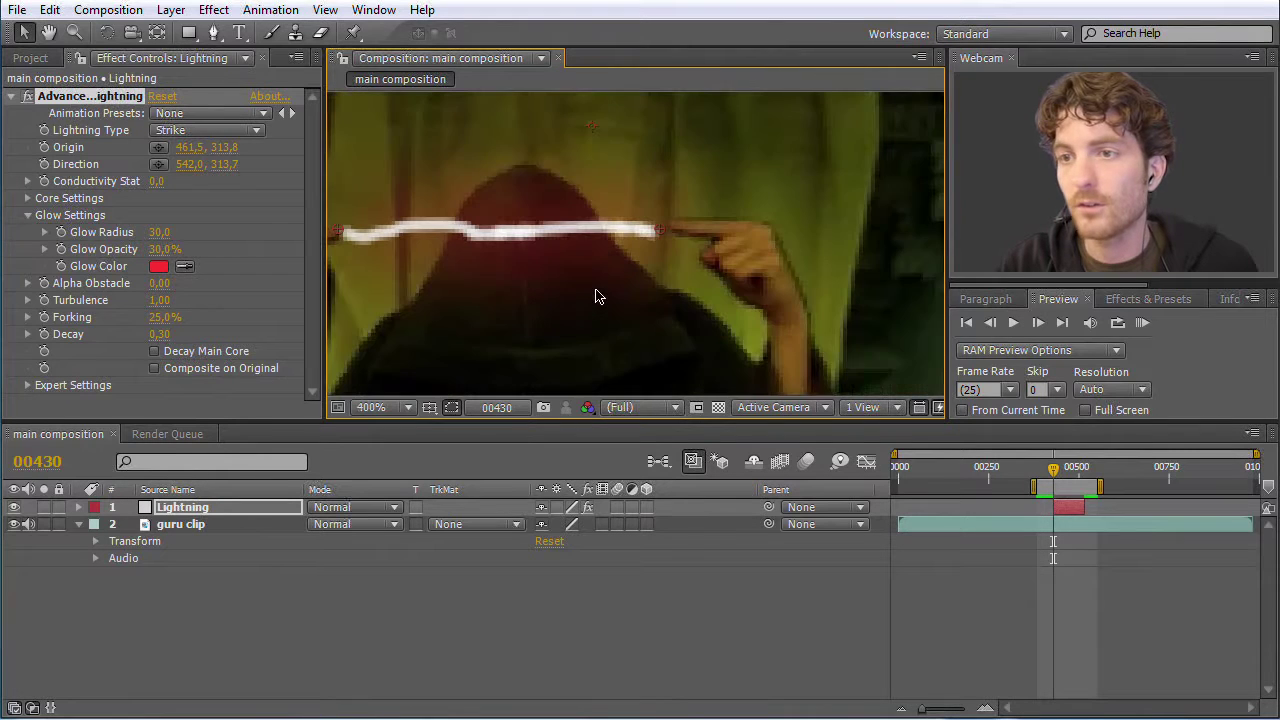
pyautogui.moveTo(471, 305); pyautogui.dragTo(605, 290)
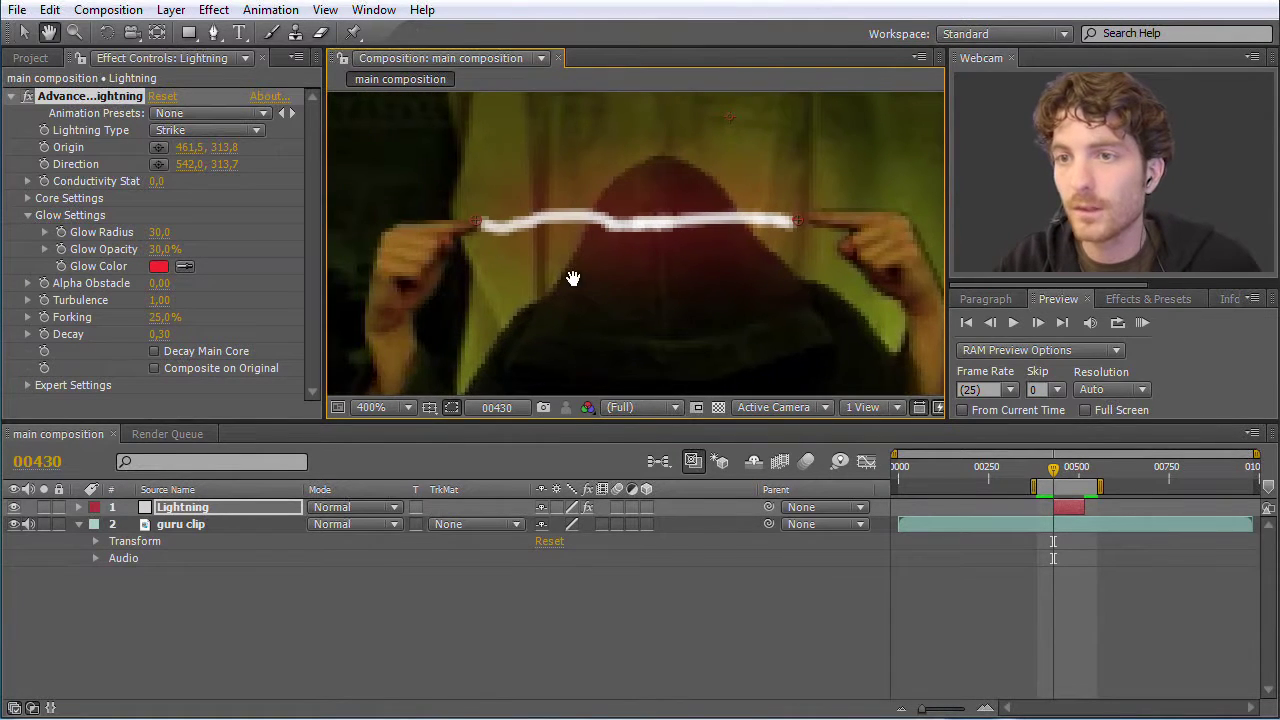
pyautogui.moveTo(471, 223); pyautogui.dragTo(477, 235)
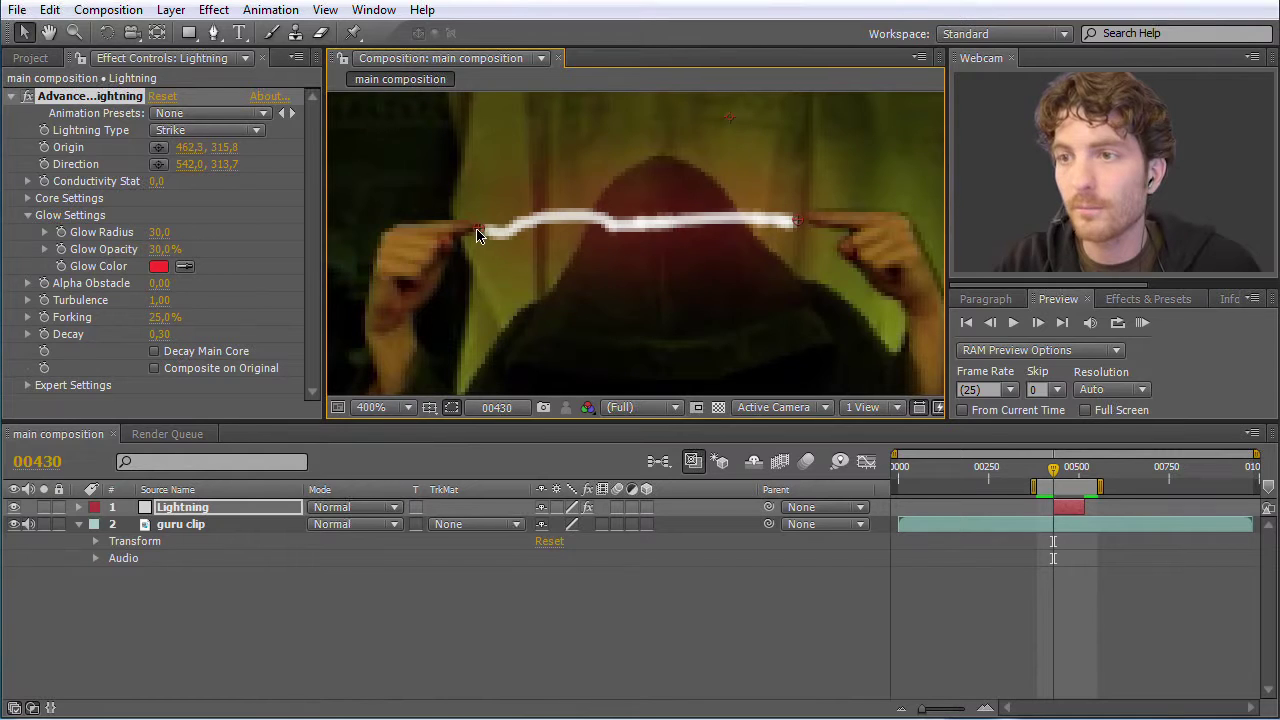
pyautogui.moveTo(797, 225); pyautogui.dragTo(806, 220)
# Step: Realign the bolt with the fingertips at frame 516, placing Direction at 549.0, 312.7 and Origin at 465.8, 314.6
pyautogui.moveTo(1053, 470); pyautogui.dragTo(1084, 486)
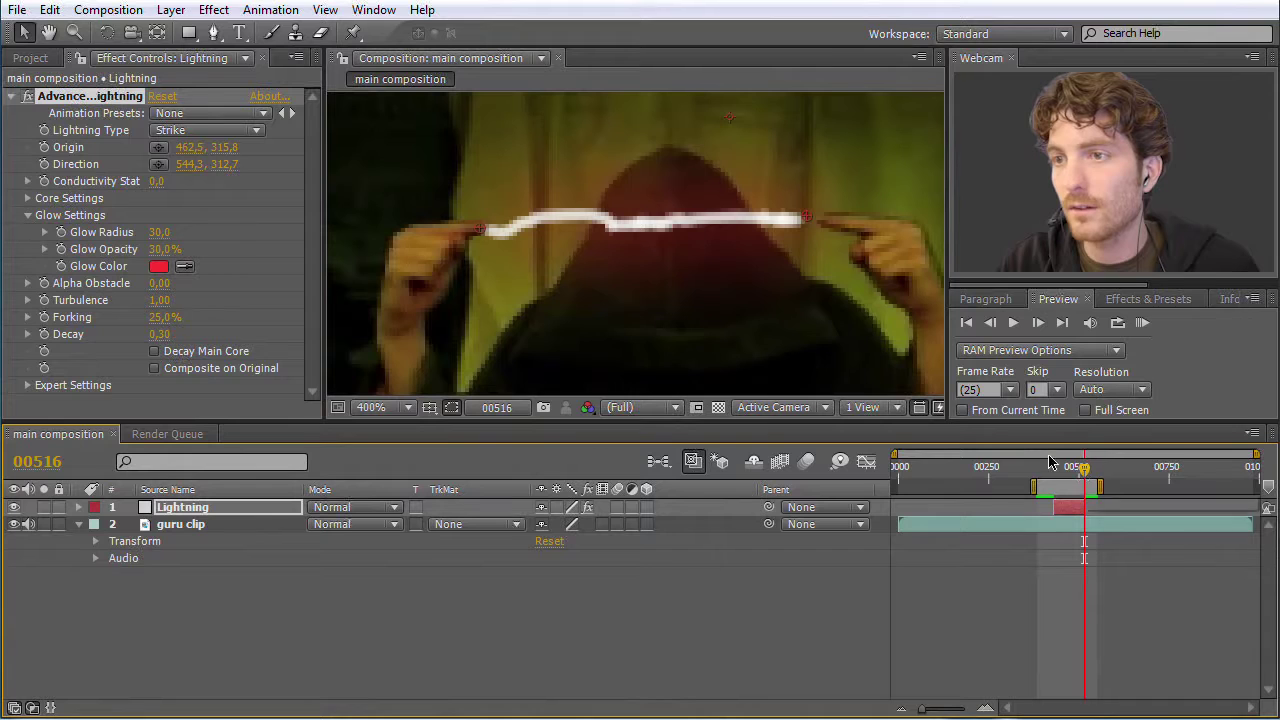
pyautogui.moveTo(810, 222); pyautogui.dragTo(830, 220)
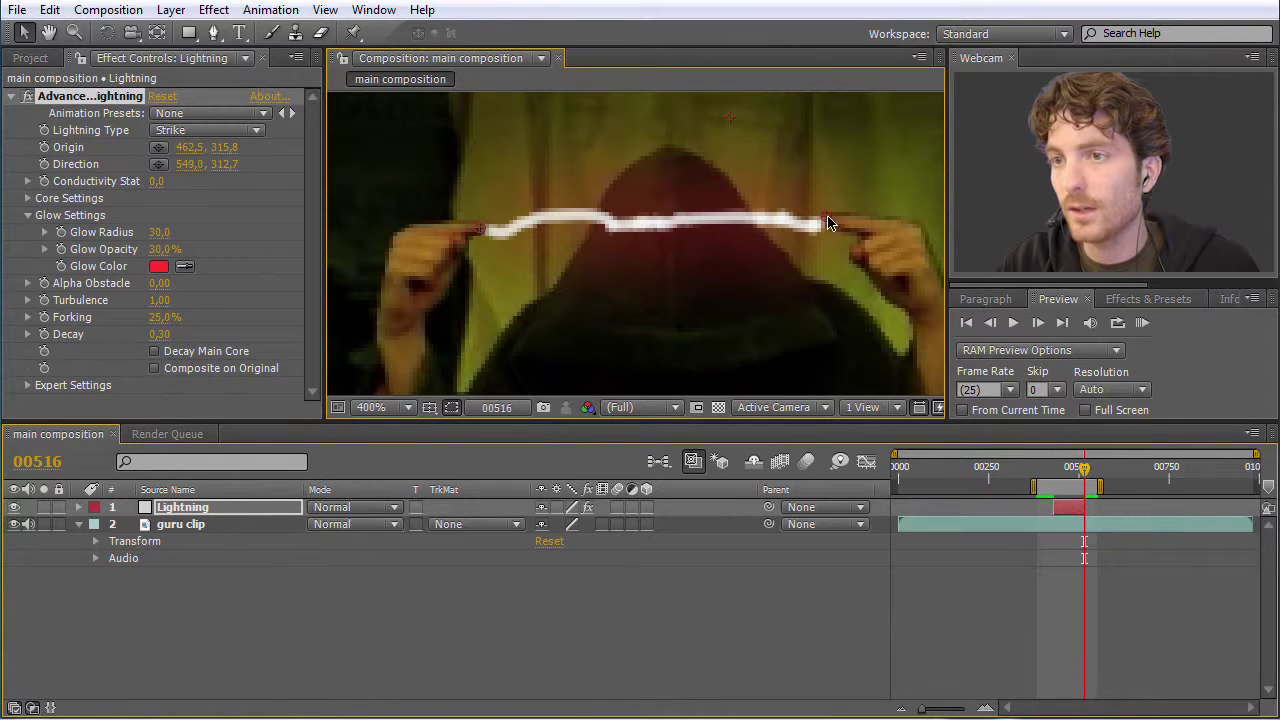
pyautogui.moveTo(478, 233)
pyautogui.mouseDown()
pyautogui.moveTo(506, 229)
pyautogui.moveTo(491, 228)
pyautogui.mouseUp()
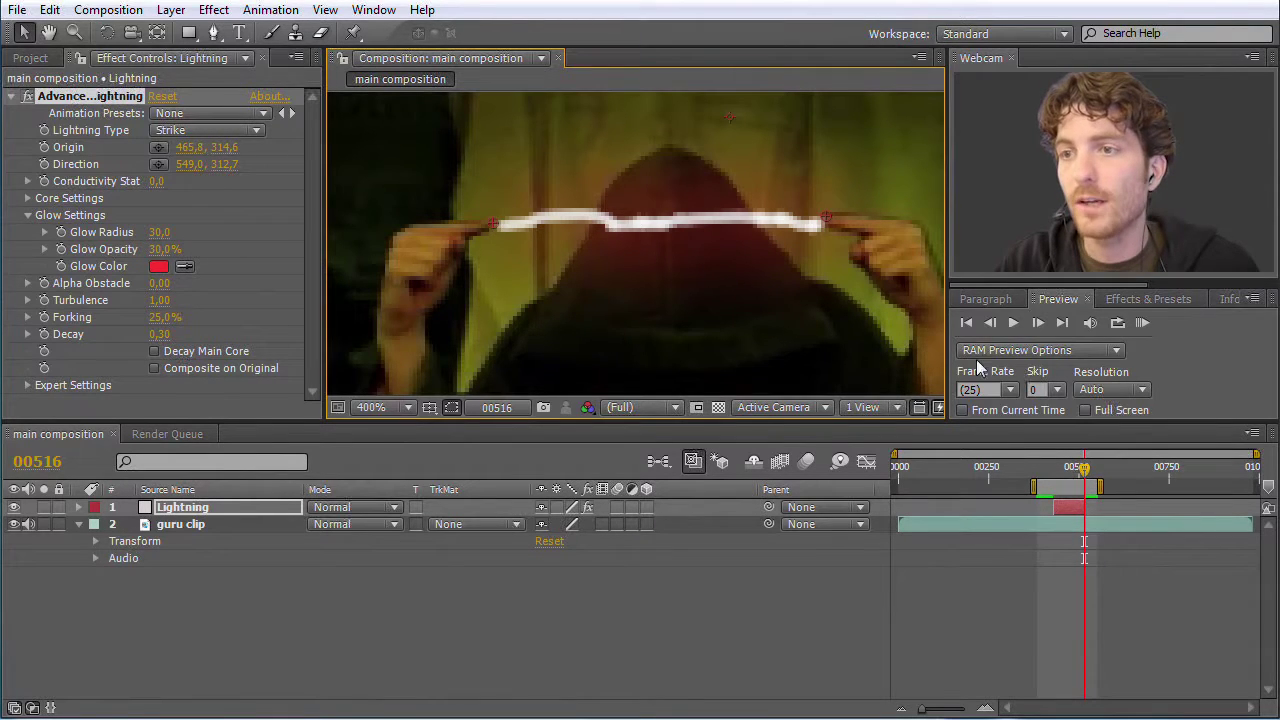
# Step: Expand the Lightning layer's Advanced Lightning effect properties in the timeline
pyautogui.moveTo(1085, 470)
pyautogui.mouseDown()
pyautogui.moveTo(1037, 471)
pyautogui.moveTo(1066, 473)
pyautogui.mouseUp()
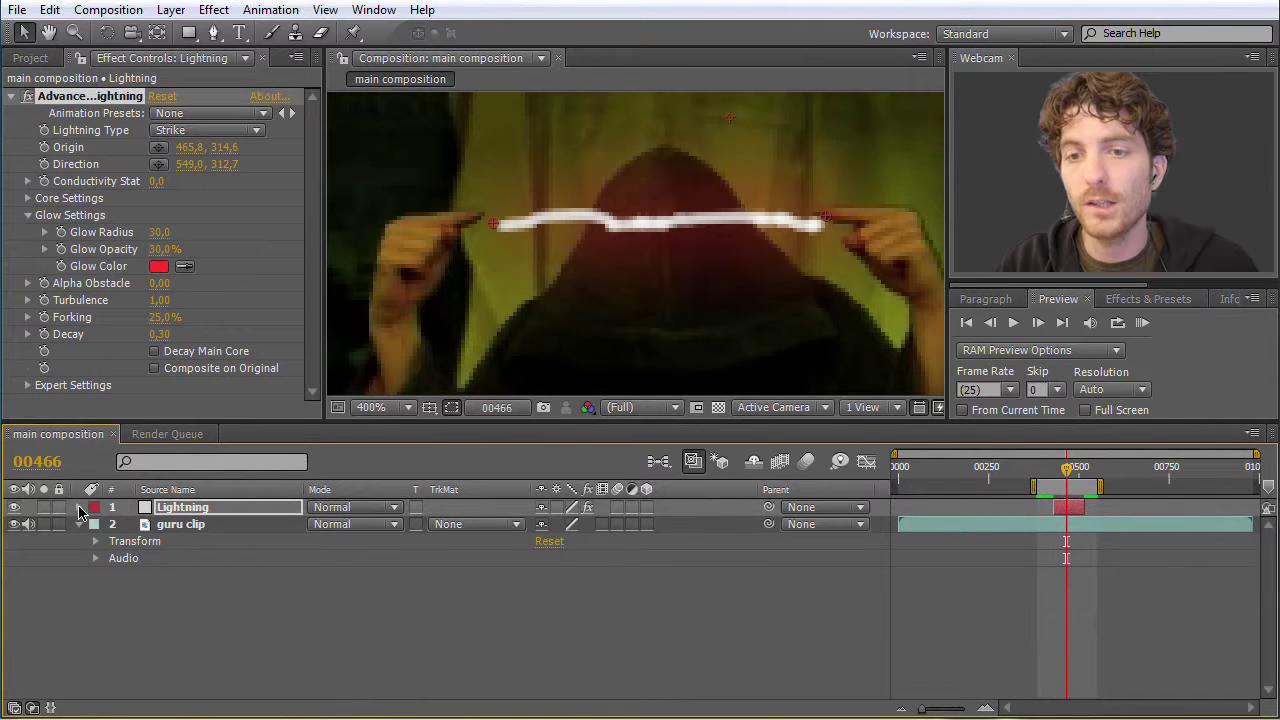
pyautogui.click(80, 508)
pyautogui.click(96, 524)
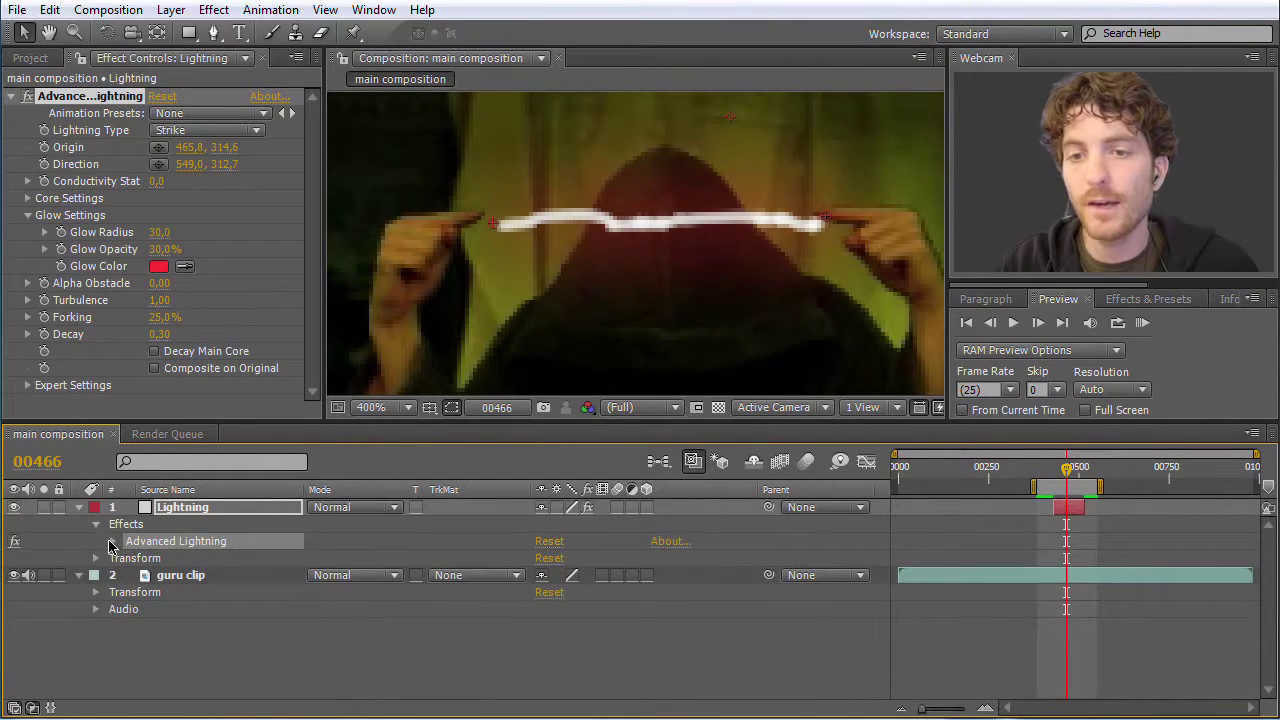
pyautogui.click(113, 541)
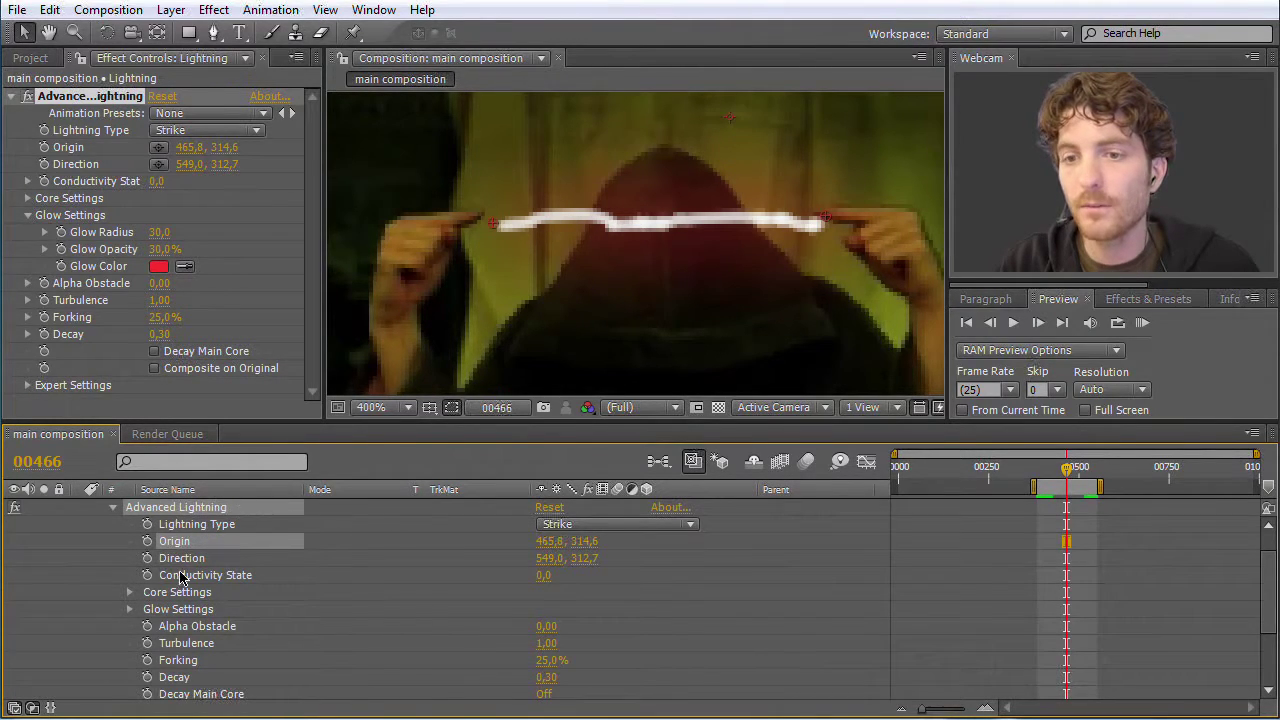
# Step: Start keyframing Origin at frame 430 and place that point on the left fingertip at 461.0, 314.3
pyautogui.moveTo(1075, 475); pyautogui.dragTo(1053, 476)
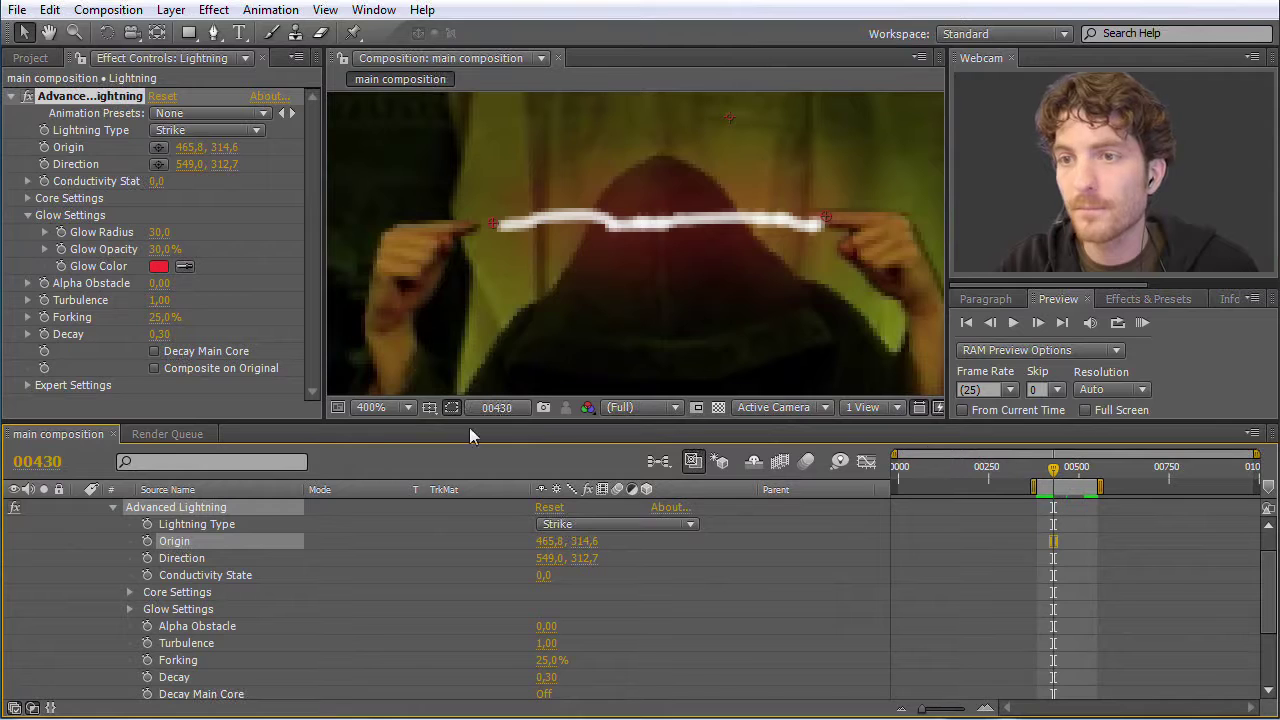
pyautogui.click(147, 542)
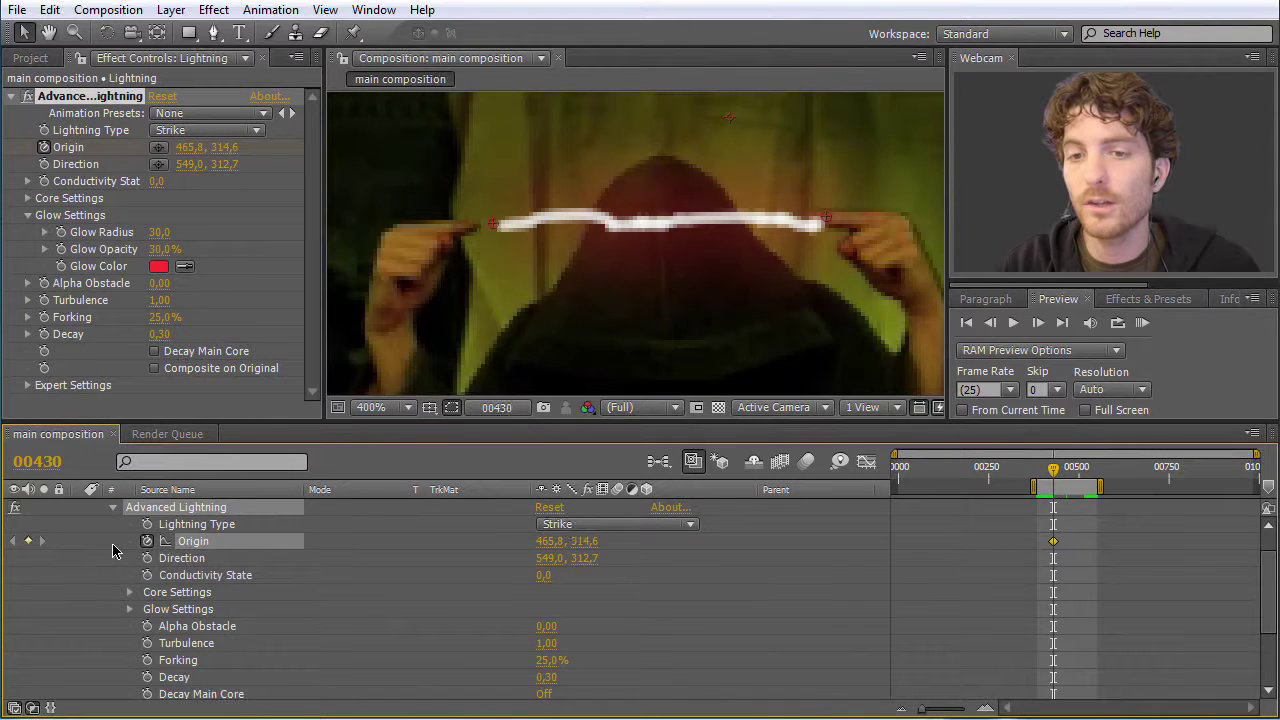
pyautogui.moveTo(1054, 547)
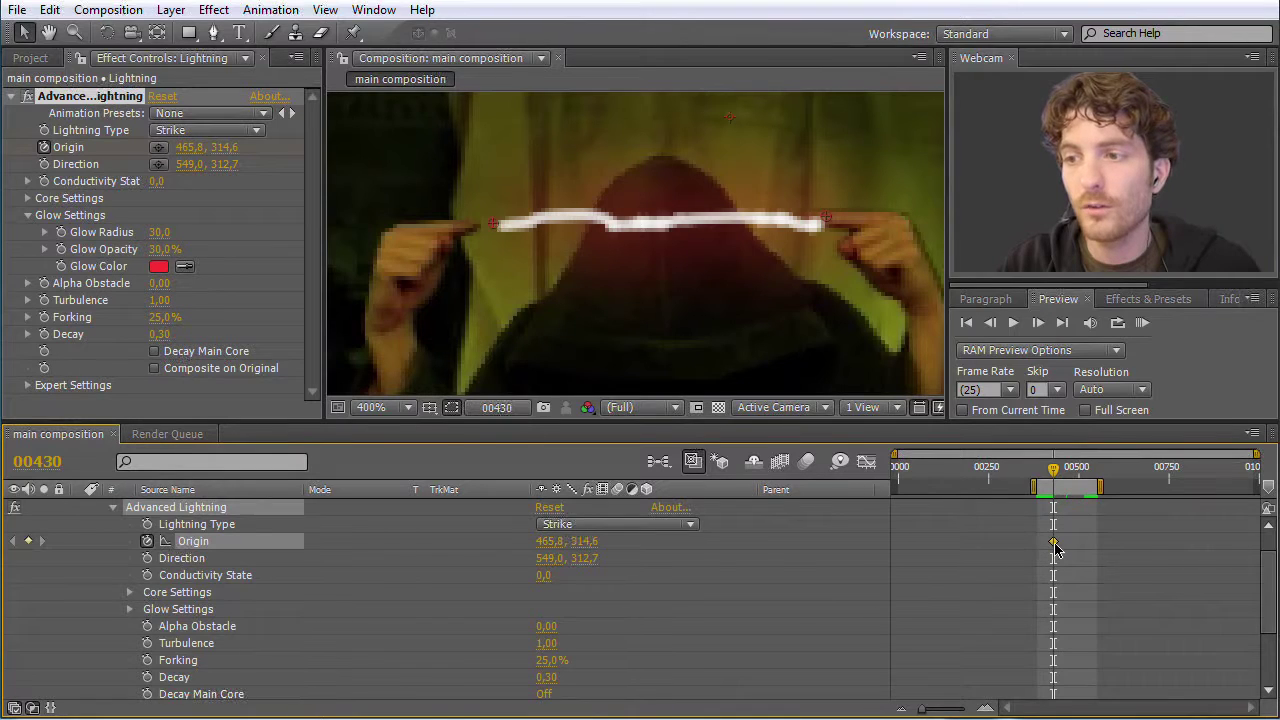
pyautogui.moveTo(498, 231); pyautogui.dragTo(475, 231)
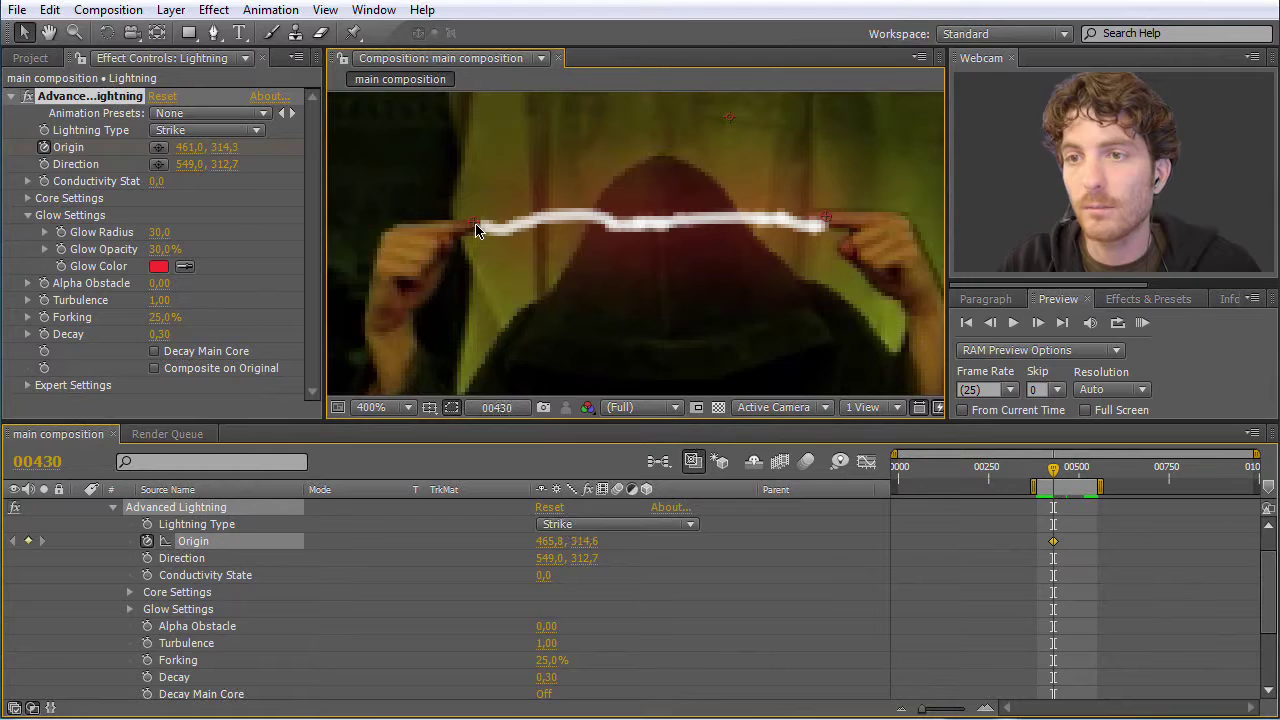
# Step: Add an Origin keyframe at frame 516 by moving the point onto the left fingertip at 465.8, 315.1
pyautogui.moveTo(1053, 475); pyautogui.dragTo(1088, 482)
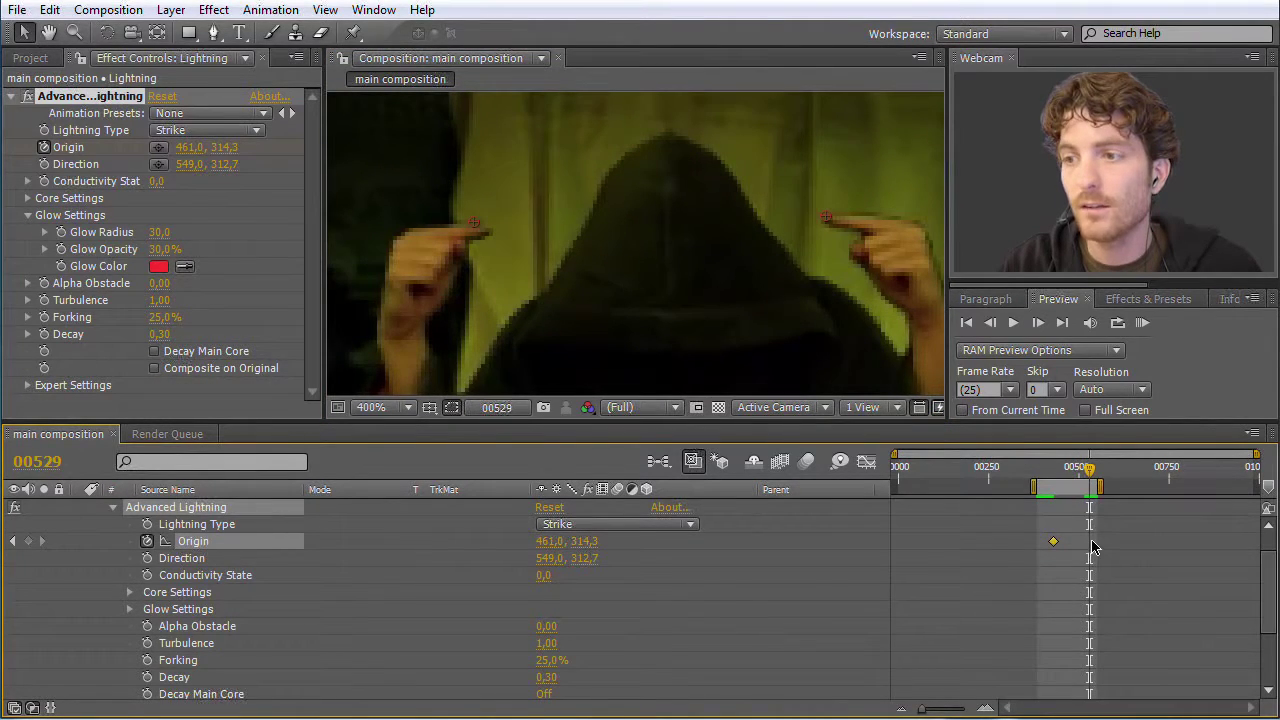
pyautogui.moveTo(1094, 478); pyautogui.dragTo(1084, 474)
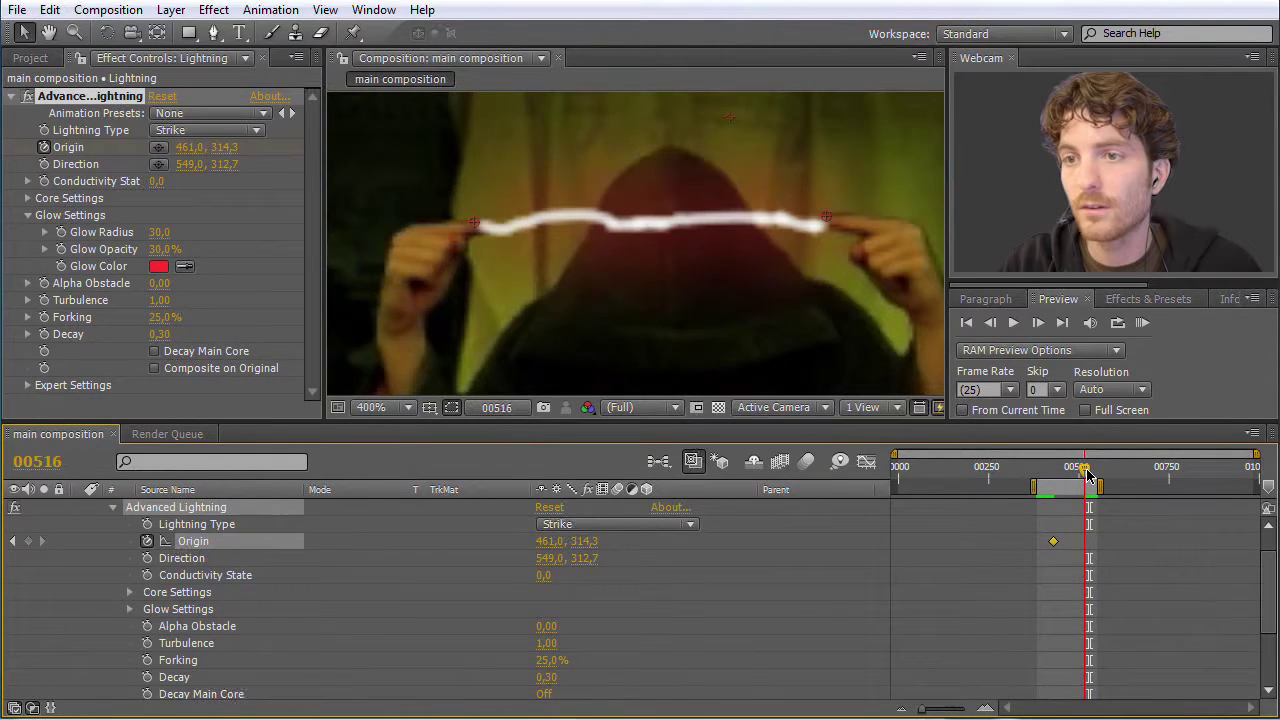
pyautogui.moveTo(475, 228)
pyautogui.mouseDown()
pyautogui.moveTo(512, 230)
pyautogui.moveTo(493, 230)
pyautogui.mouseUp()
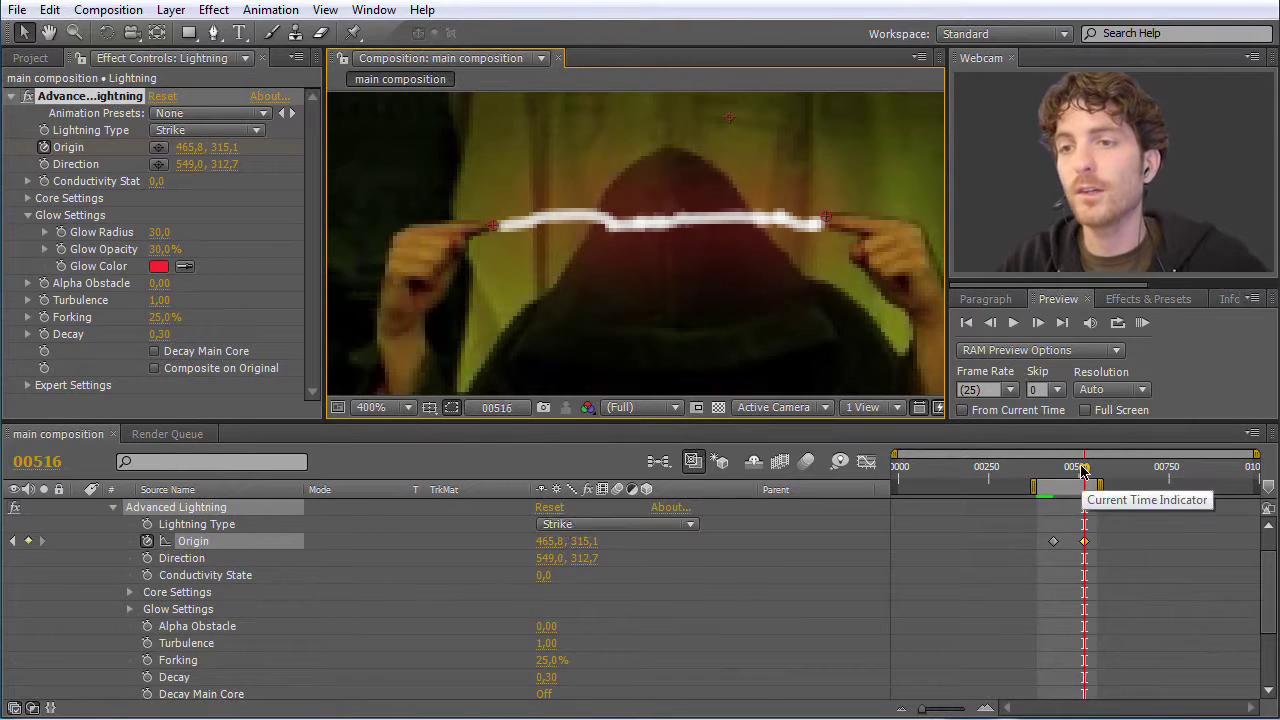
# Step: Check the animated origin between the keyframes and correct it at frame 480 to 461.3, 312.0
pyautogui.moveTo(1084, 468); pyautogui.dragTo(1035, 476)
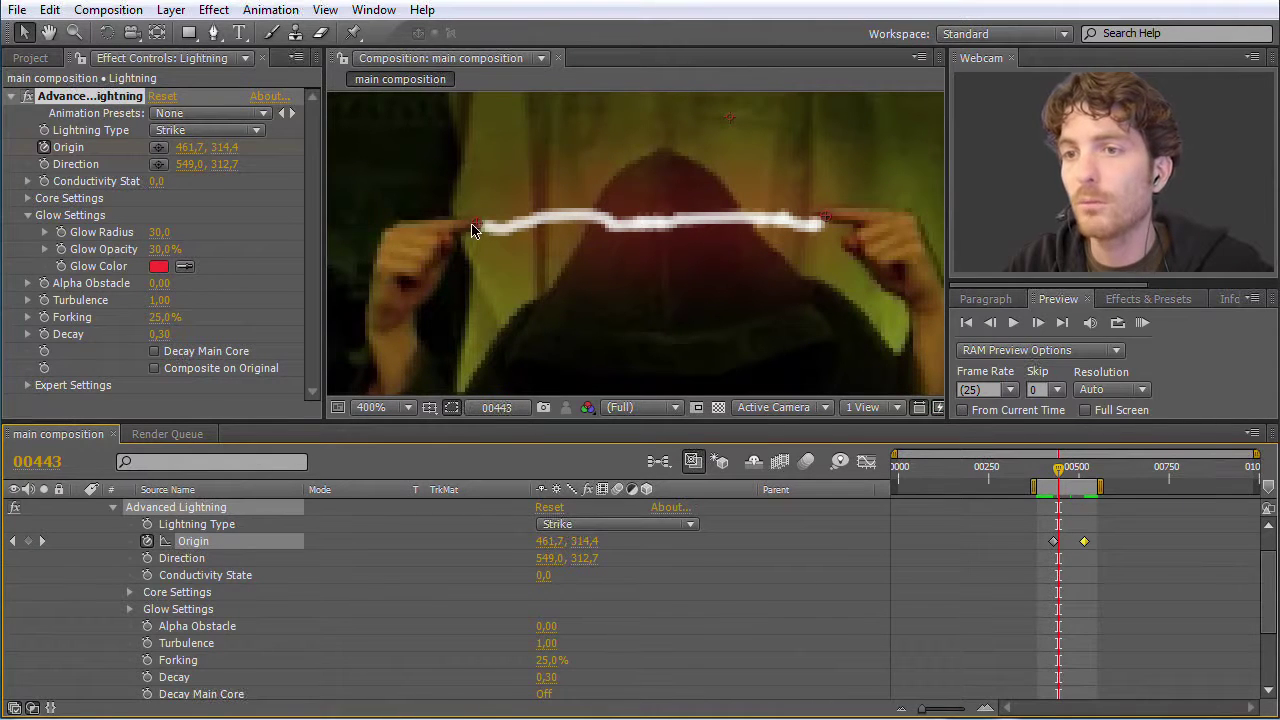
pyautogui.moveTo(1062, 479)
pyautogui.mouseDown()
pyautogui.moveTo(1088, 480)
pyautogui.moveTo(1071, 480)
pyautogui.mouseUp()
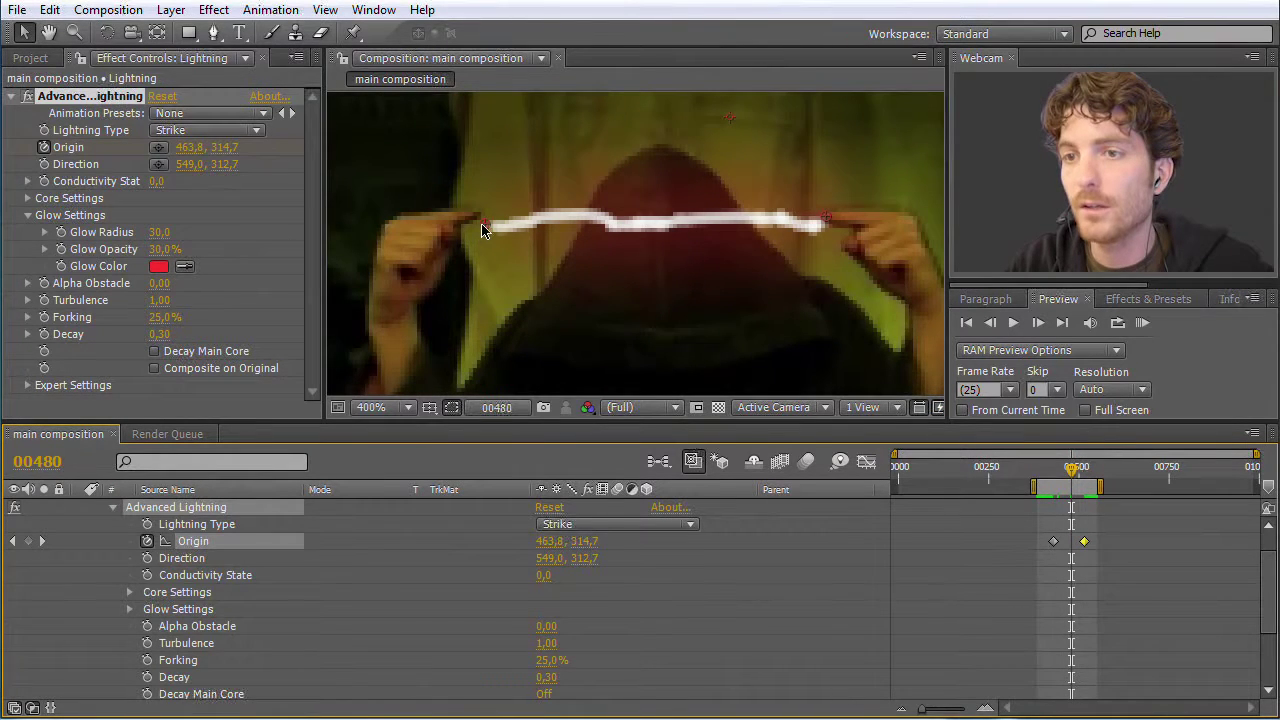
pyautogui.moveTo(486, 228); pyautogui.dragTo(476, 220)
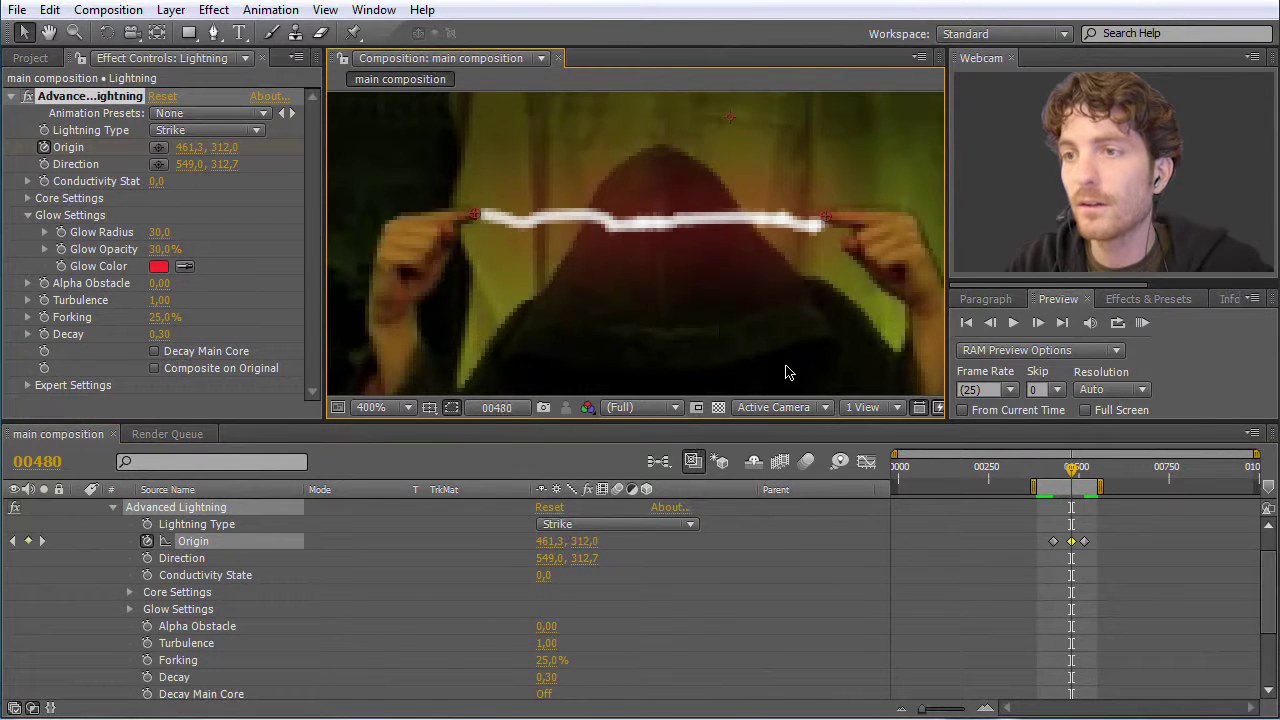
# Step: Step through the existing Origin keyframes and add another one at frame 457 without moving the point
pyautogui.moveTo(1073, 472); pyautogui.dragTo(1062, 476)
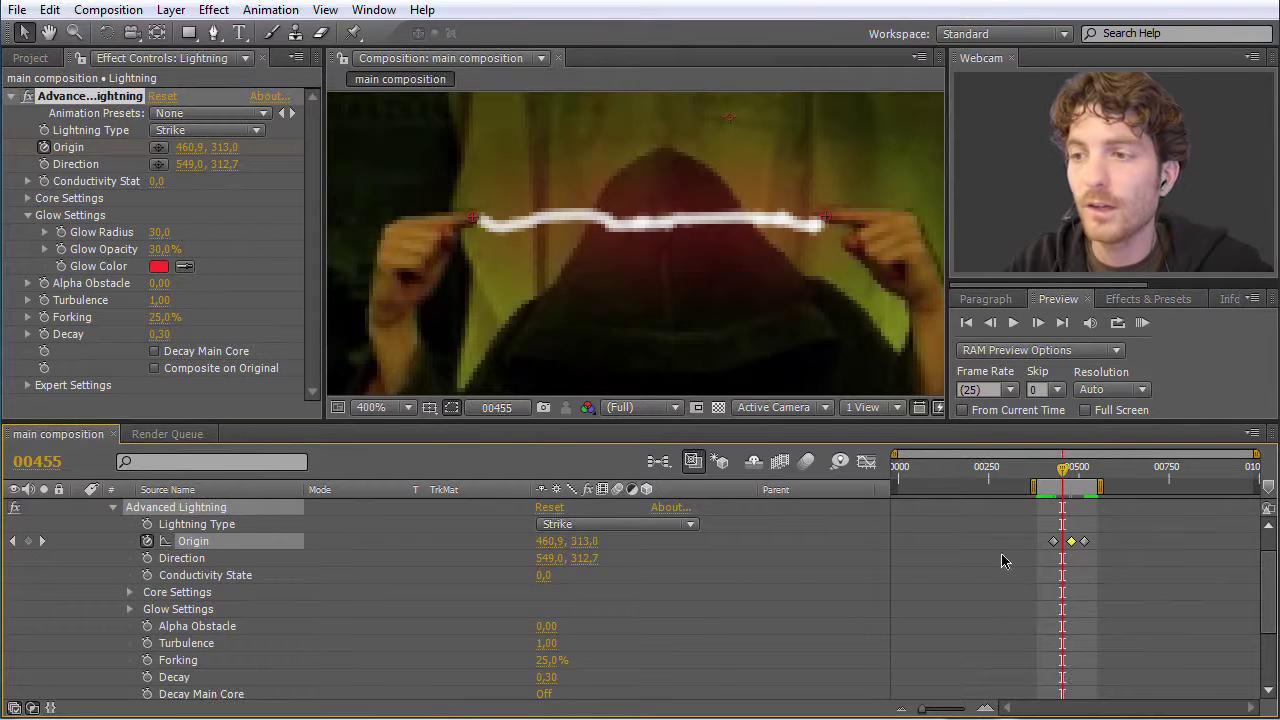
pyautogui.click(12, 541)
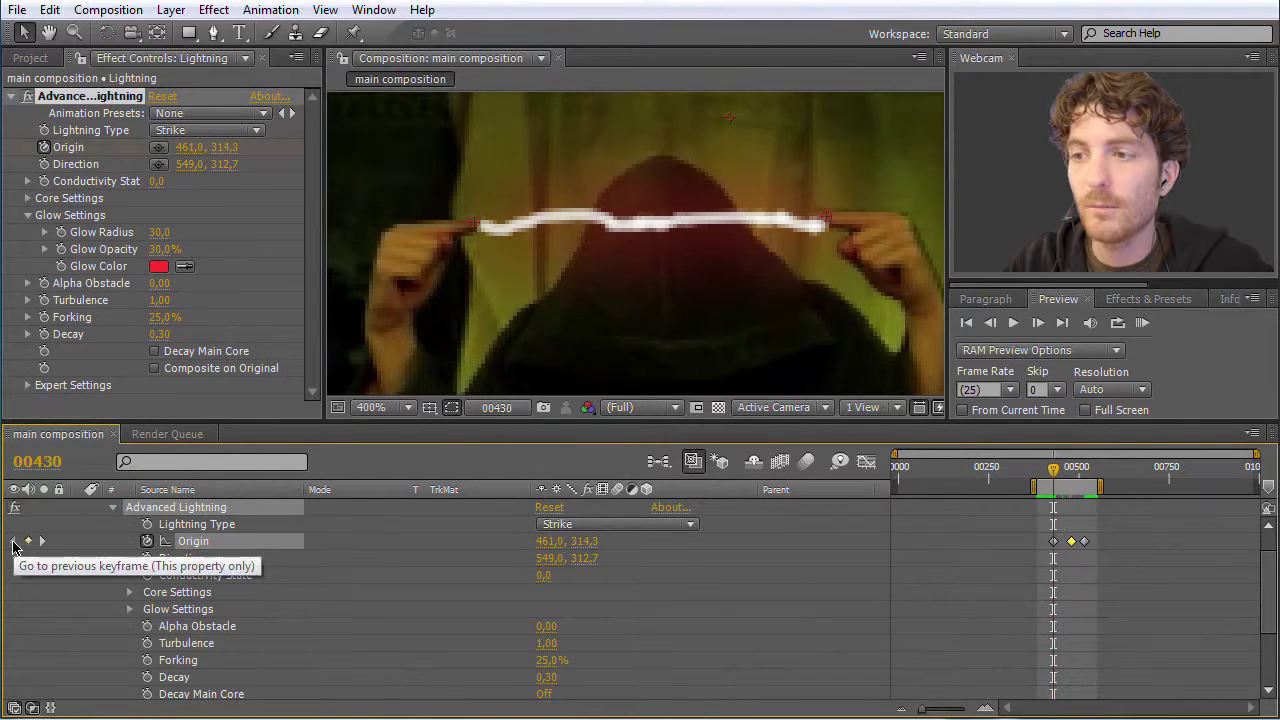
pyautogui.click(43, 541)
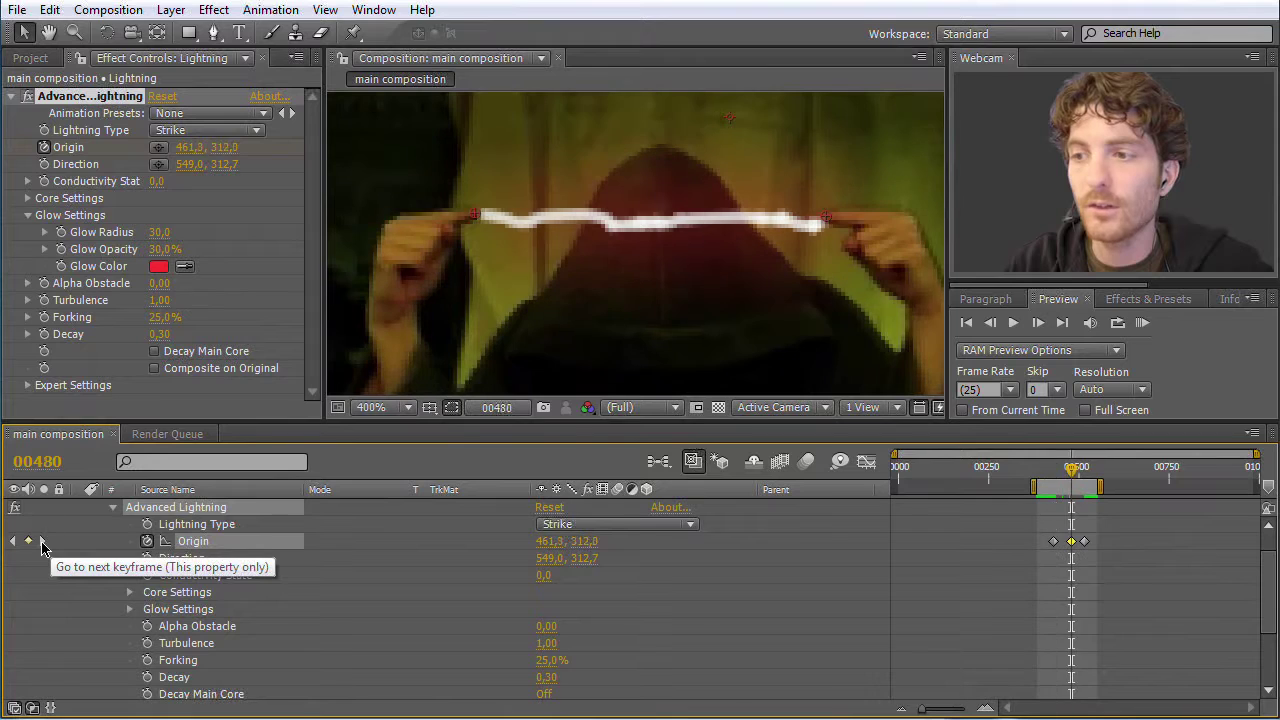
pyautogui.click(41, 543)
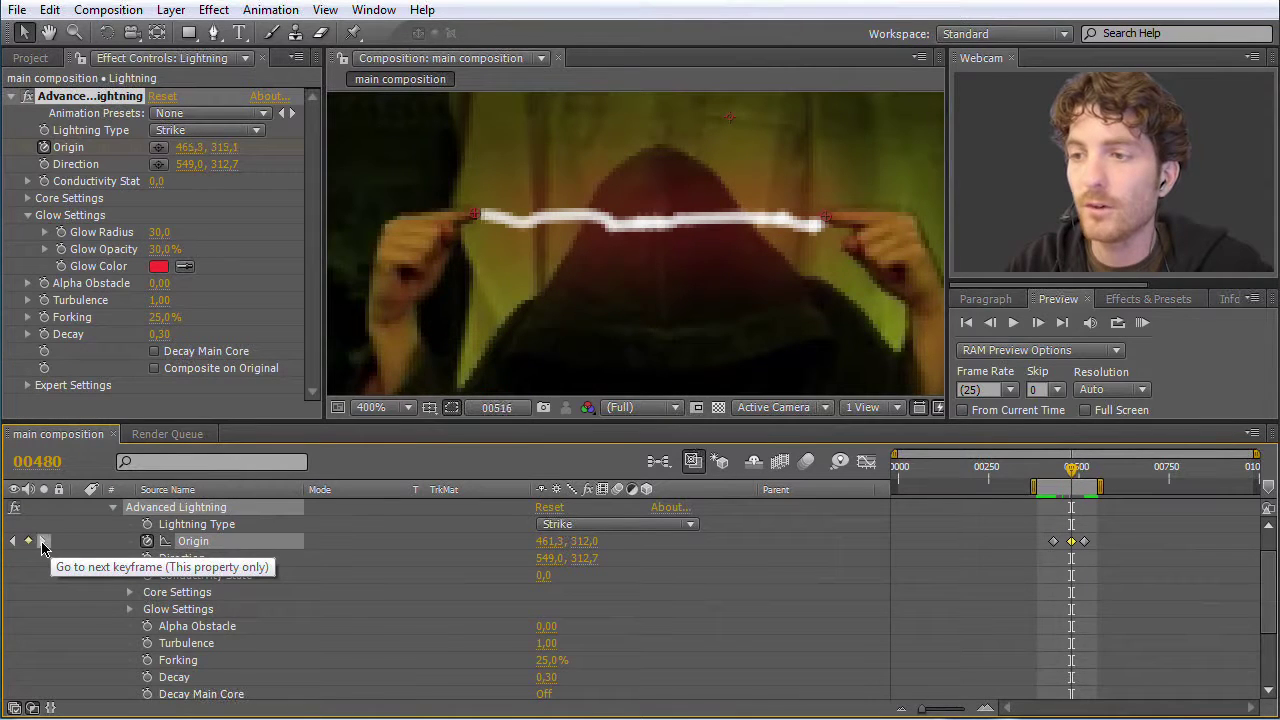
pyautogui.click(13, 542)
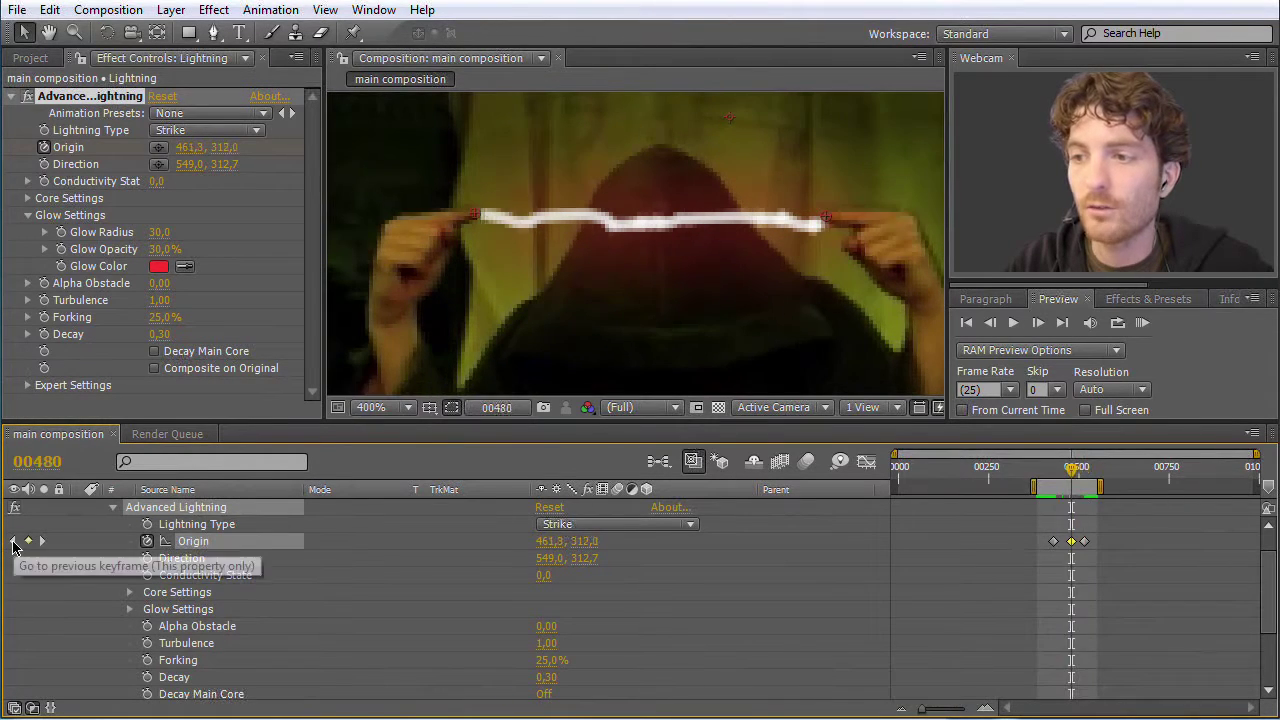
pyautogui.click(13, 542)
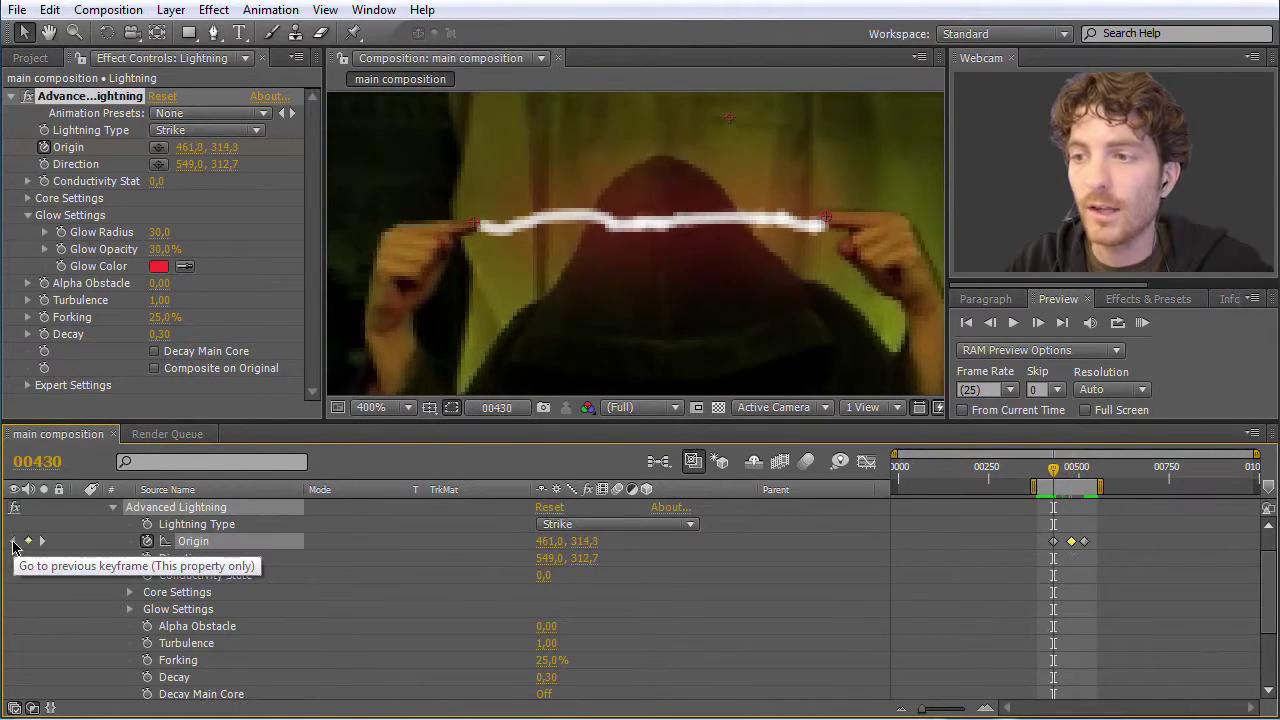
pyautogui.click(1065, 478)
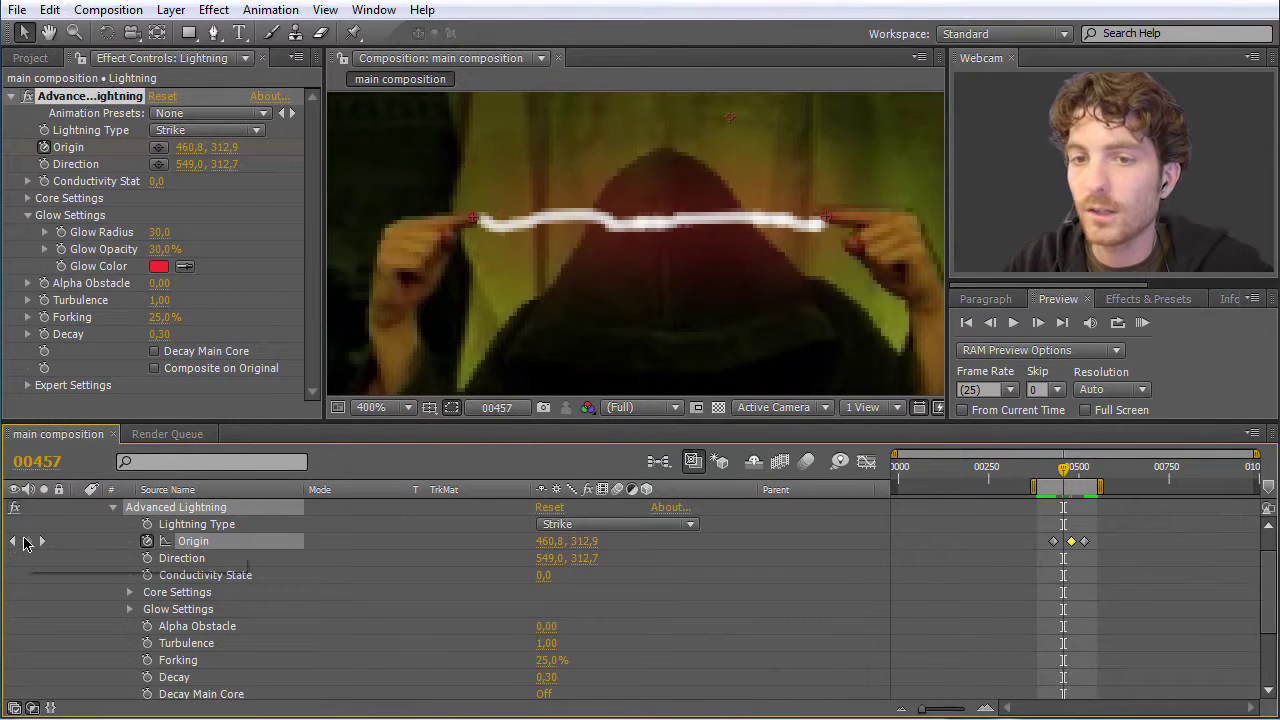
pyautogui.click(29, 542)
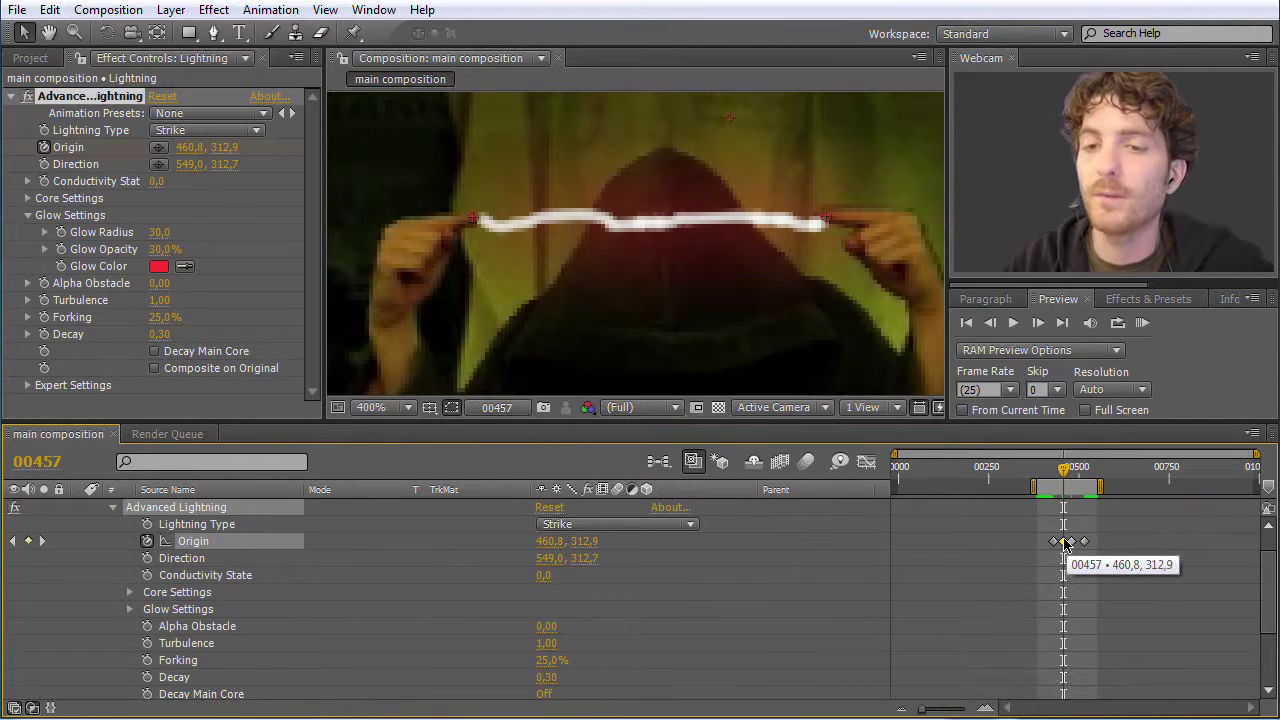
# Step: Place the Direction point on the right fingertip at 548.5, 312.2 at frame 521 and start keyframing Direction there
pyautogui.moveTo(1065, 470); pyautogui.dragTo(1084, 472)
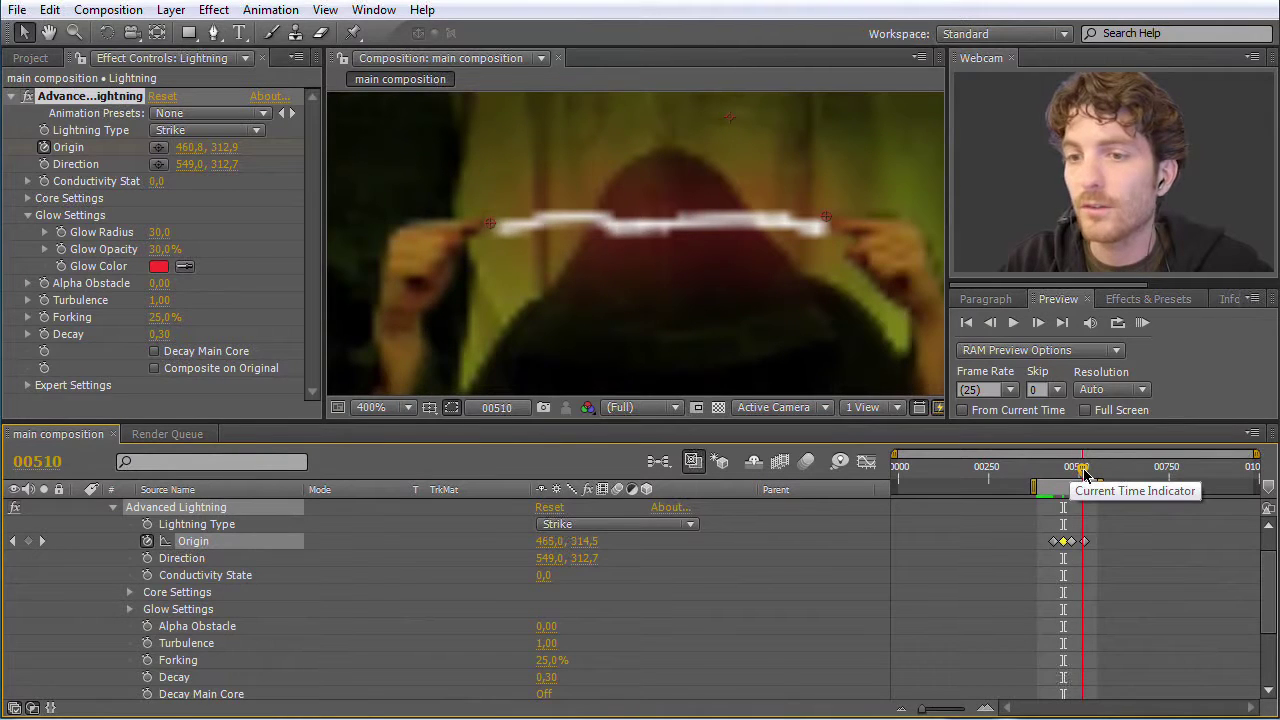
pyautogui.click(180, 558)
pyautogui.moveTo(826, 222); pyautogui.dragTo(822, 228)
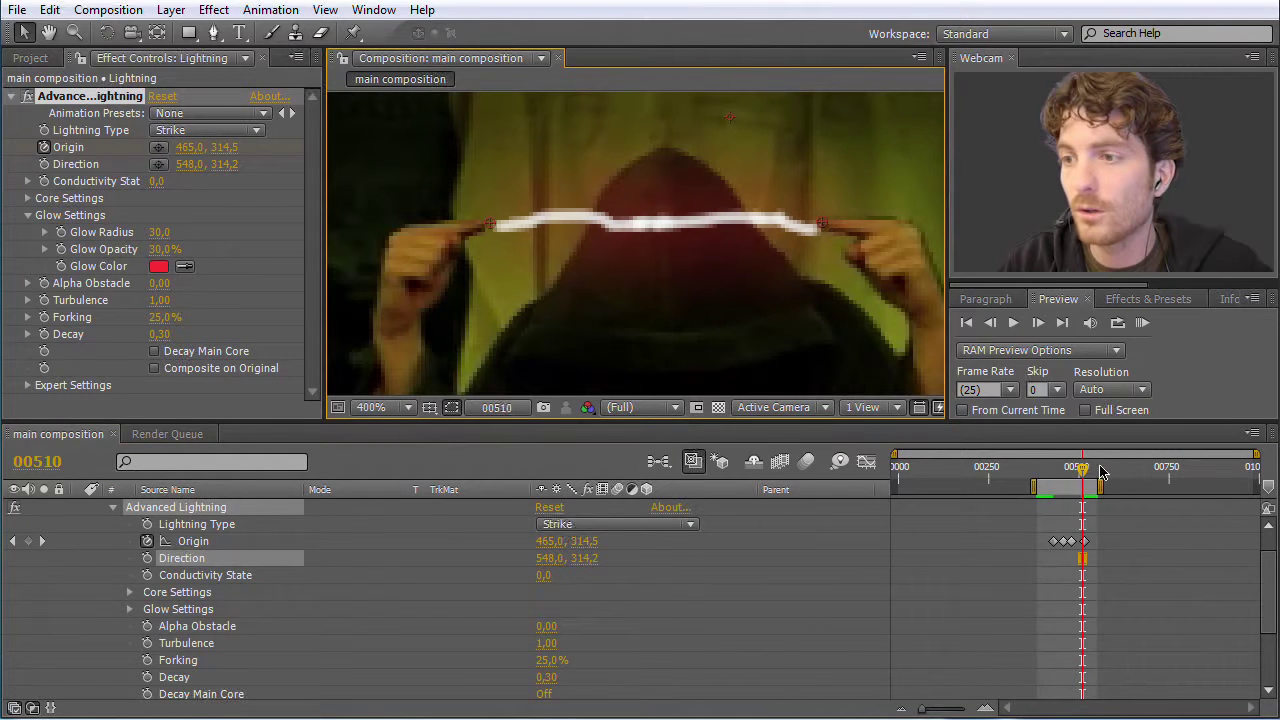
pyautogui.moveTo(1083, 472); pyautogui.dragTo(1087, 472)
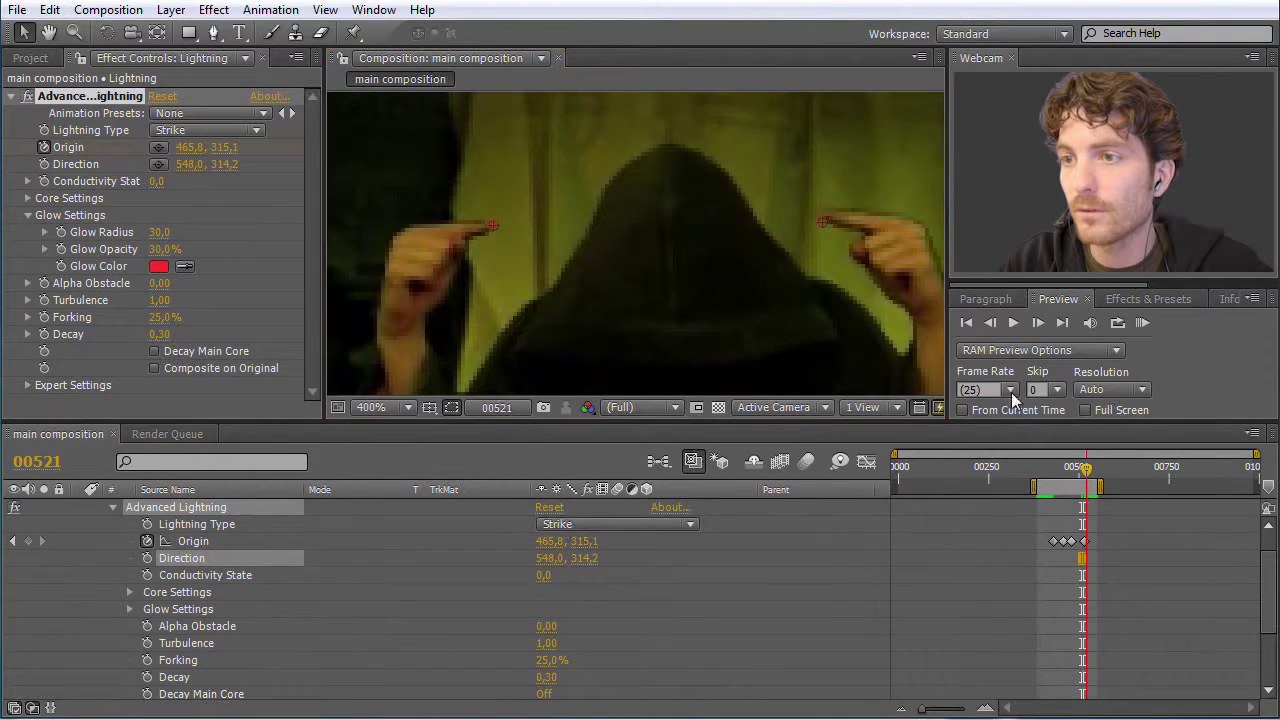
pyautogui.moveTo(822, 228); pyautogui.dragTo(825, 220)
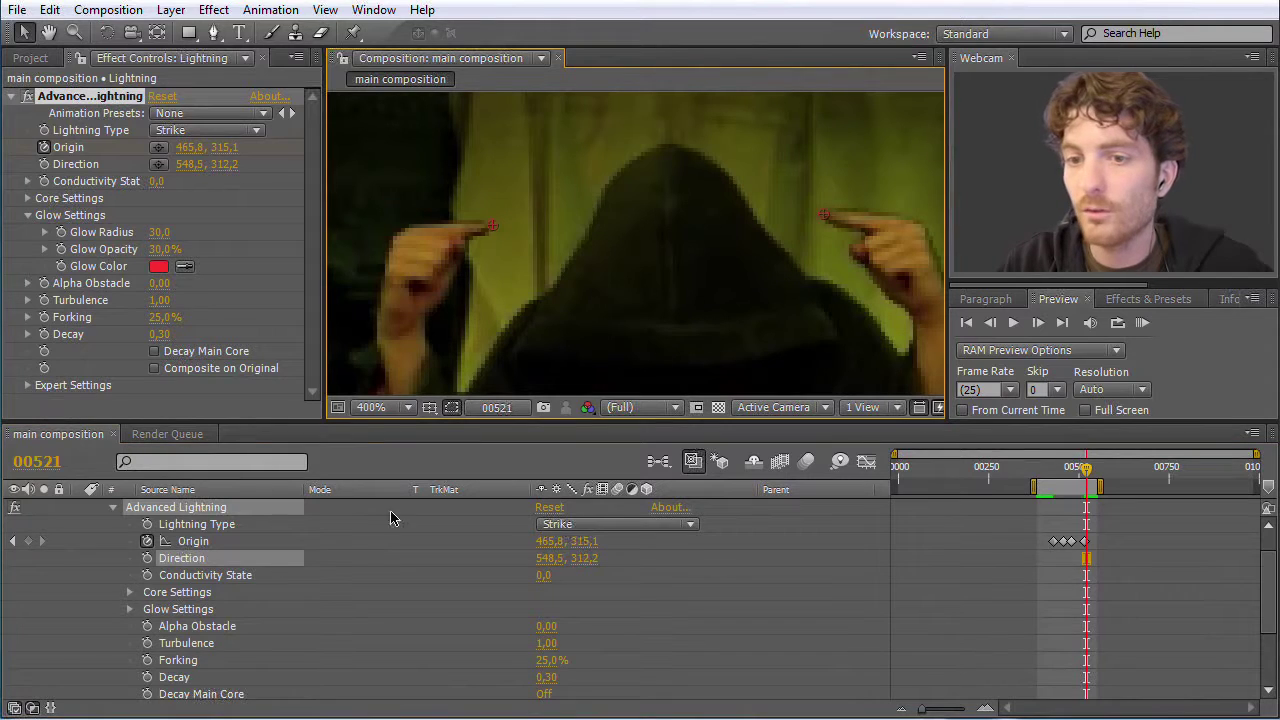
pyautogui.click(147, 558)
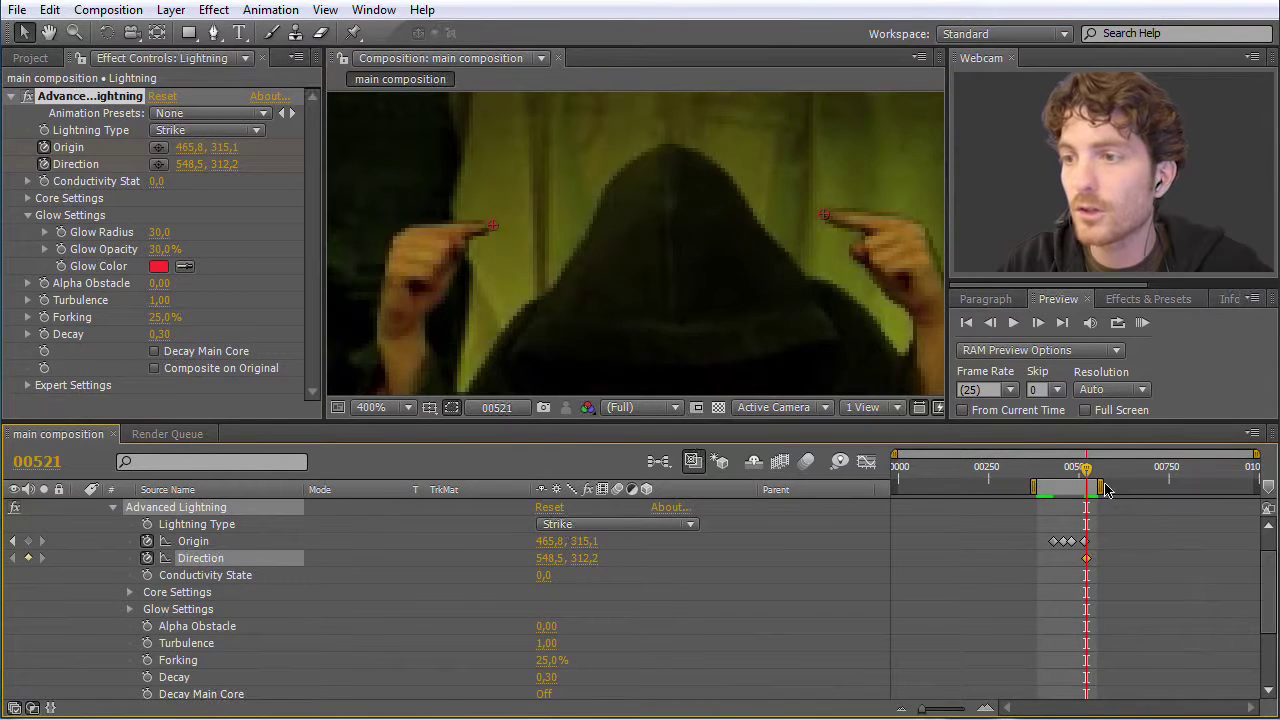
# Step: Keyframe Direction on the right fingertip at frame 499 (544.8, 313.7), frame 441 (546.8, 311.7) and frame 430 (544.5, 313.0)
pyautogui.moveTo(1088, 472); pyautogui.dragTo(1079, 470)
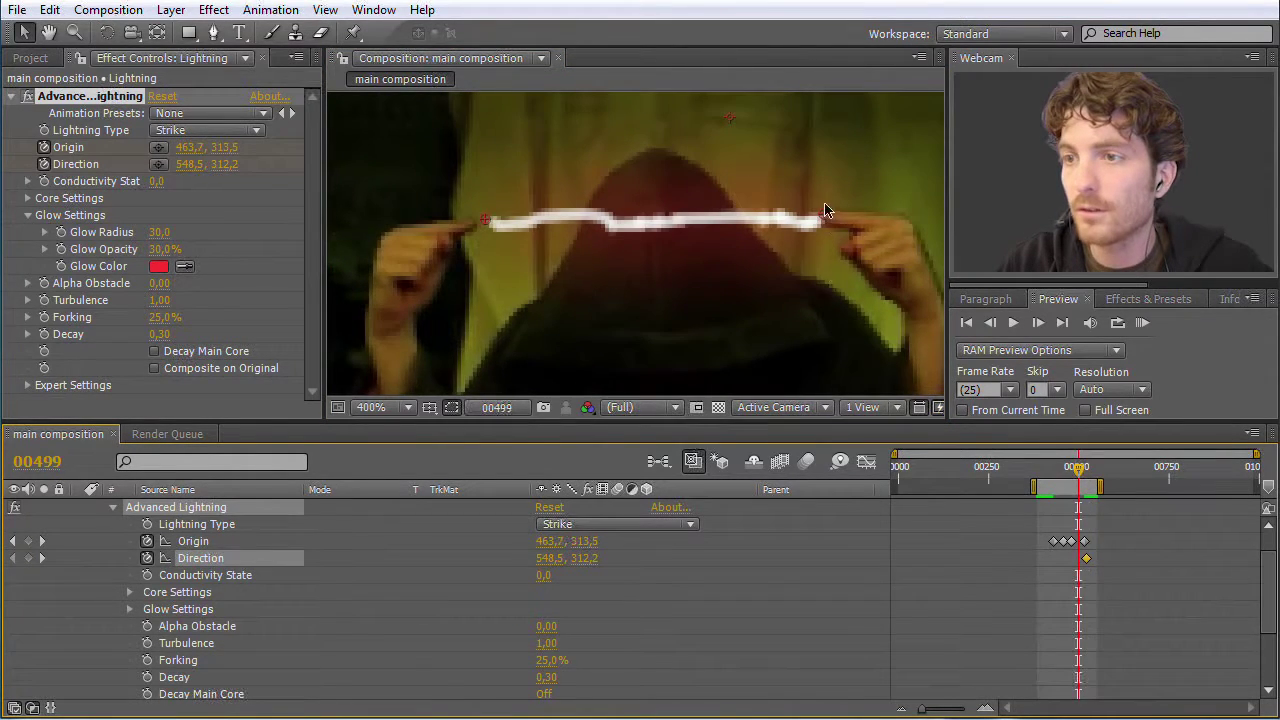
pyautogui.moveTo(822, 218); pyautogui.dragTo(807, 224)
pyautogui.moveTo(1082, 473); pyautogui.dragTo(1058, 471)
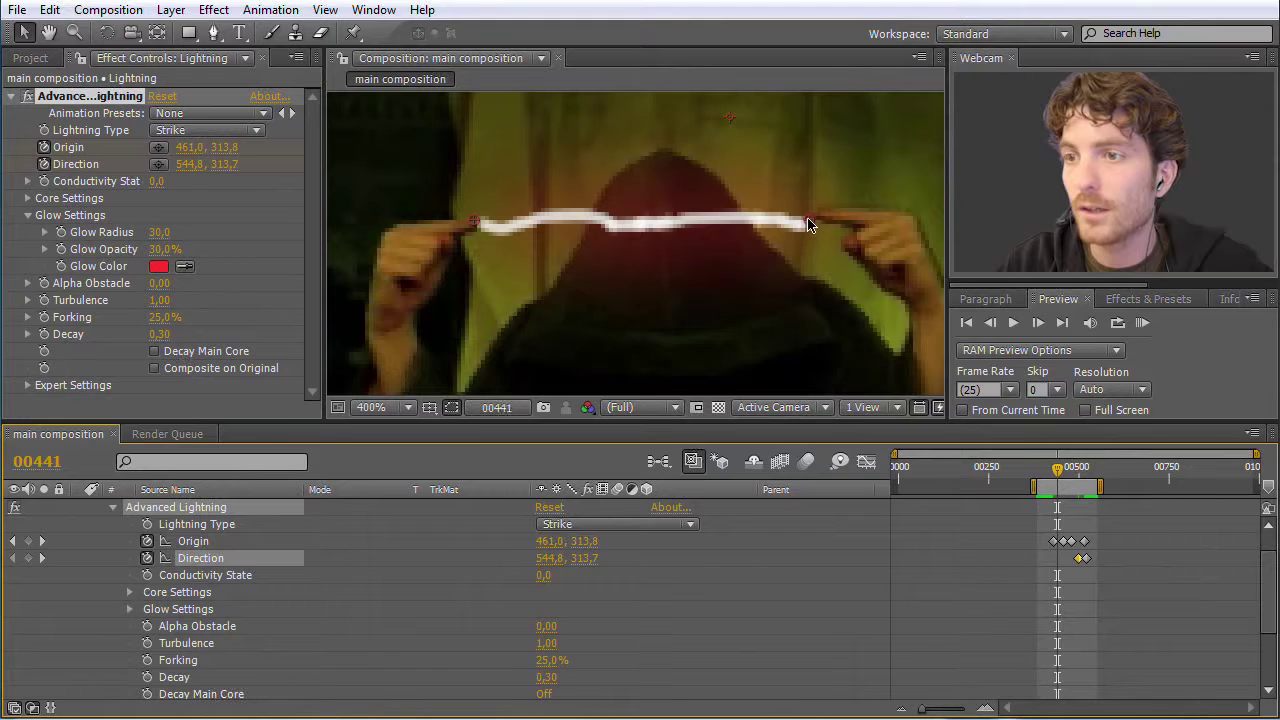
pyautogui.moveTo(808, 224); pyautogui.dragTo(817, 214)
pyautogui.moveTo(1060, 477); pyautogui.dragTo(1052, 476)
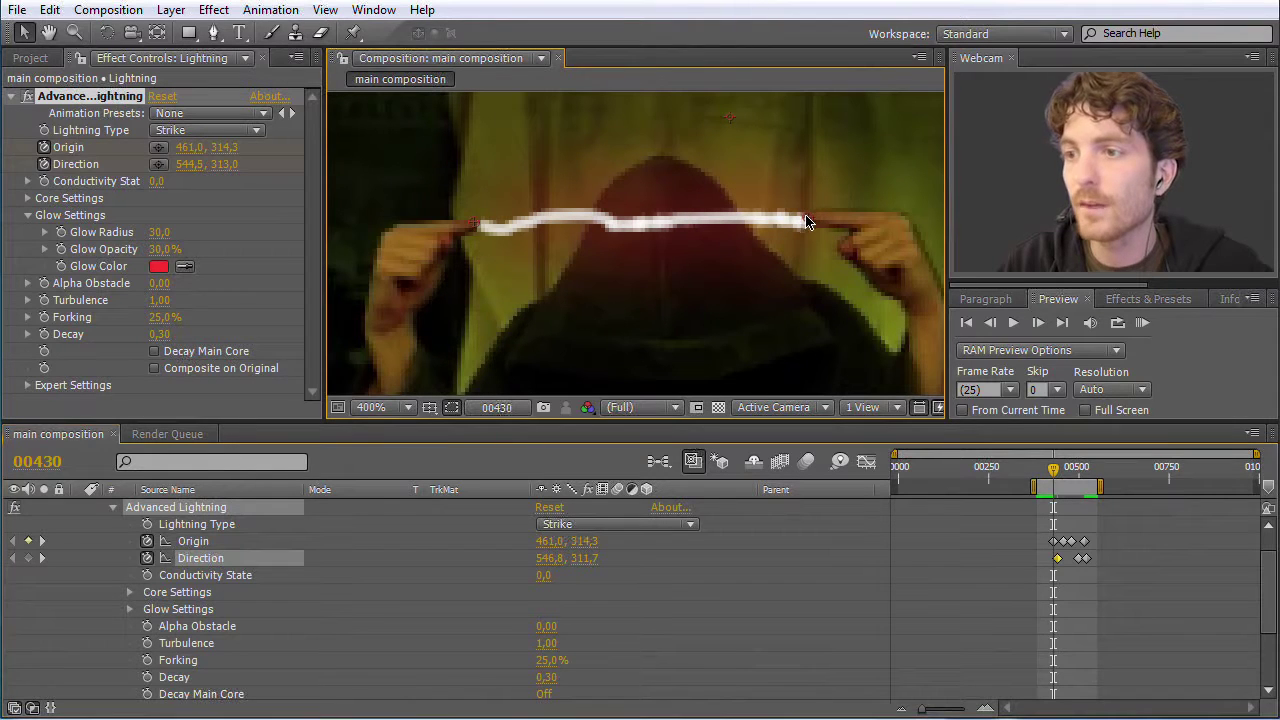
# Step: Play a RAM preview of the strike and scrub on to frame 477 to check that both ends follow the fingertips
pyautogui.click(1142, 325)
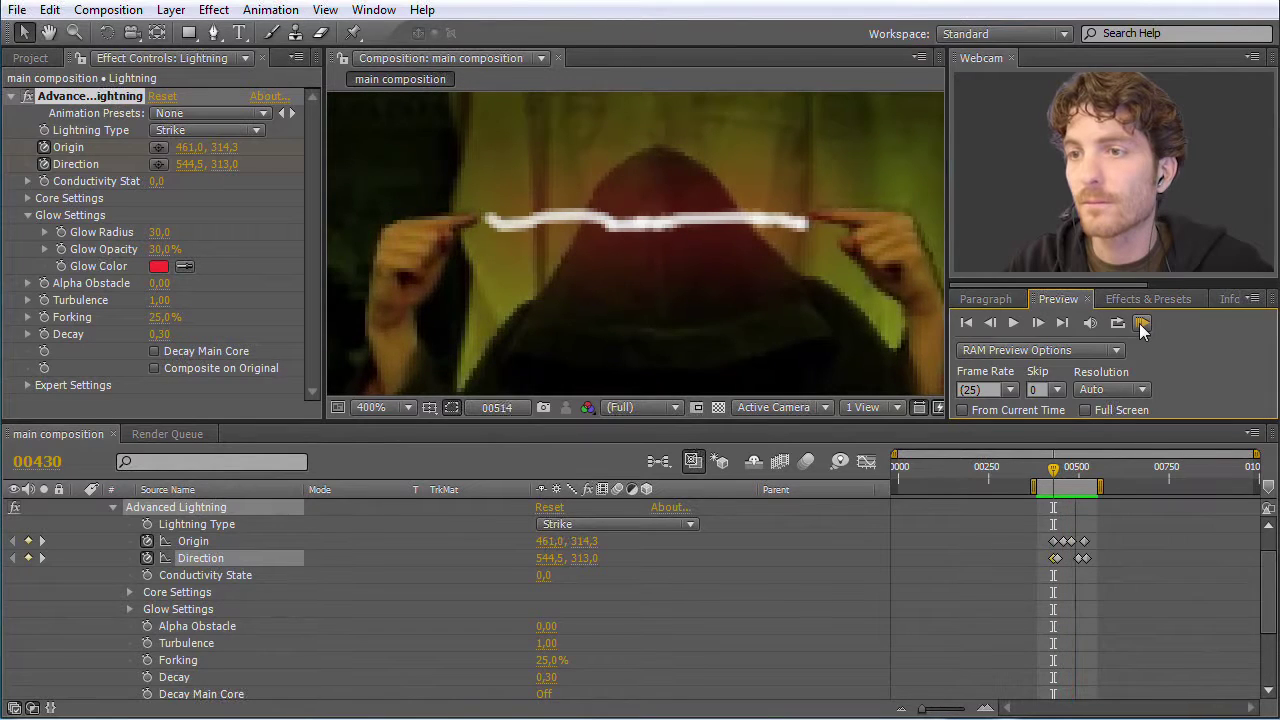
pyautogui.click(1055, 478)
pyautogui.moveTo(1055, 478); pyautogui.dragTo(1073, 477)
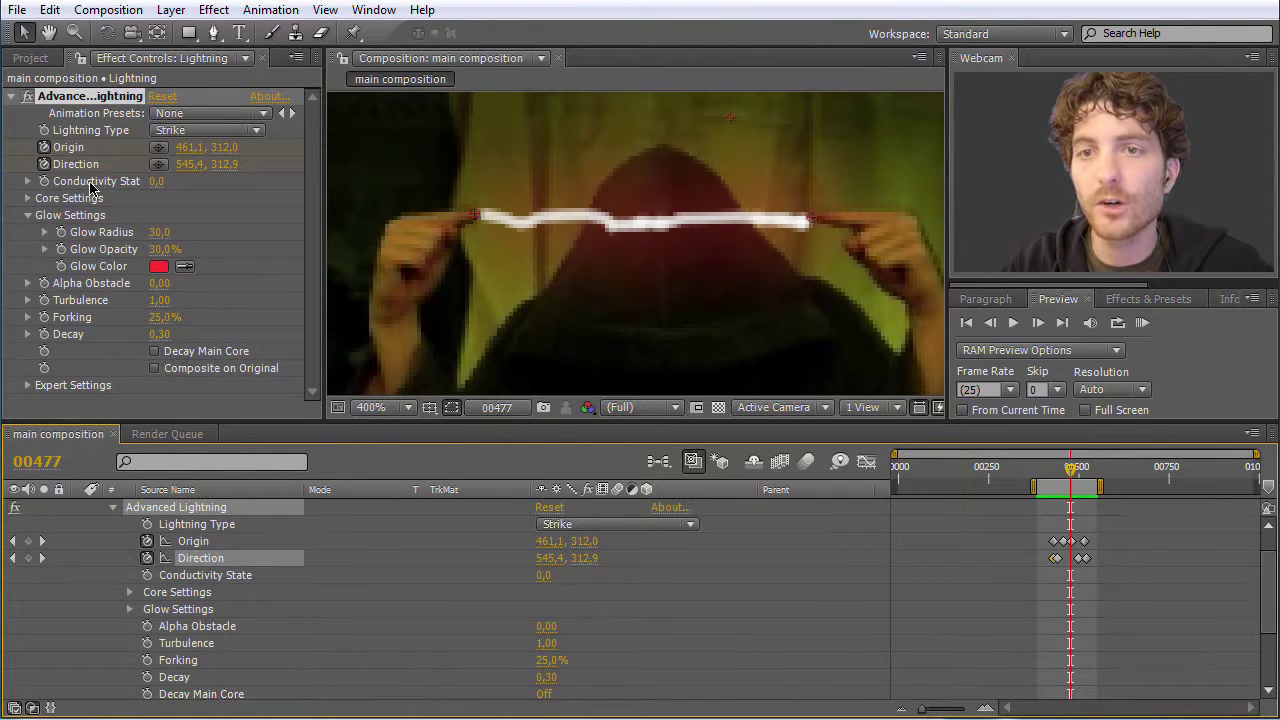
# Step: Try Conductivity State values of 4.8 and 9.4 at frame 477, and play a RAM preview of the strike
pyautogui.moveTo(157, 188); pyautogui.dragTo(218, 206)
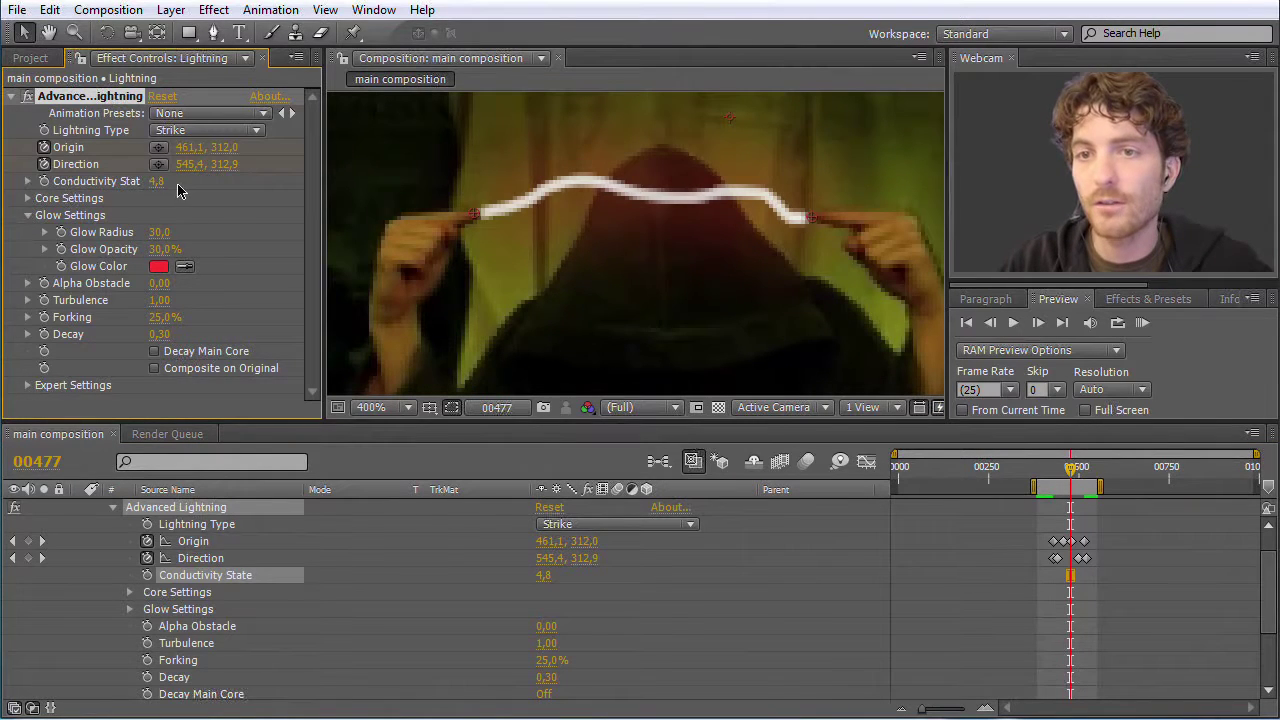
pyautogui.moveTo(156, 182); pyautogui.dragTo(335, 262)
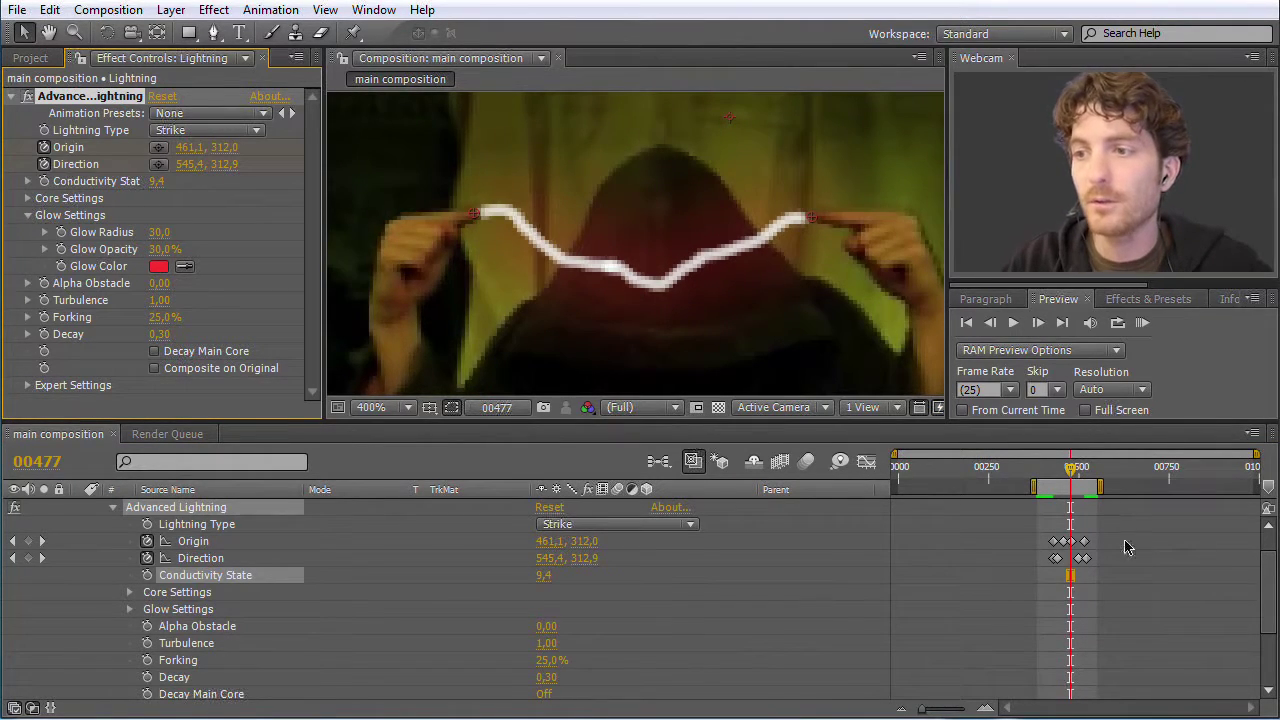
pyautogui.moveTo(1070, 468)
pyautogui.mouseDown()
pyautogui.moveTo(1040, 472)
pyautogui.moveTo(1078, 472)
pyautogui.mouseUp()
pyautogui.click(1142, 324)
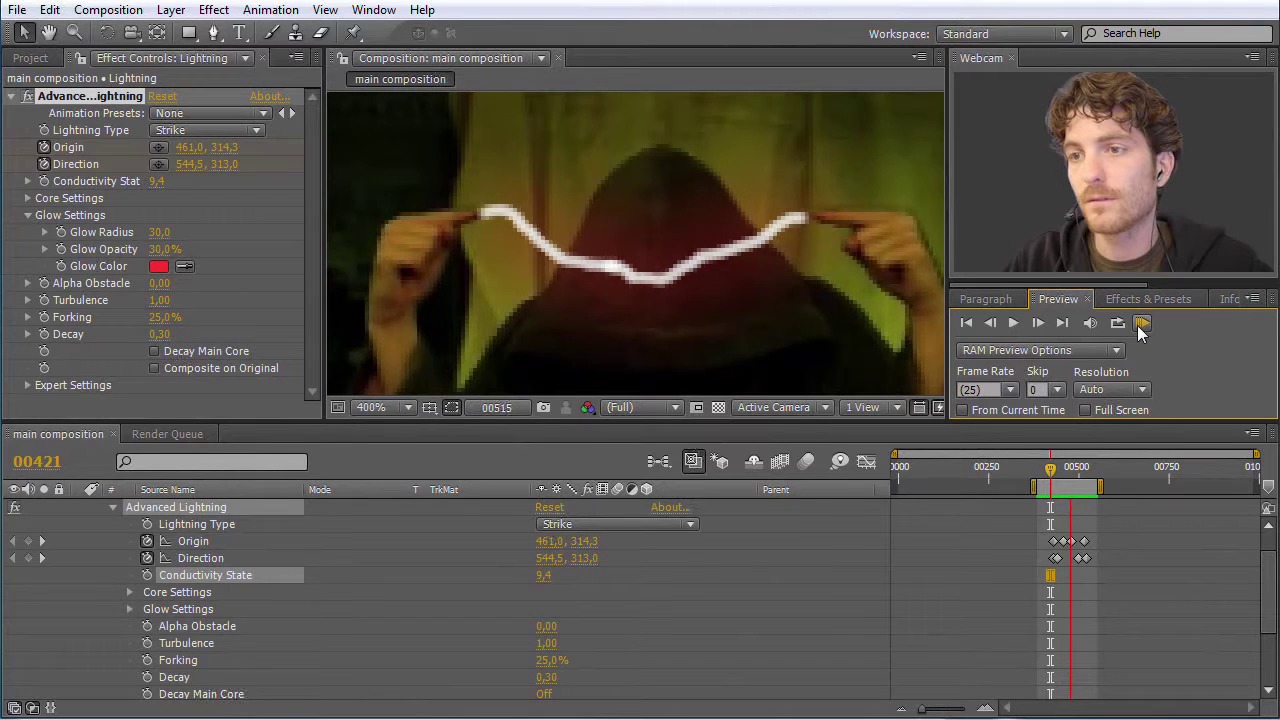
pyautogui.click(1140, 326)
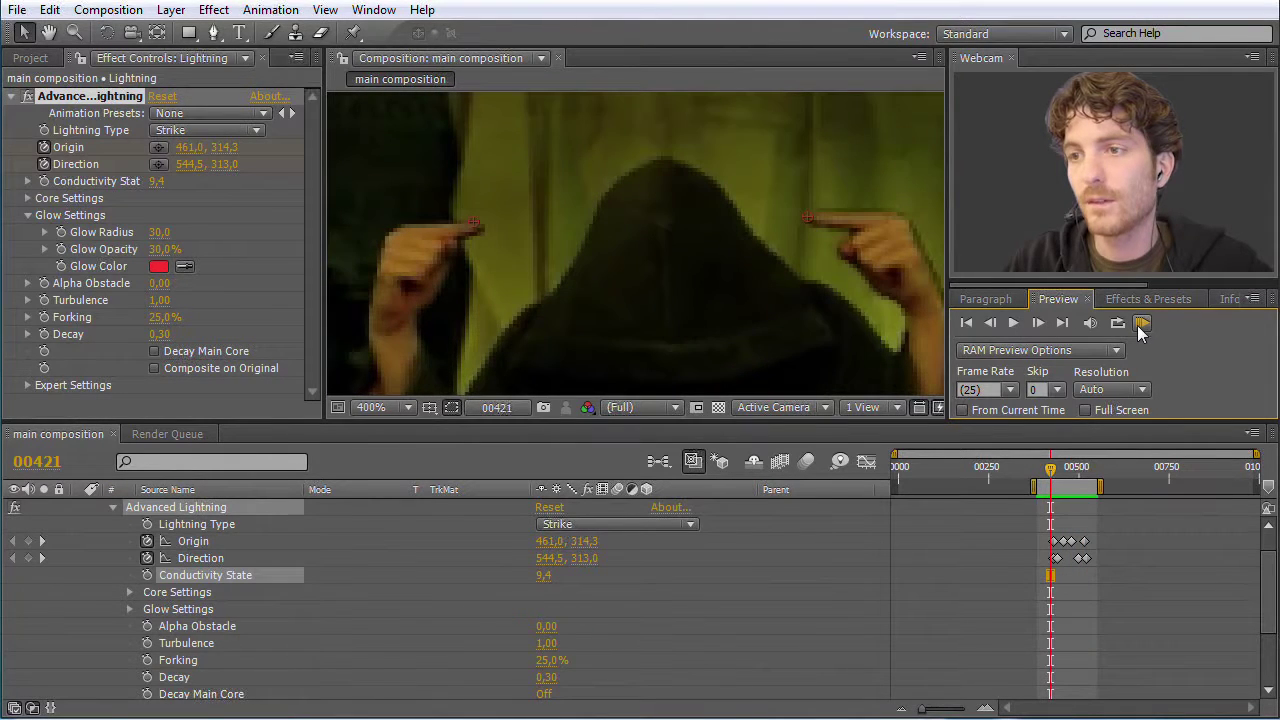
# Step: Try a Conductivity State of 7.1 at frame 452 to compare the shape of the lightning
pyautogui.click(1058, 469)
pyautogui.moveTo(1058, 470); pyautogui.dragTo(1062, 469)
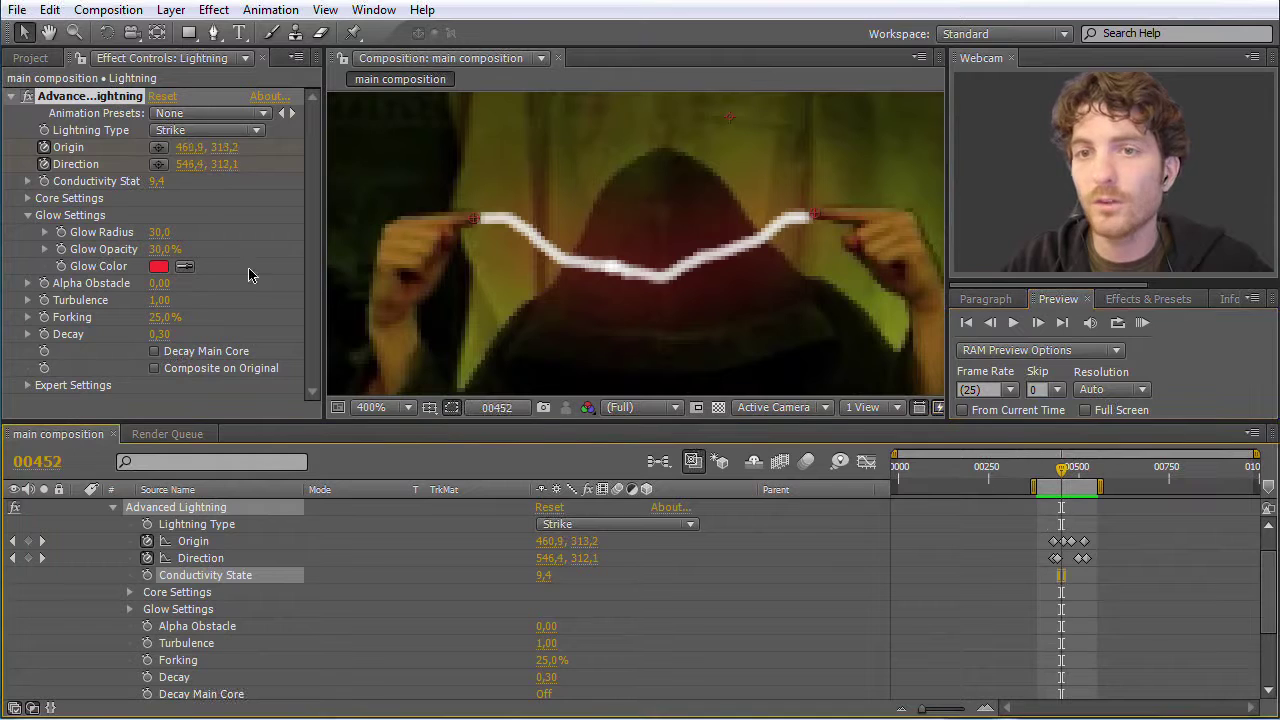
pyautogui.click(156, 182)
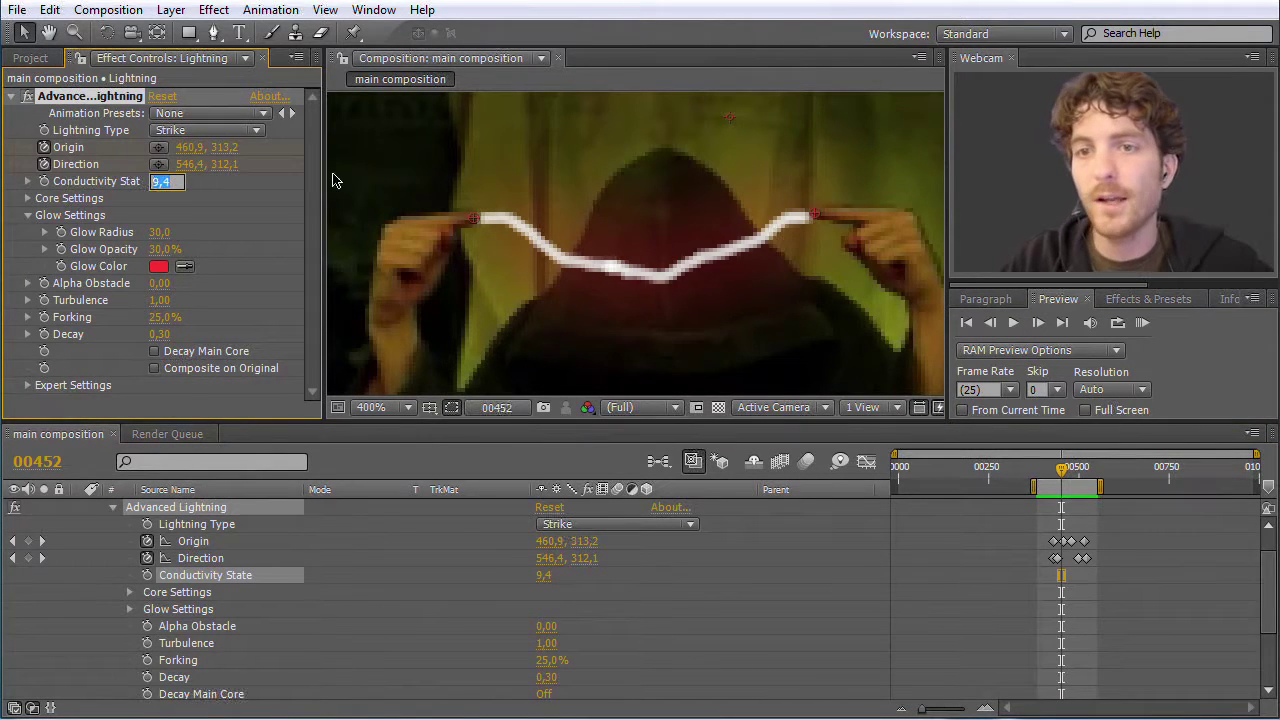
pyautogui.press('Return')
pyautogui.moveTo(155, 183); pyautogui.dragTo(126, 185)
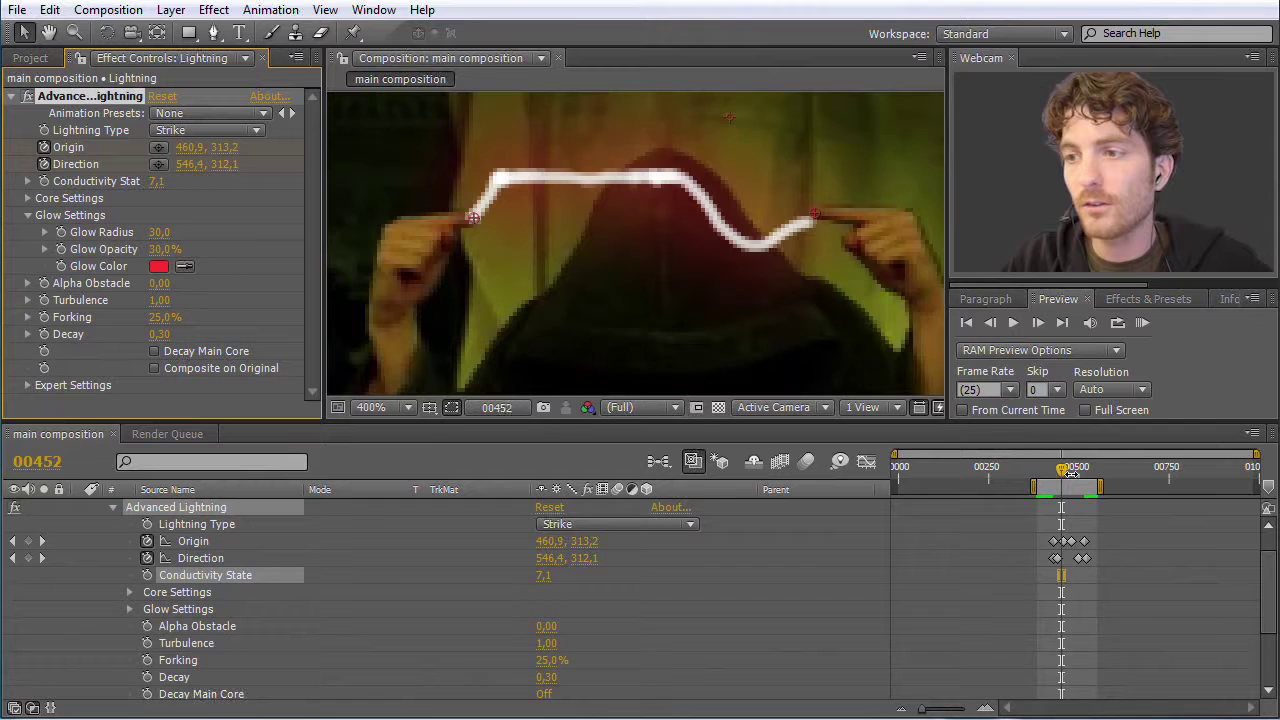
# Step: Set Conductivity State to 0 at frame 388, before the strike begins, and start keyframing it there
pyautogui.moveTo(1062, 476); pyautogui.dragTo(1040, 478)
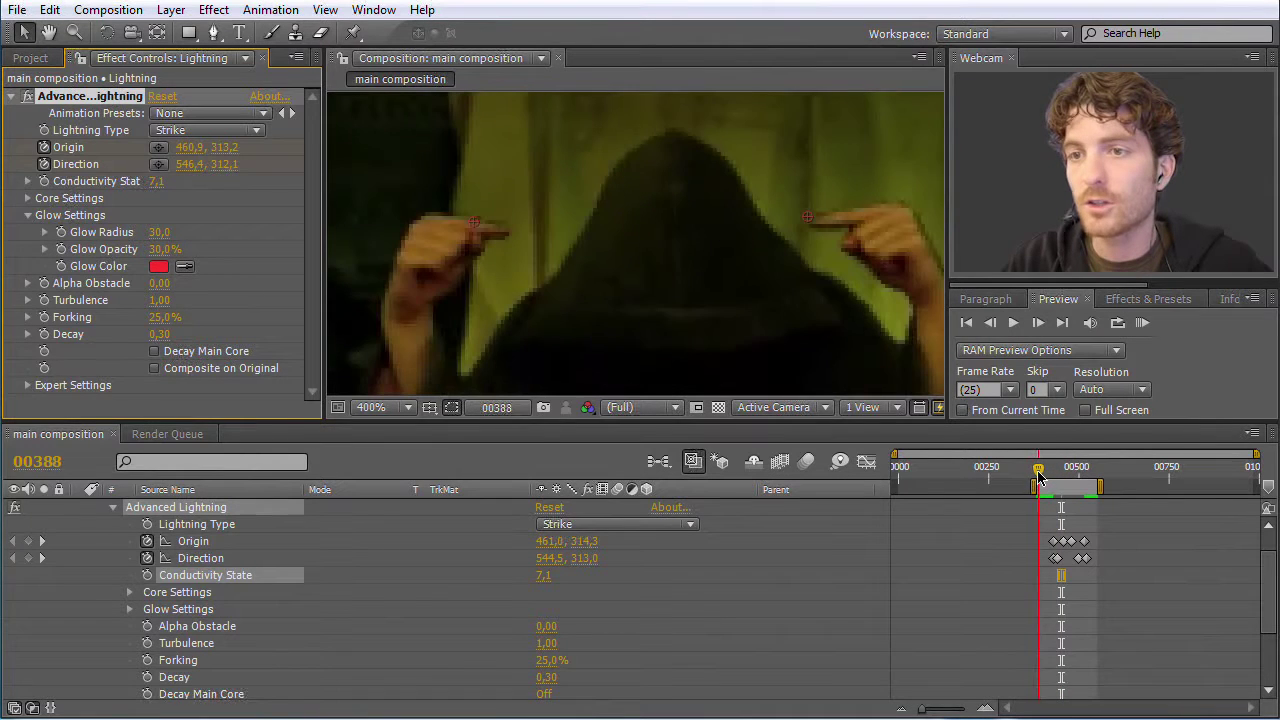
pyautogui.click(158, 186)
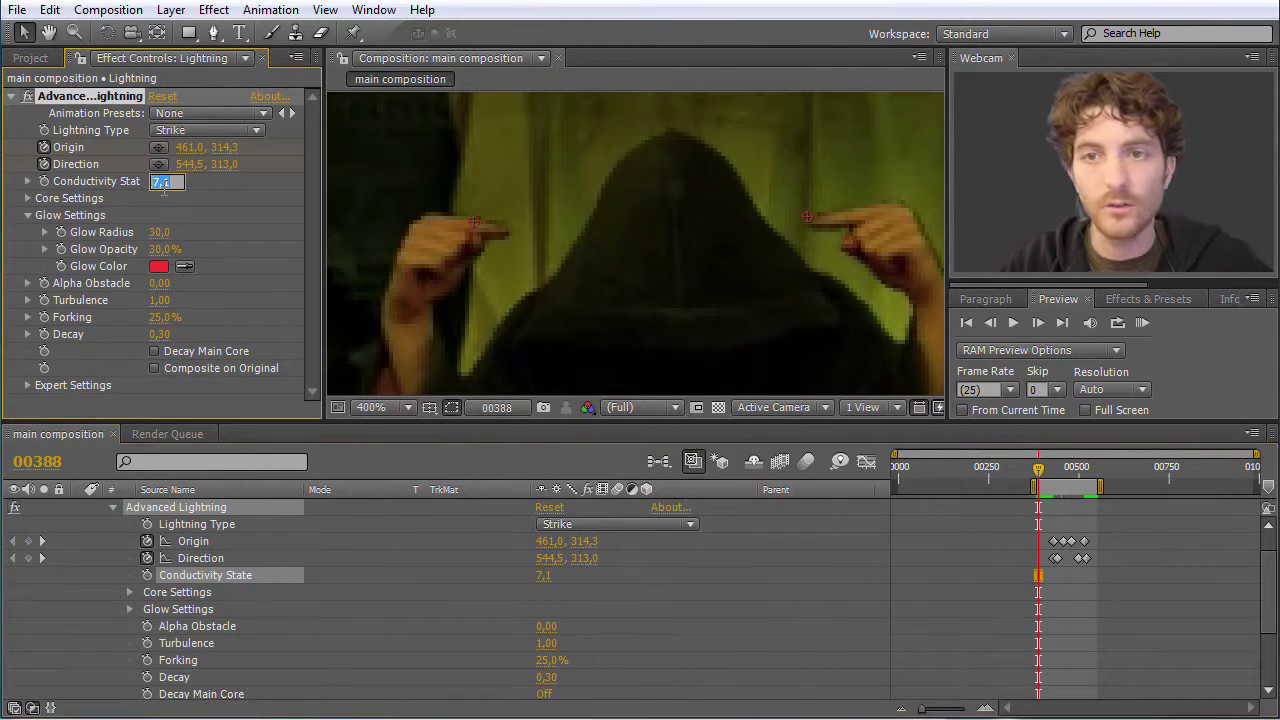
pyautogui.write('0')
pyautogui.press('Return')
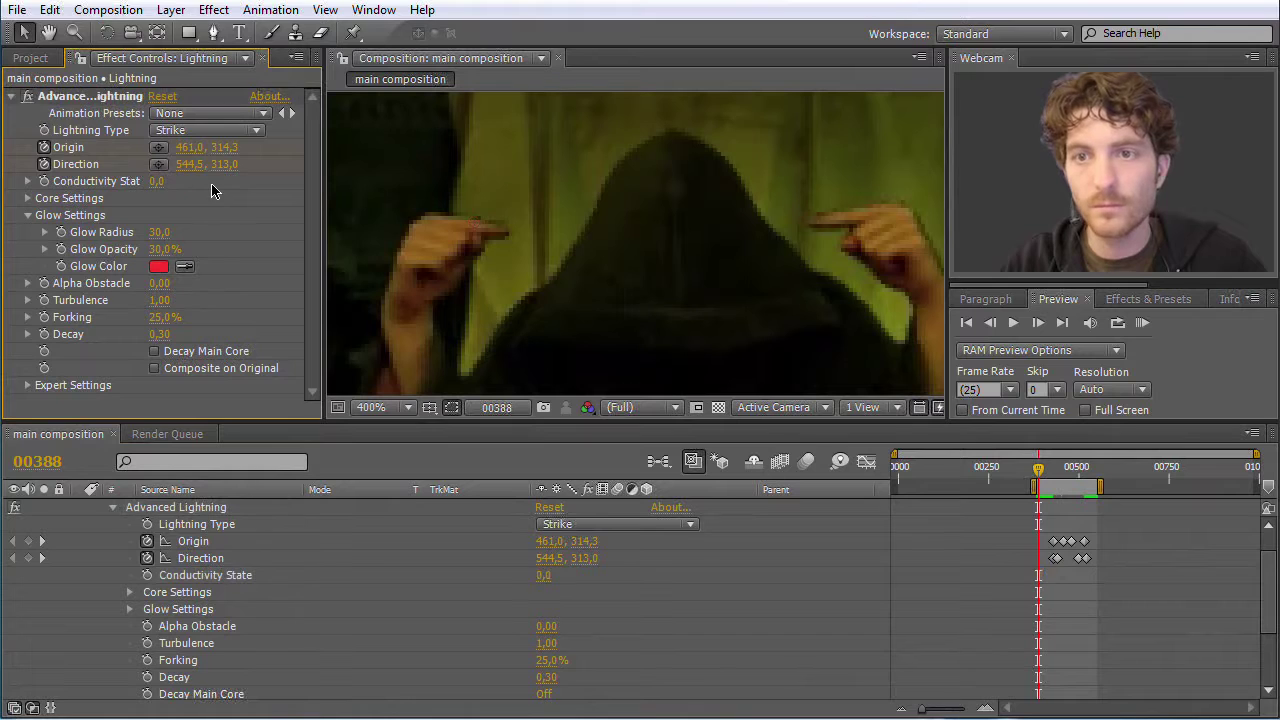
pyautogui.click(147, 576)
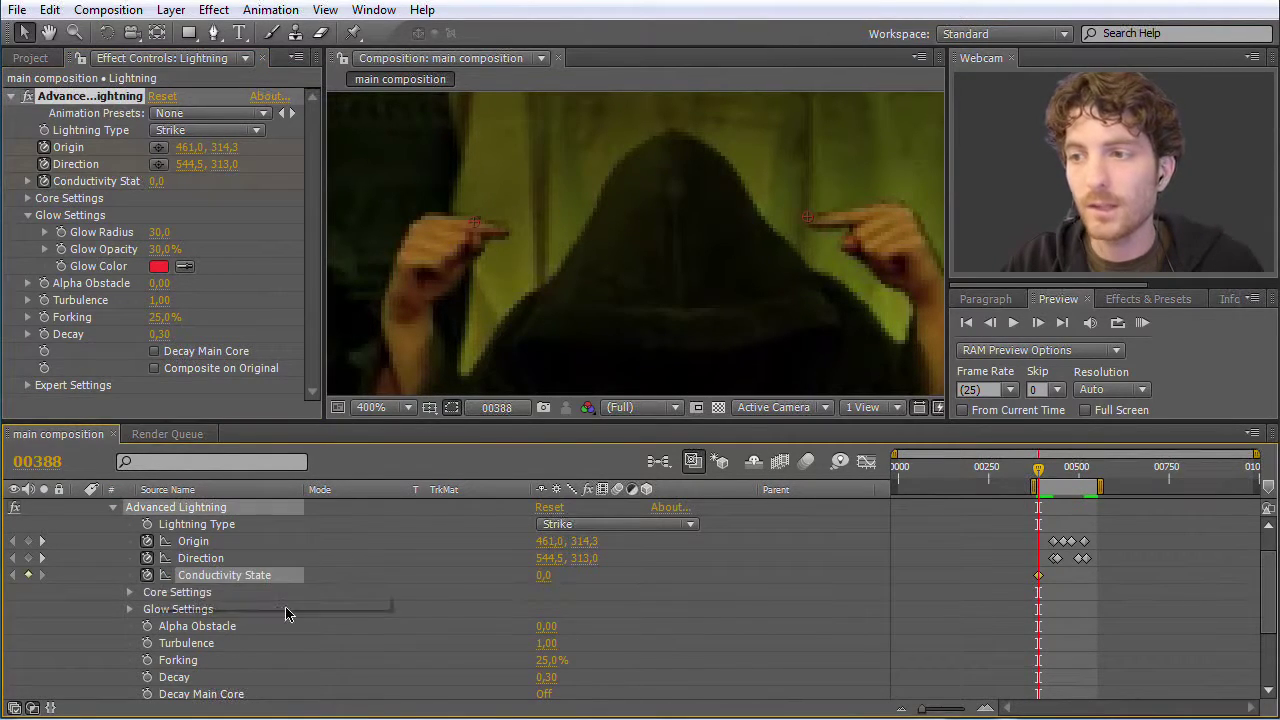
# Step: Add a Conductivity State keyframe with the value 100 at frame 516, near the end of the strike
pyautogui.moveTo(1040, 475)
pyautogui.mouseDown()
pyautogui.moveTo(1093, 480)
pyautogui.moveTo(1040, 478)
pyautogui.mouseUp()
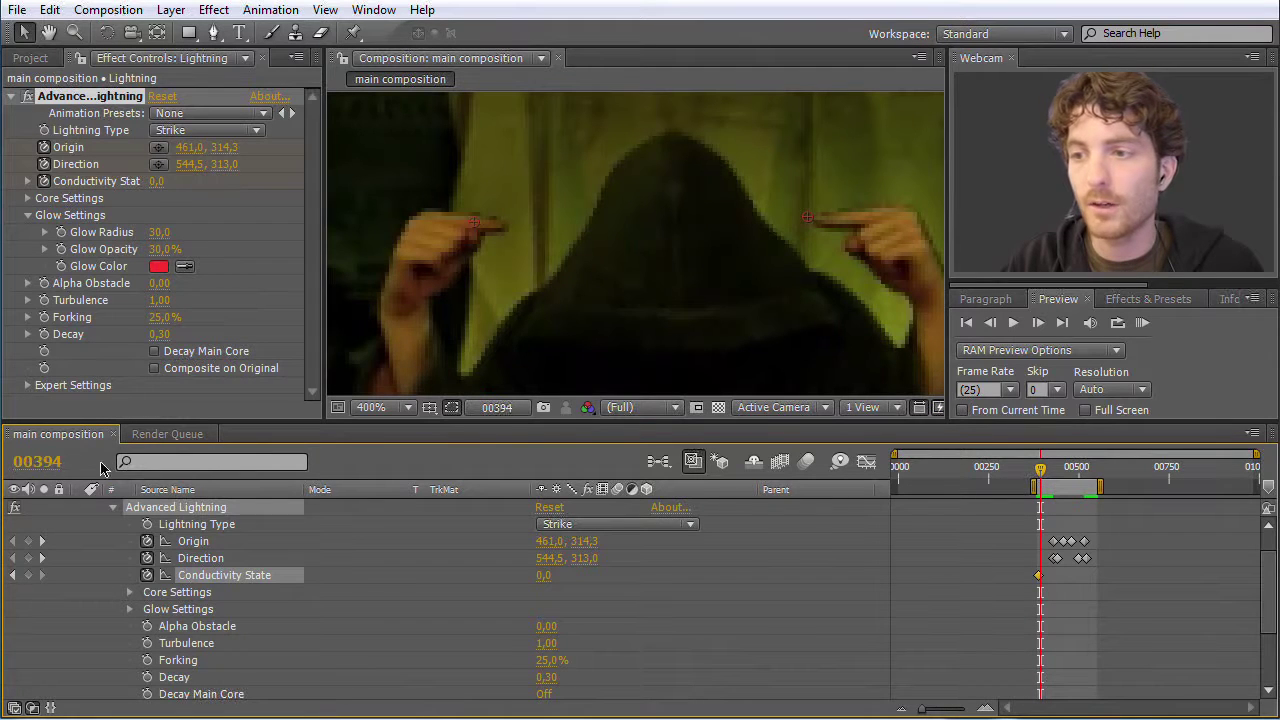
pyautogui.moveTo(1043, 481); pyautogui.dragTo(1087, 481)
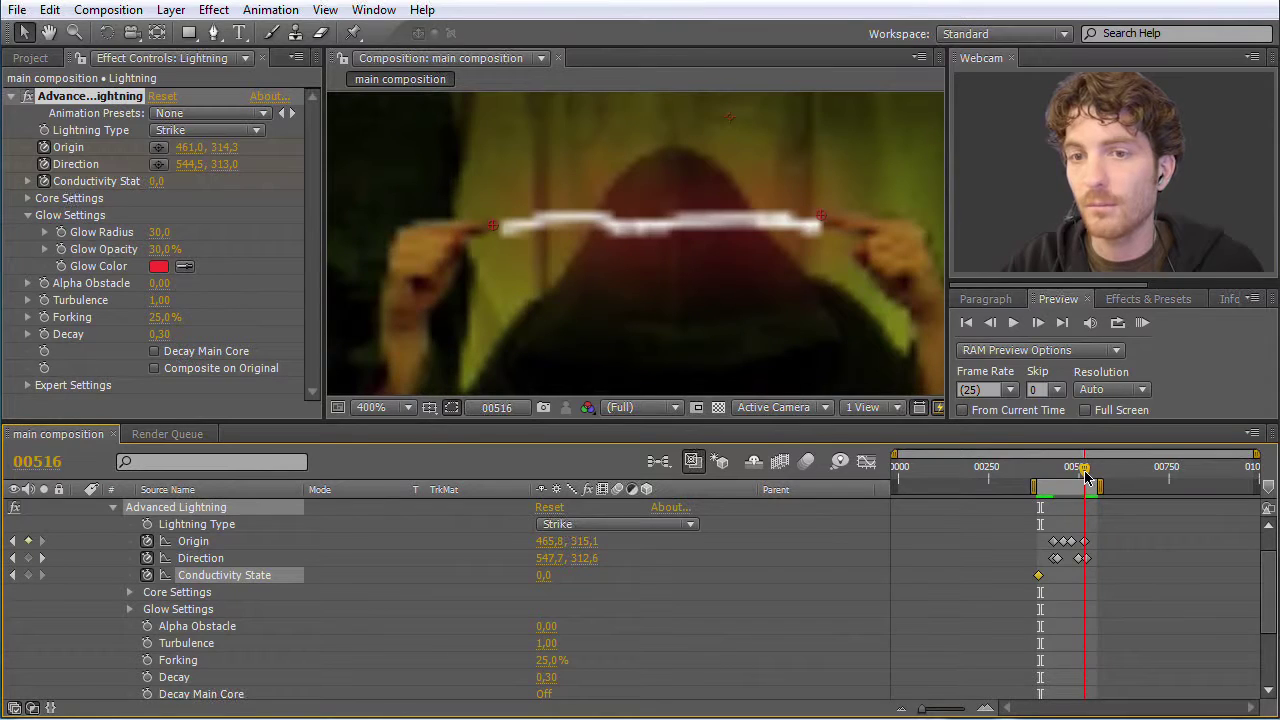
pyautogui.moveTo(153, 187); pyautogui.dragTo(160, 186)
pyautogui.click(160, 184)
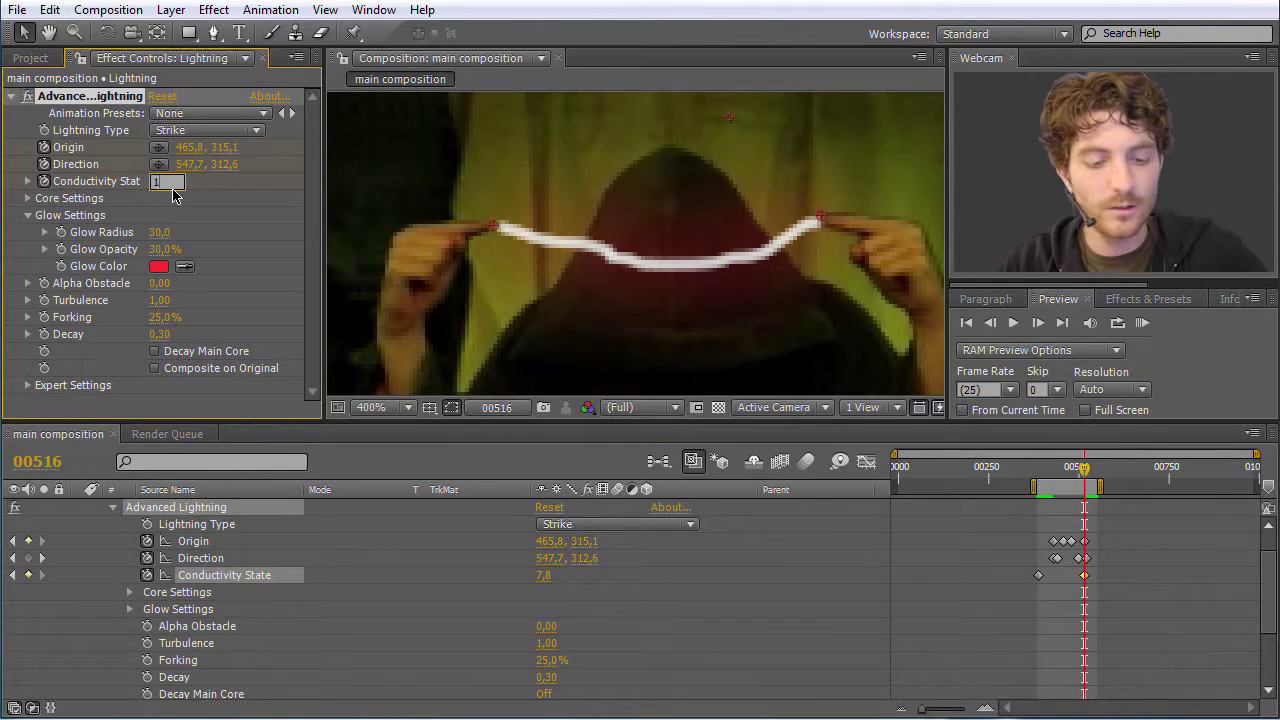
pyautogui.press('Return')
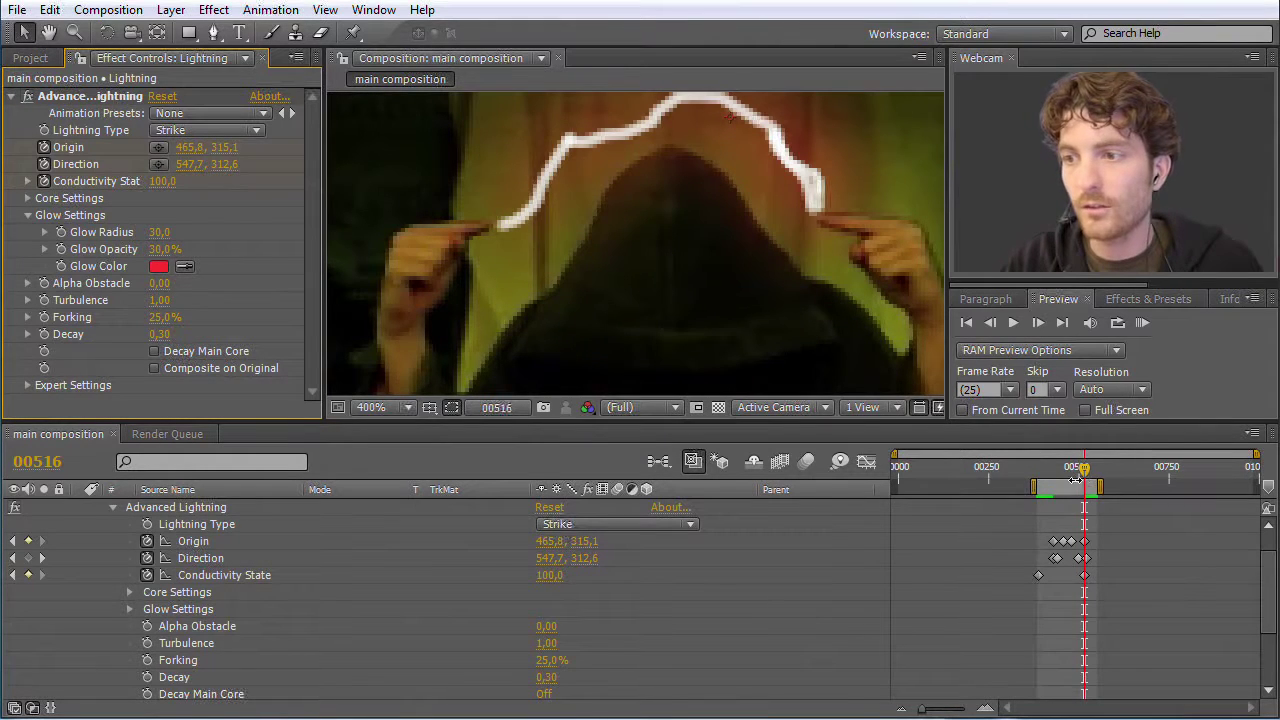
# Step: Scrub through the strike and play a RAM preview to check the animated Conductivity State
pyautogui.moveTo(1087, 473); pyautogui.dragTo(1008, 476)
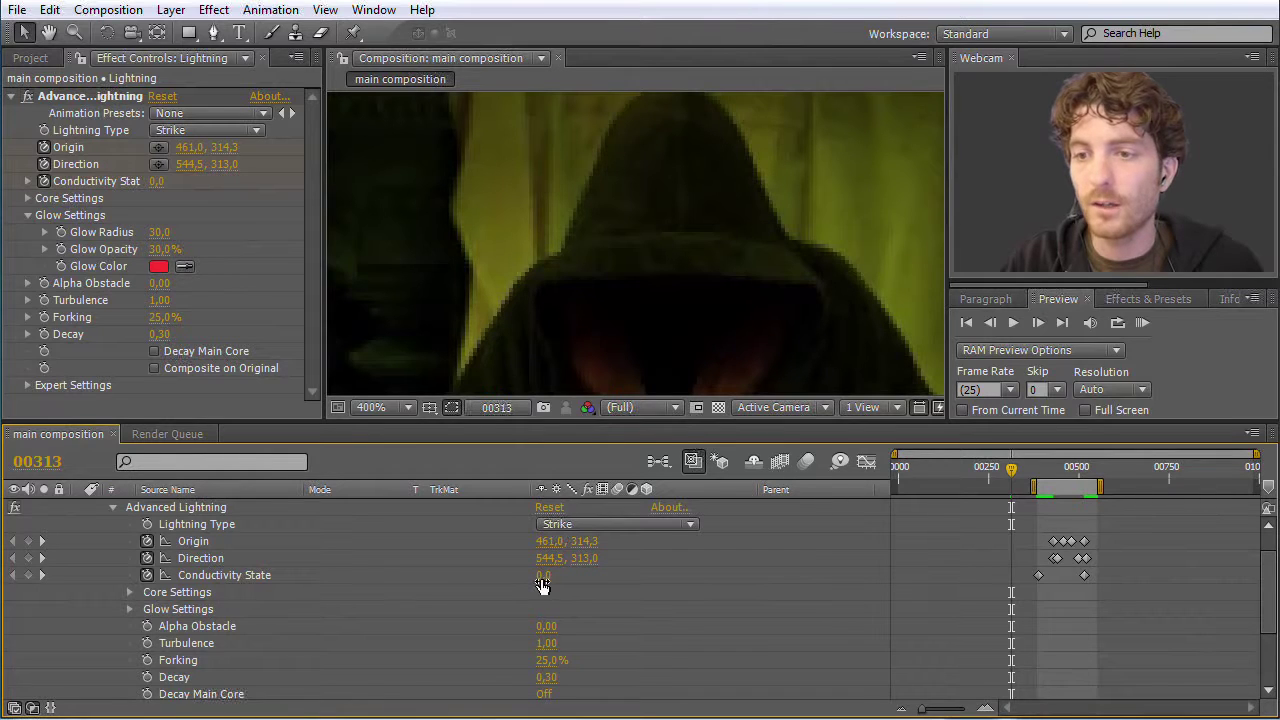
pyautogui.moveTo(1013, 470); pyautogui.dragTo(1064, 477)
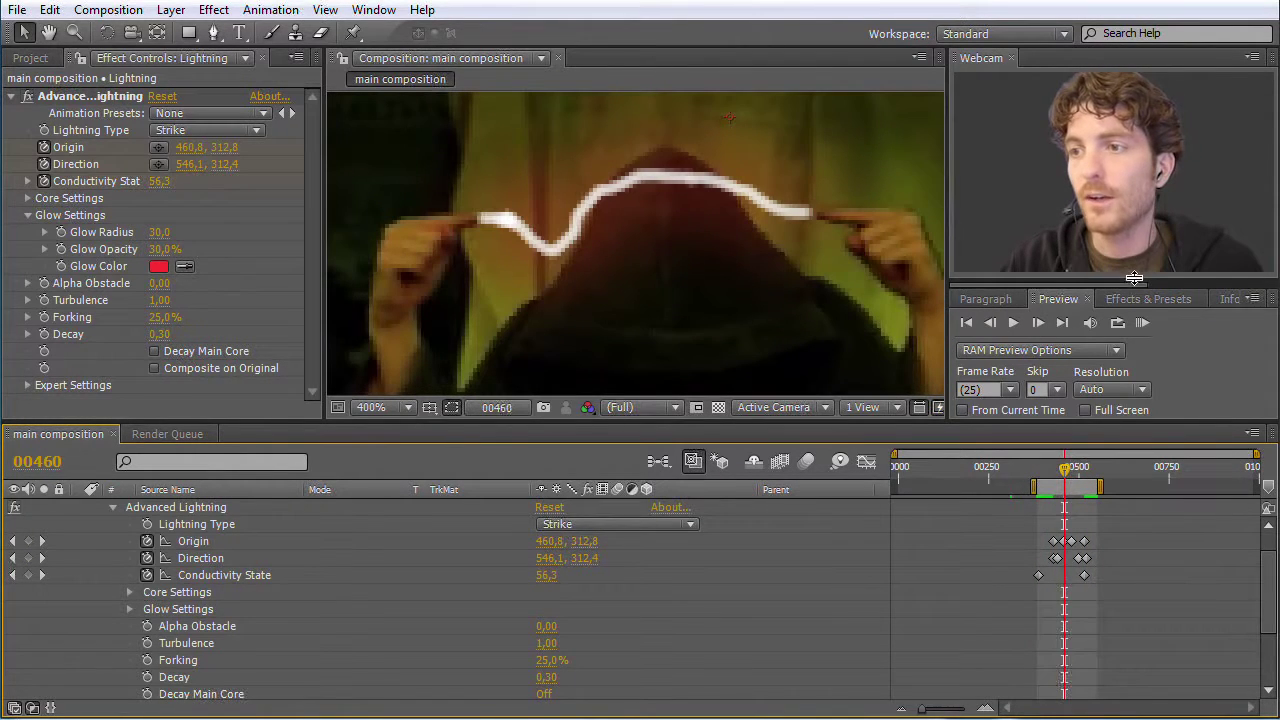
pyautogui.click(1142, 322)
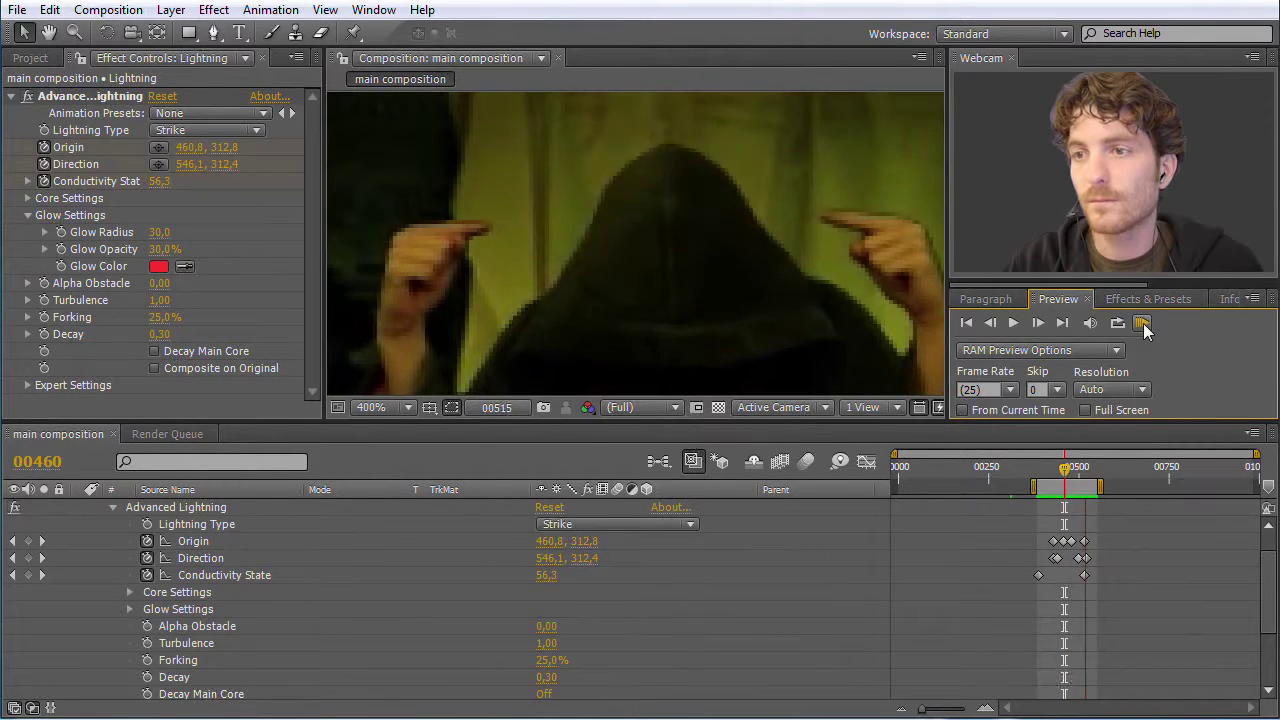
pyautogui.click(633, 307)
# Step: Go to frame 773, where the guru raises one finger, frame him at 100% zoom, and collapse the Lightning layer's effect properties
pyautogui.scroll(-5, 633, 307)
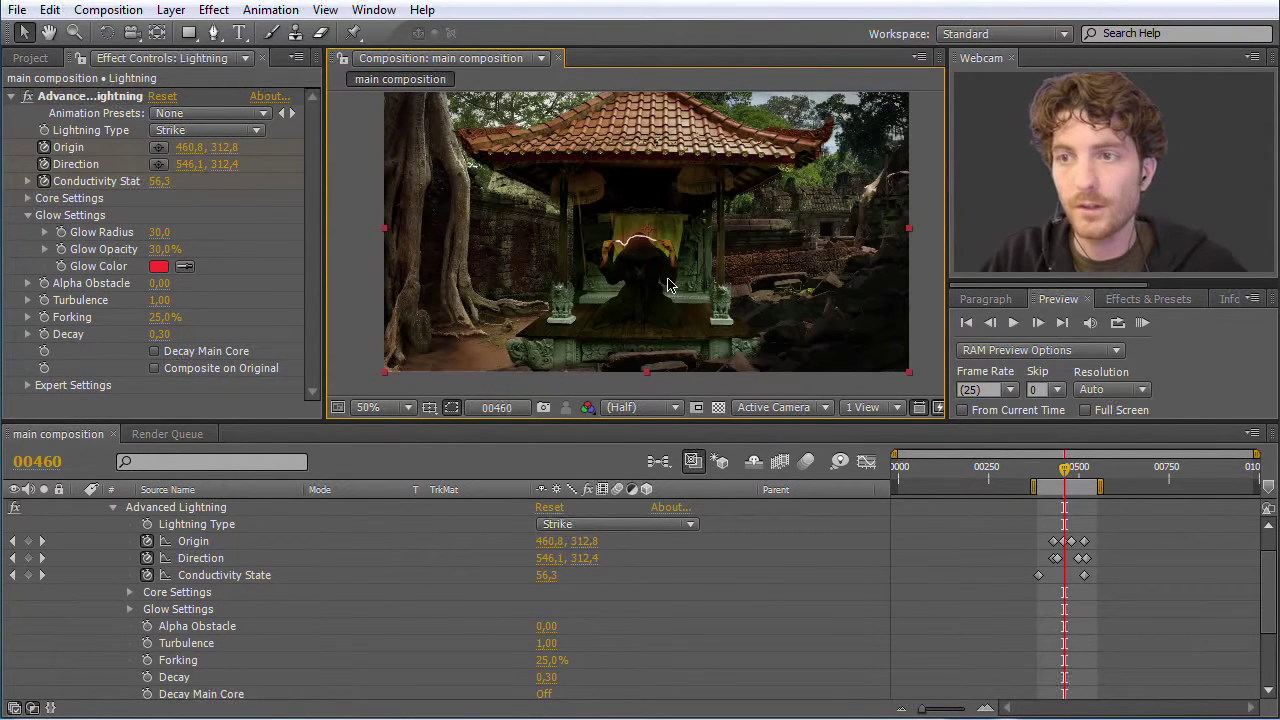
pyautogui.moveTo(715, 346); pyautogui.dragTo(758, 344)
pyautogui.moveTo(1066, 470); pyautogui.dragTo(1177, 470)
pyautogui.scroll(2, 640, 281)
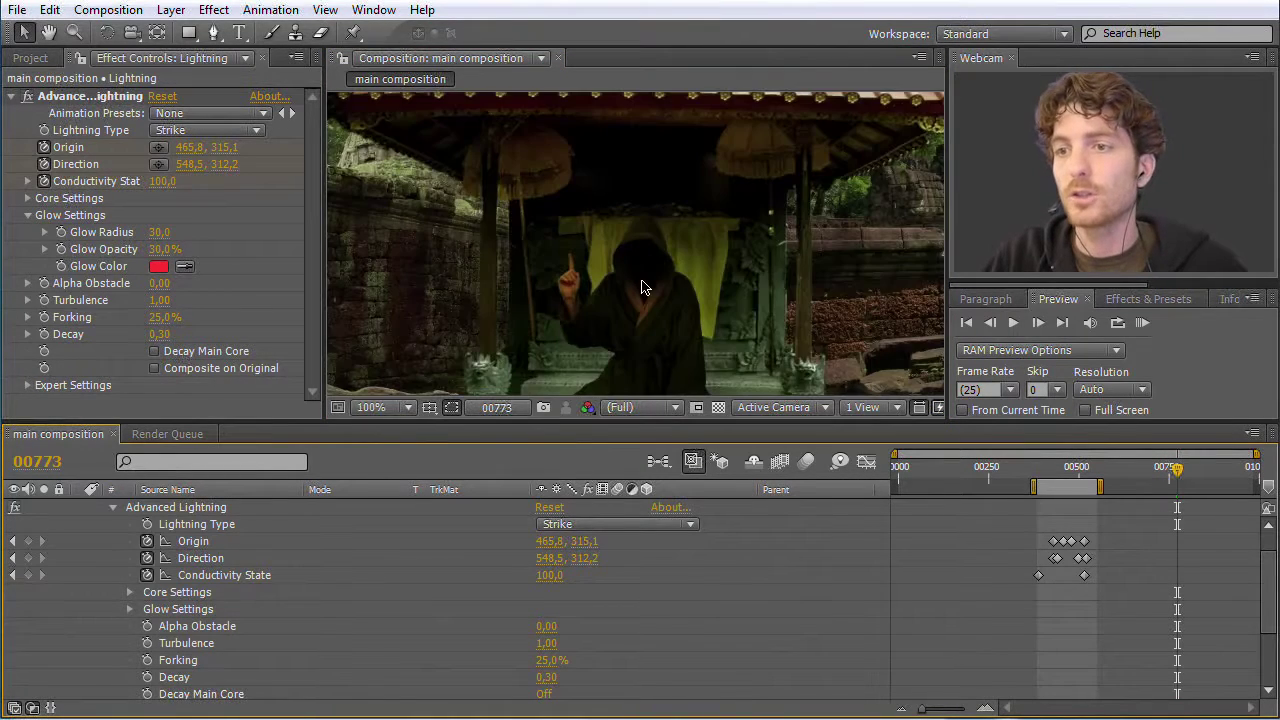
pyautogui.moveTo(640, 313); pyautogui.dragTo(637, 277)
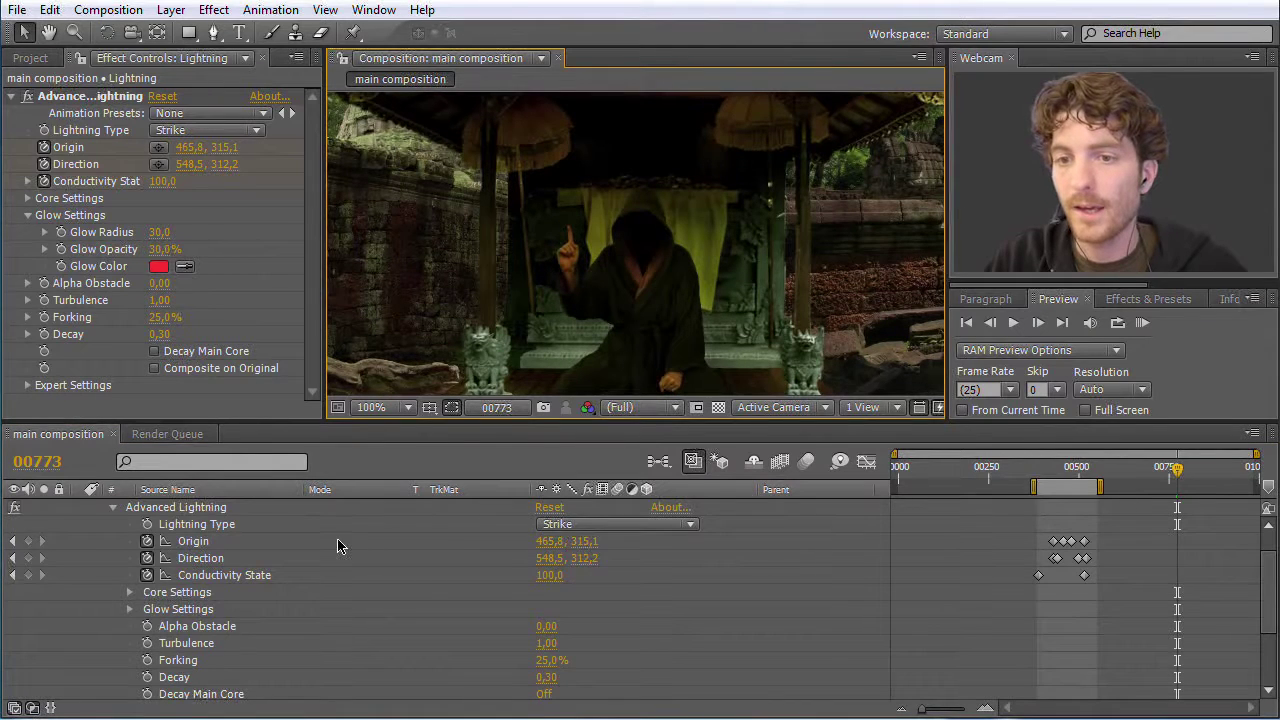
pyautogui.scroll(2, 337, 545)
pyautogui.click(96, 525)
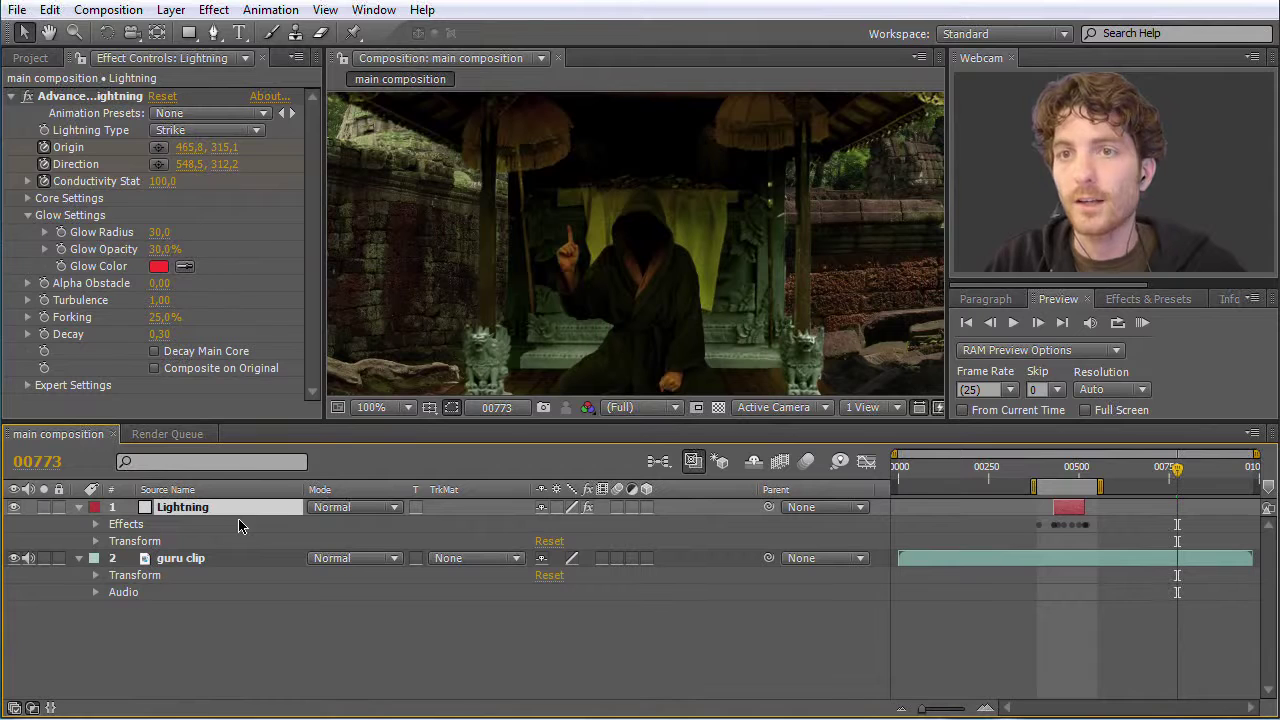
pyautogui.click(170, 10)
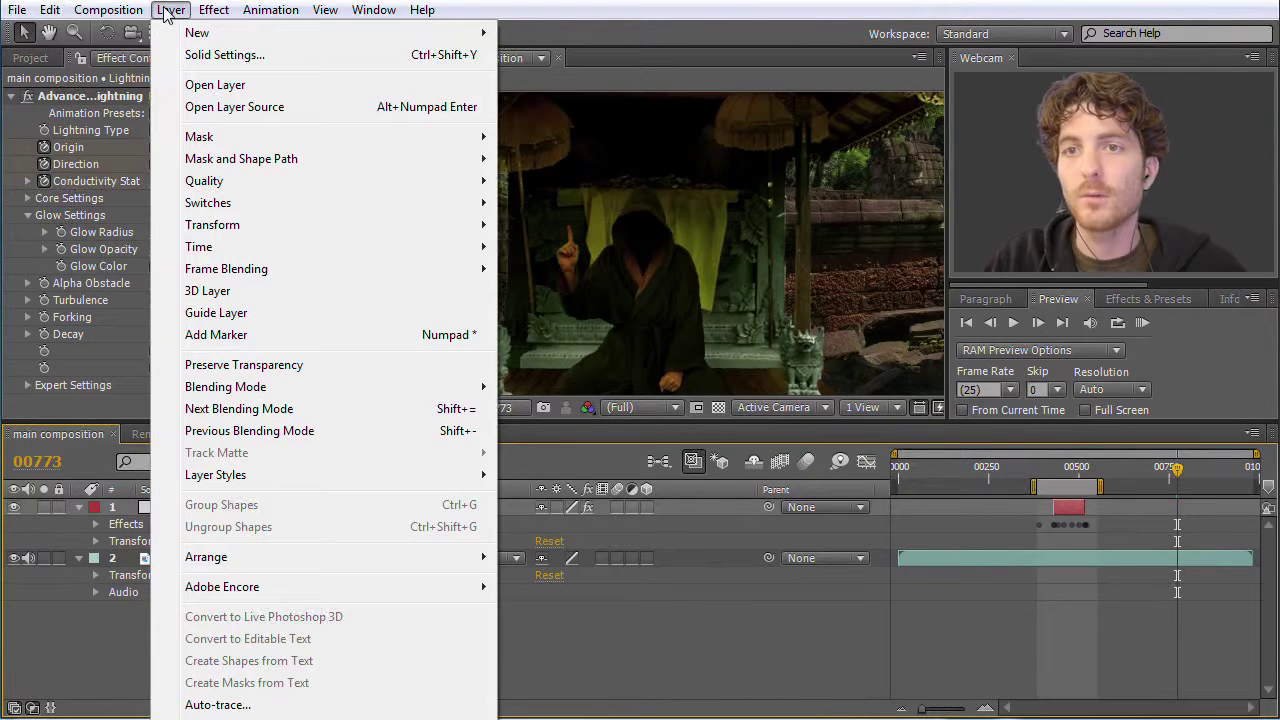
pyautogui.moveTo(200, 33)
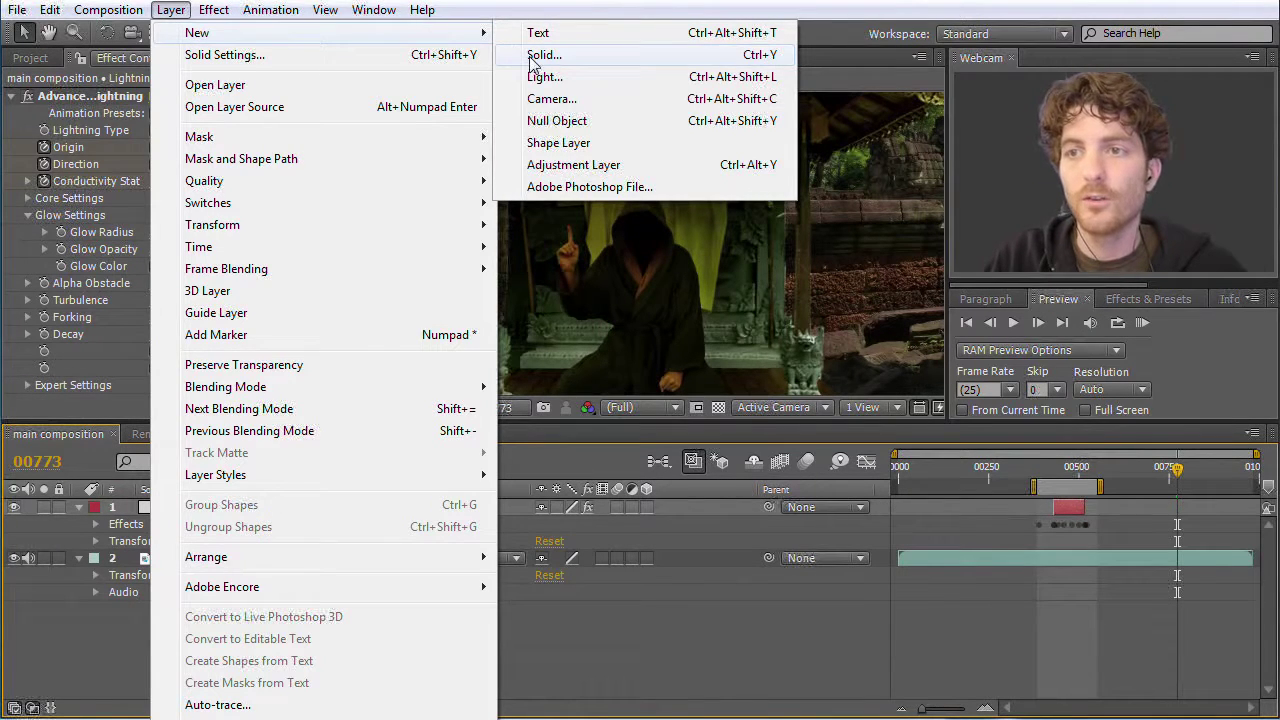
pyautogui.click(555, 8)
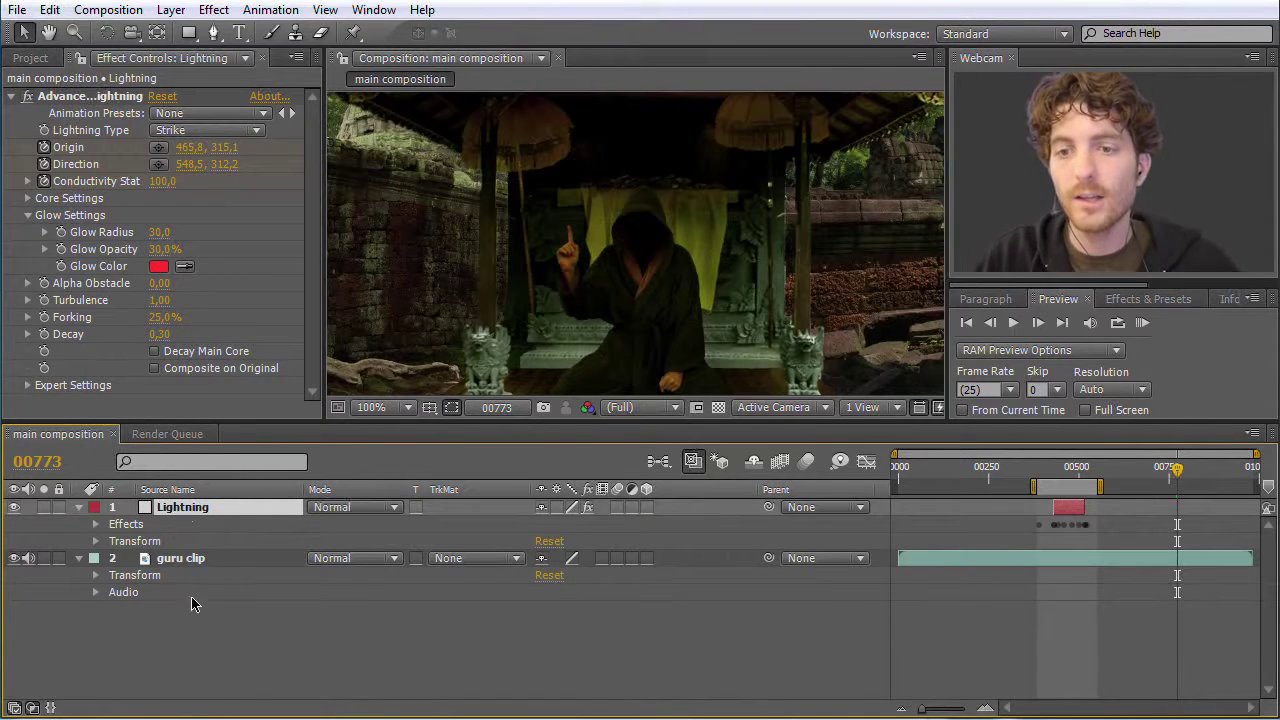
# Step: Duplicate the Lightning layer and shift the upper copy in time so it starts at about frame 768, with its property groups expanded
pyautogui.click(200, 627)
pyautogui.click(183, 515)
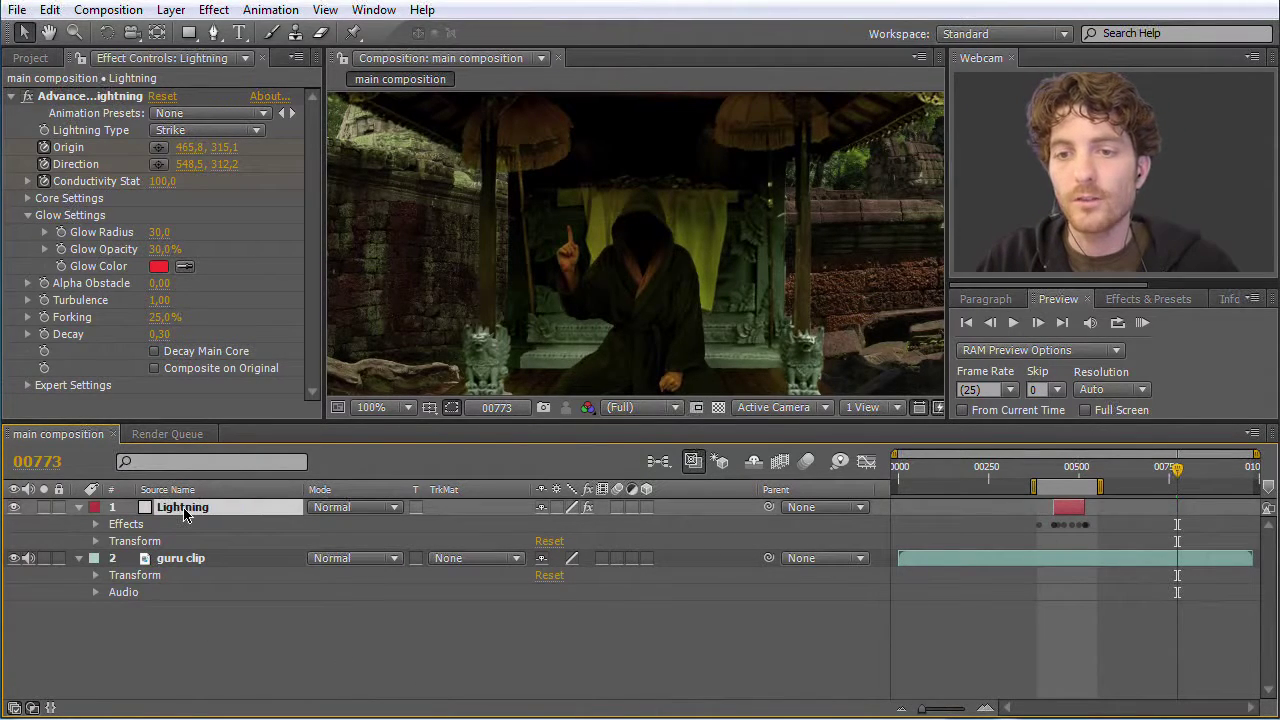
pyautogui.click(49, 9)
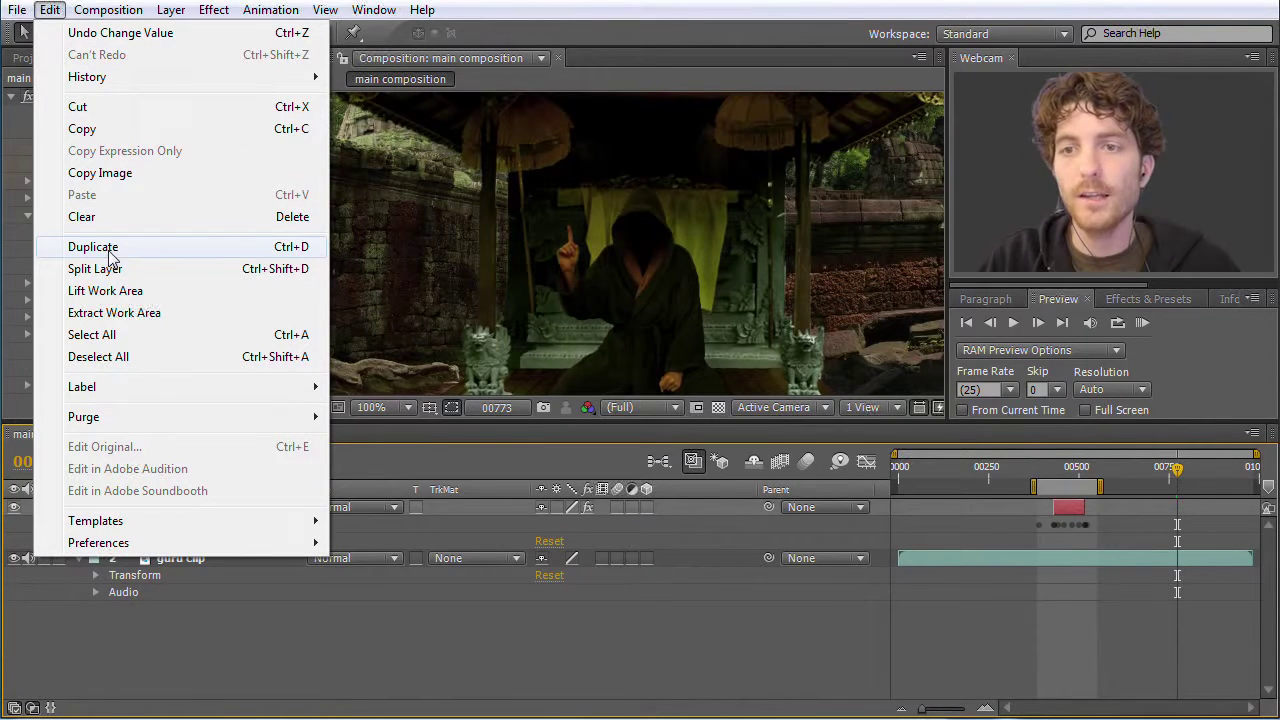
pyautogui.click(297, 252)
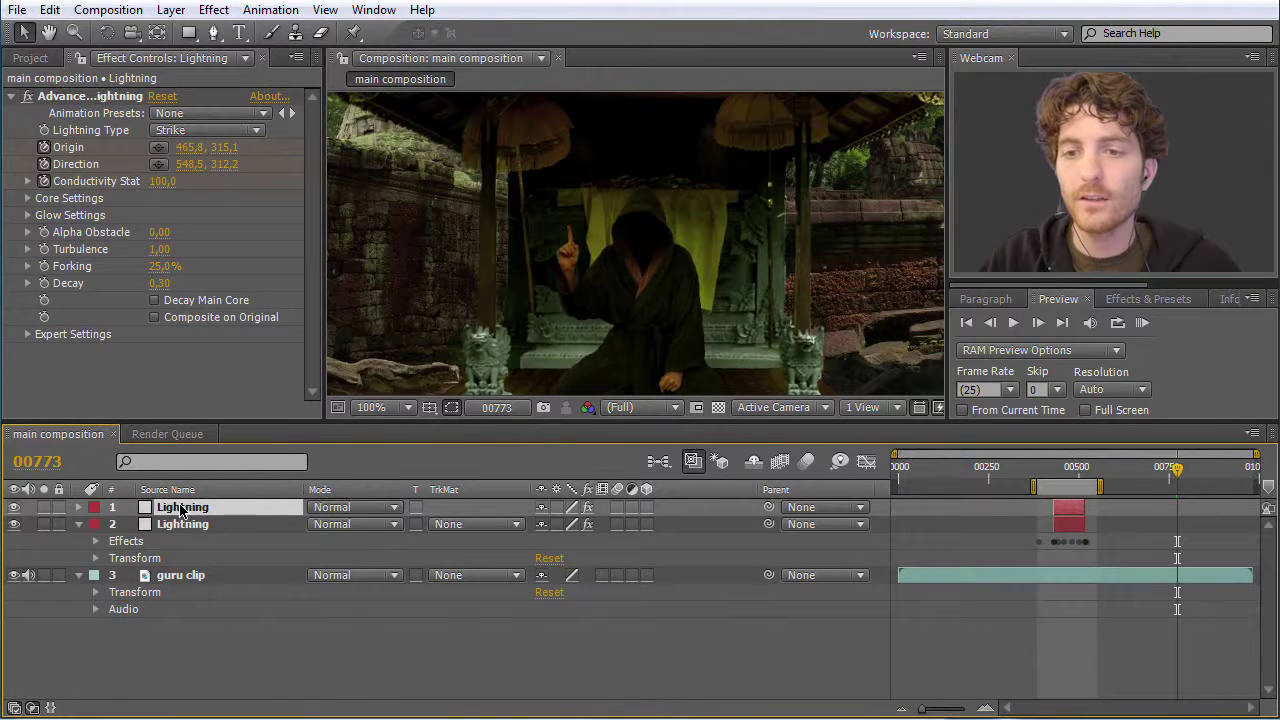
pyautogui.moveTo(1068, 513); pyautogui.dragTo(1176, 478)
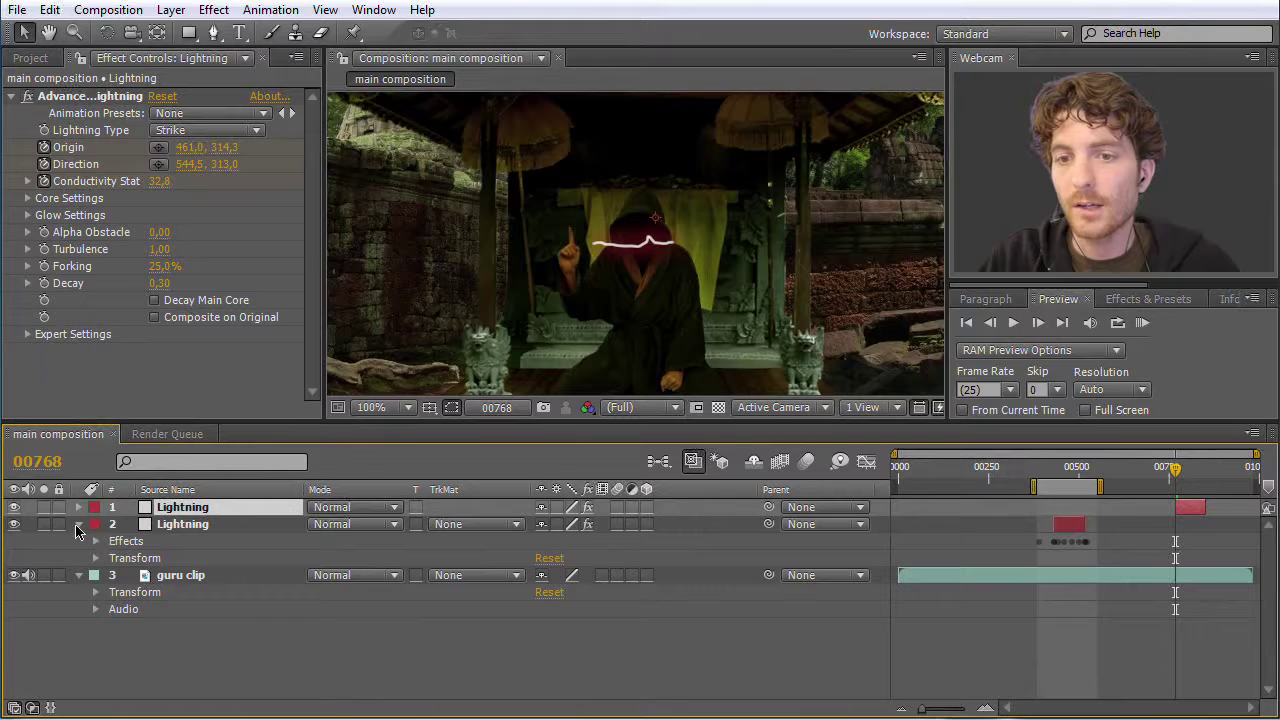
pyautogui.click(80, 507)
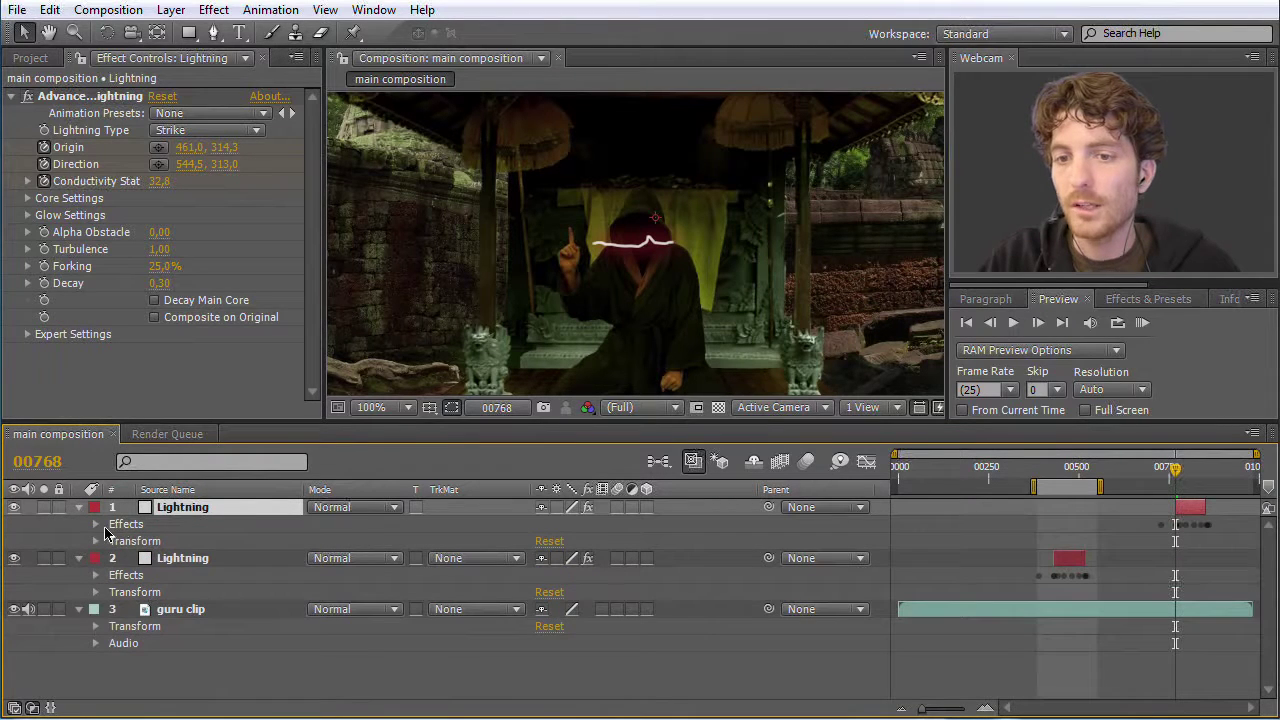
# Step: Expand the upper Lightning layer's Advanced Lightning properties, select the effect and its Conductivity State, and set the current time to frame 768
pyautogui.click(96, 524)
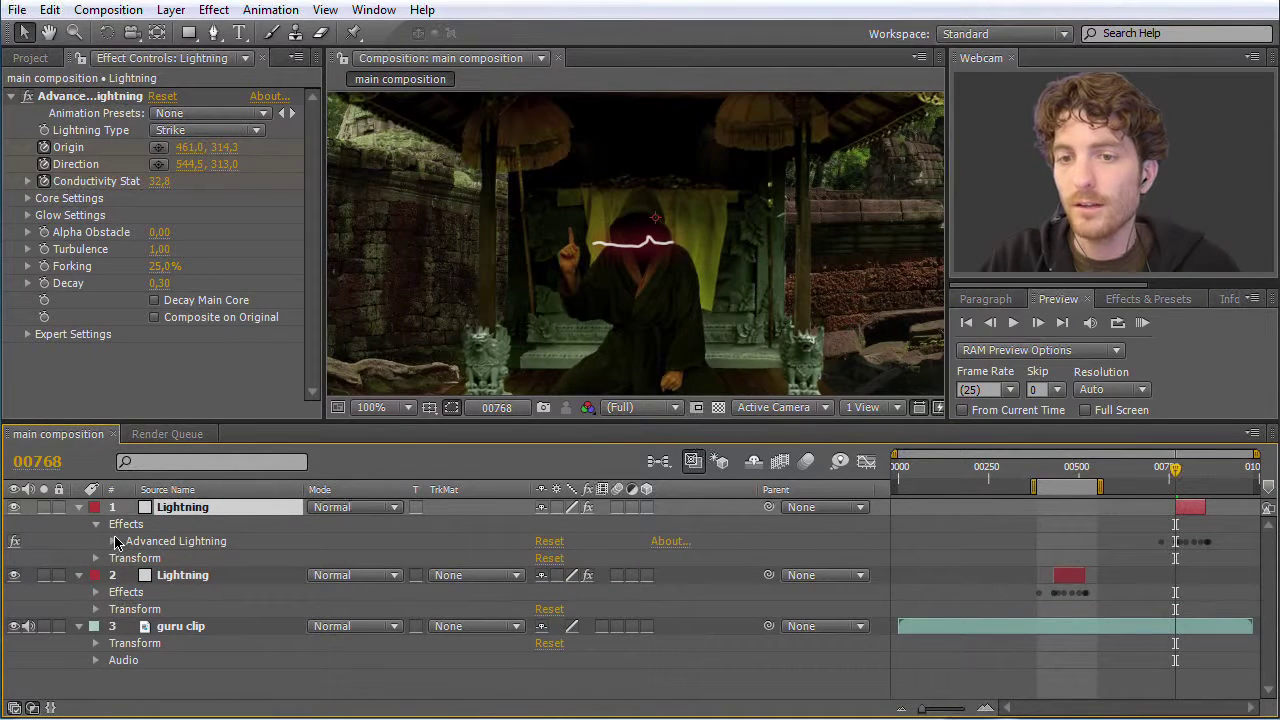
pyautogui.click(126, 596)
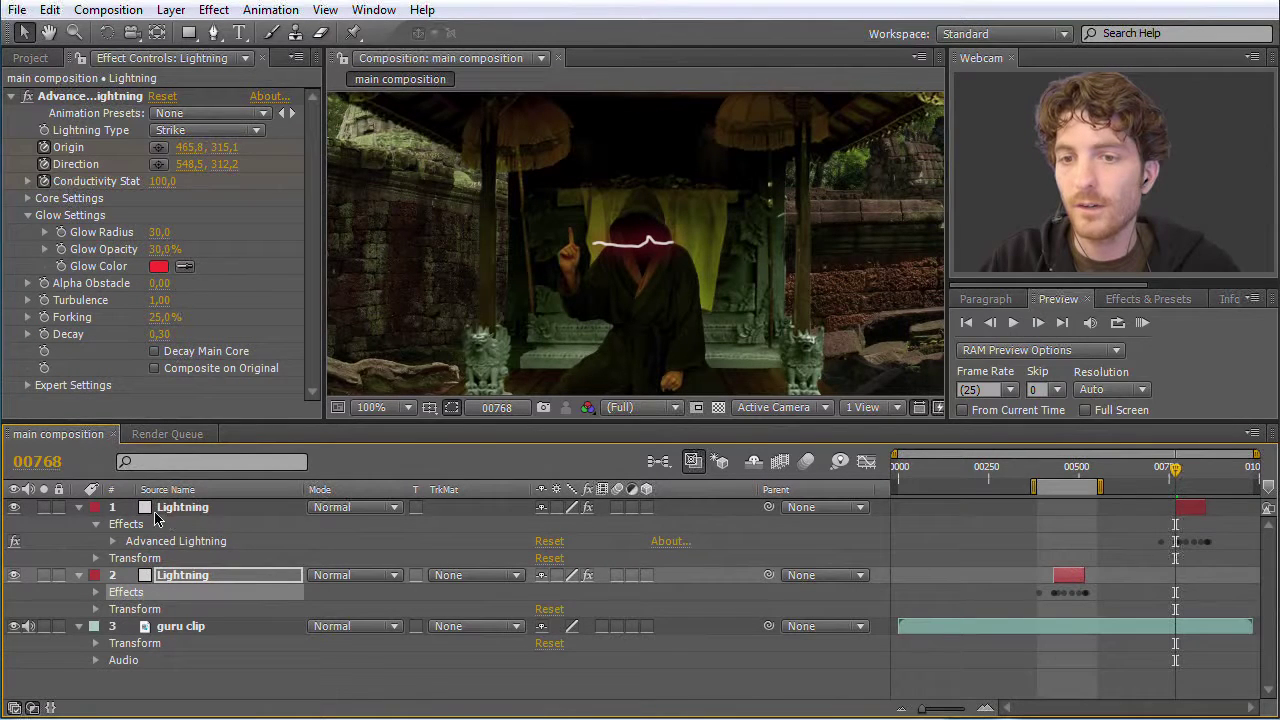
pyautogui.click(130, 524)
pyautogui.click(113, 541)
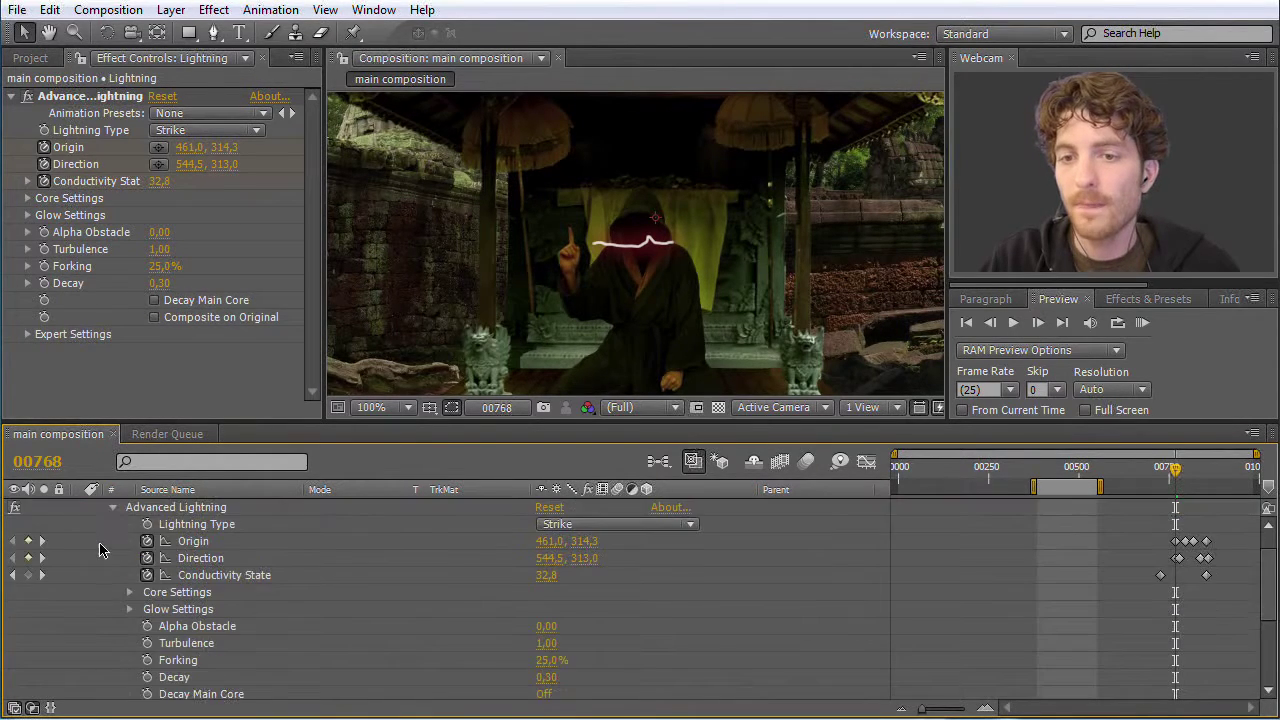
pyautogui.click(183, 510)
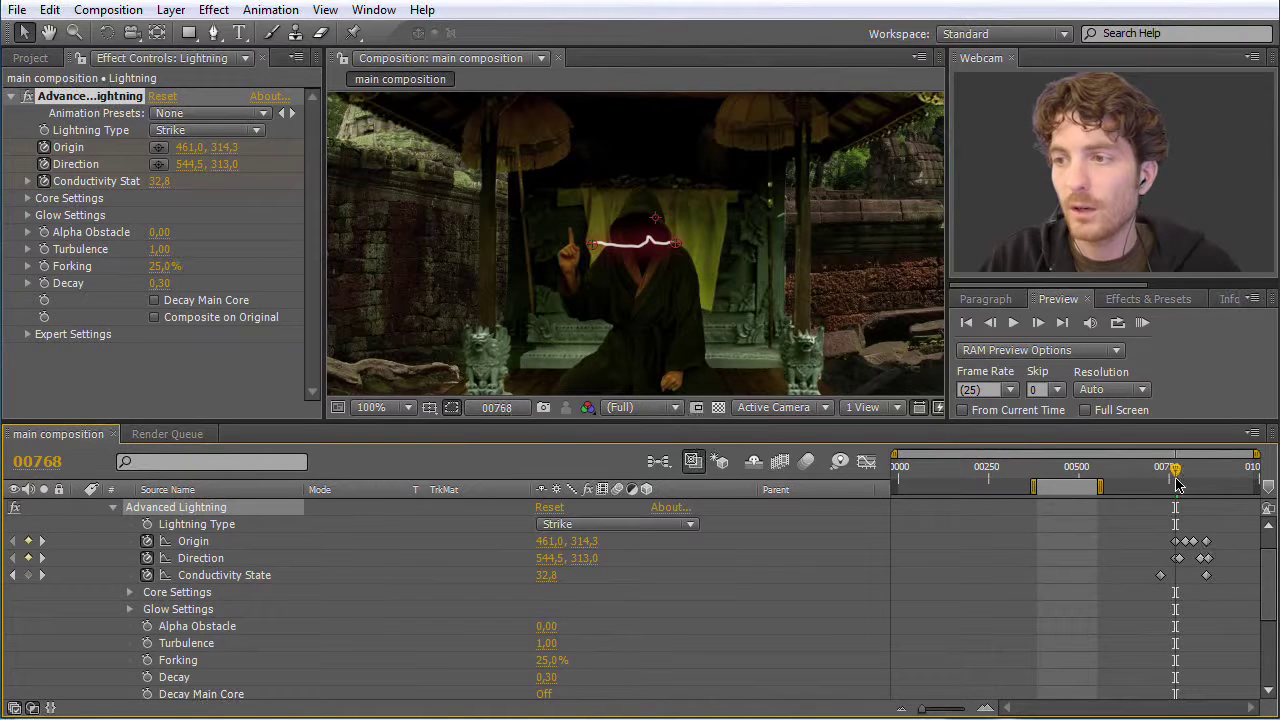
pyautogui.moveTo(1176, 474); pyautogui.dragTo(1174, 474)
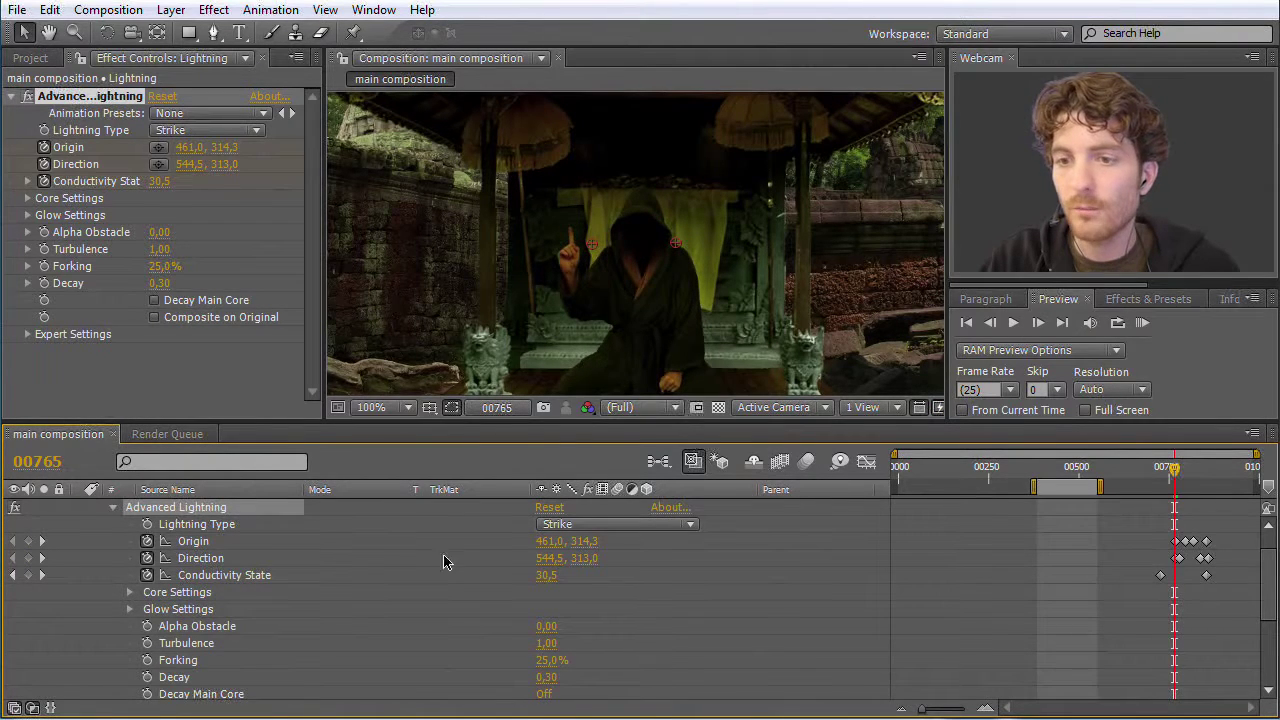
pyautogui.click(204, 578)
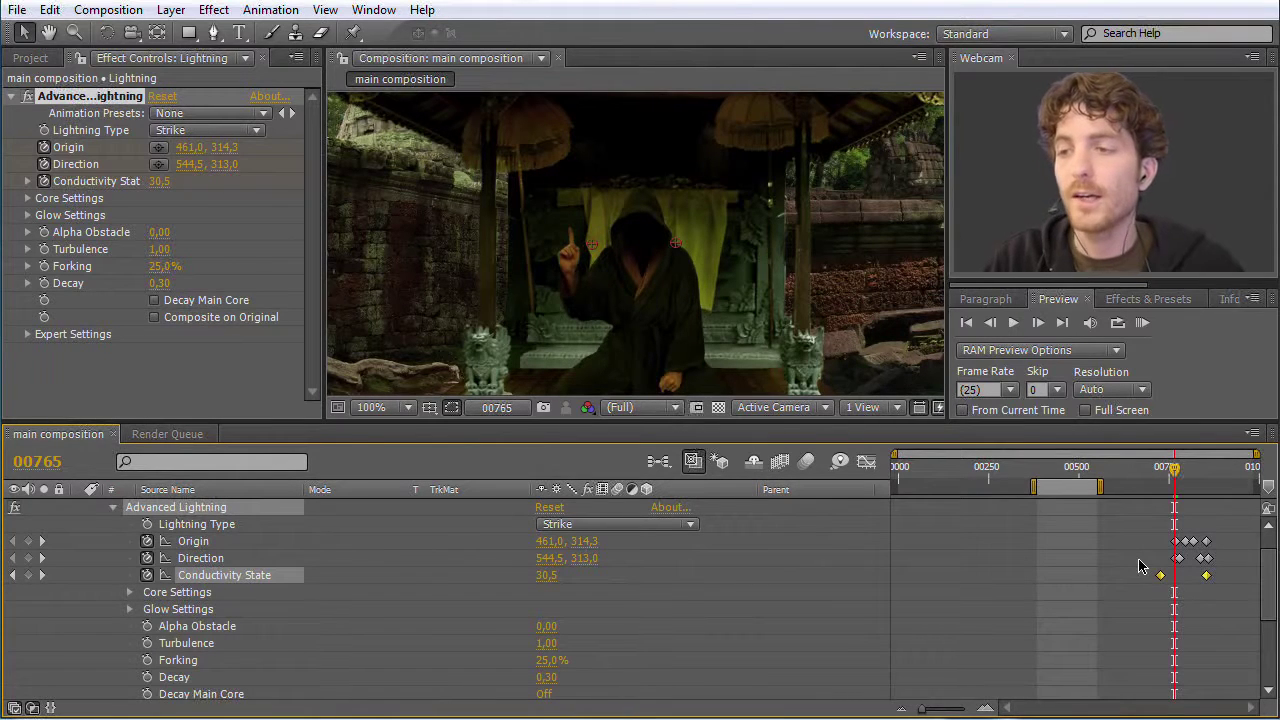
pyautogui.click(1176, 470)
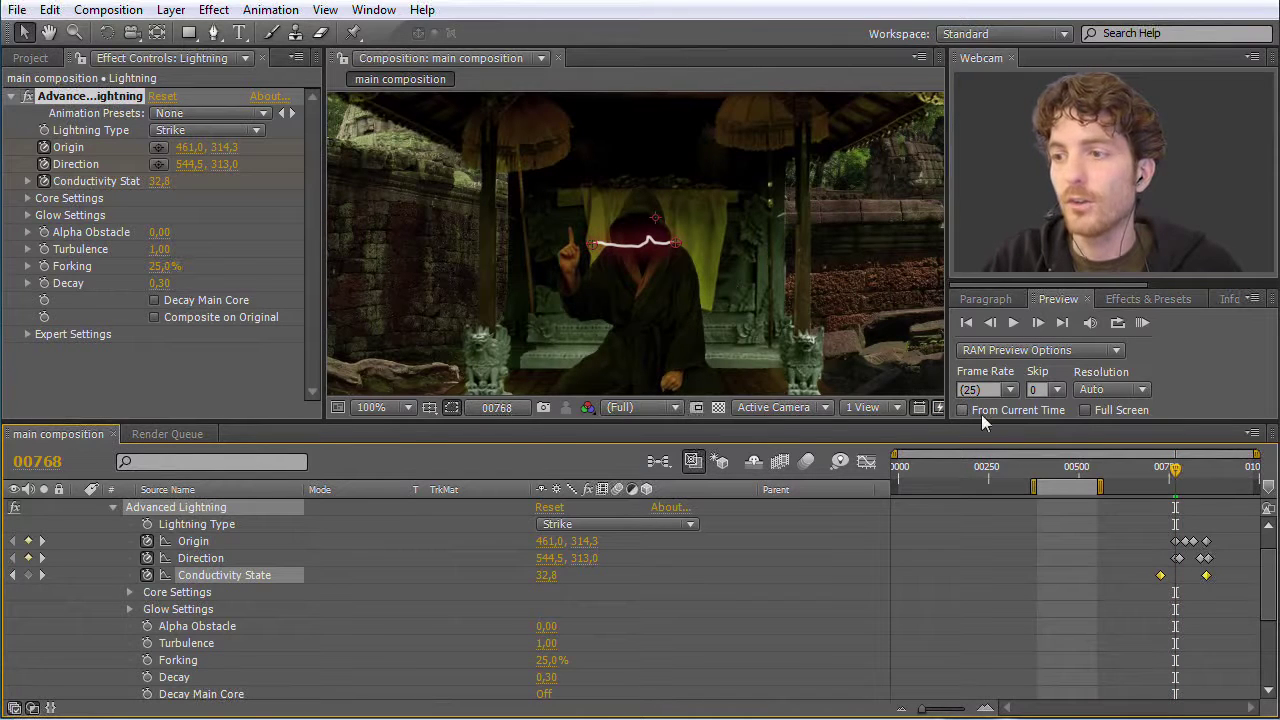
# Step: Clear all copied Origin and Direction keyframes on the upper Lightning layer and start fresh keyframes for both at frame 768
pyautogui.moveTo(920, 708); pyautogui.dragTo(948, 712)
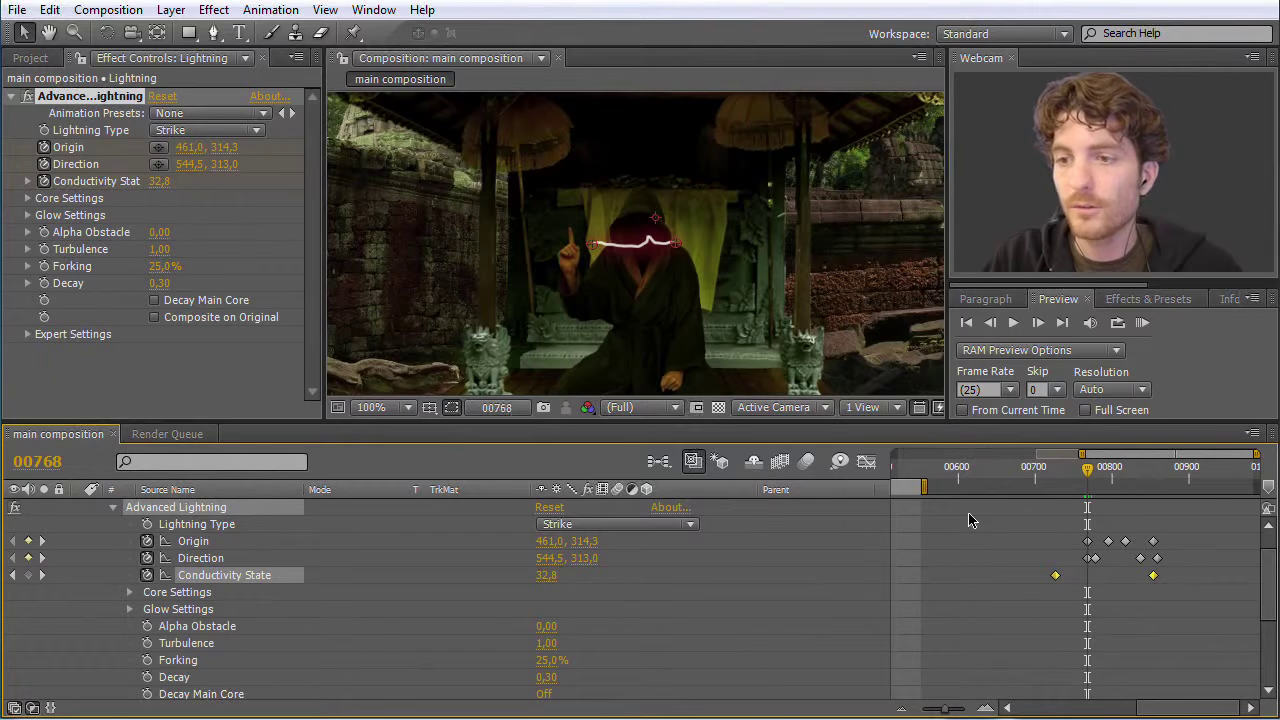
pyautogui.click(148, 541)
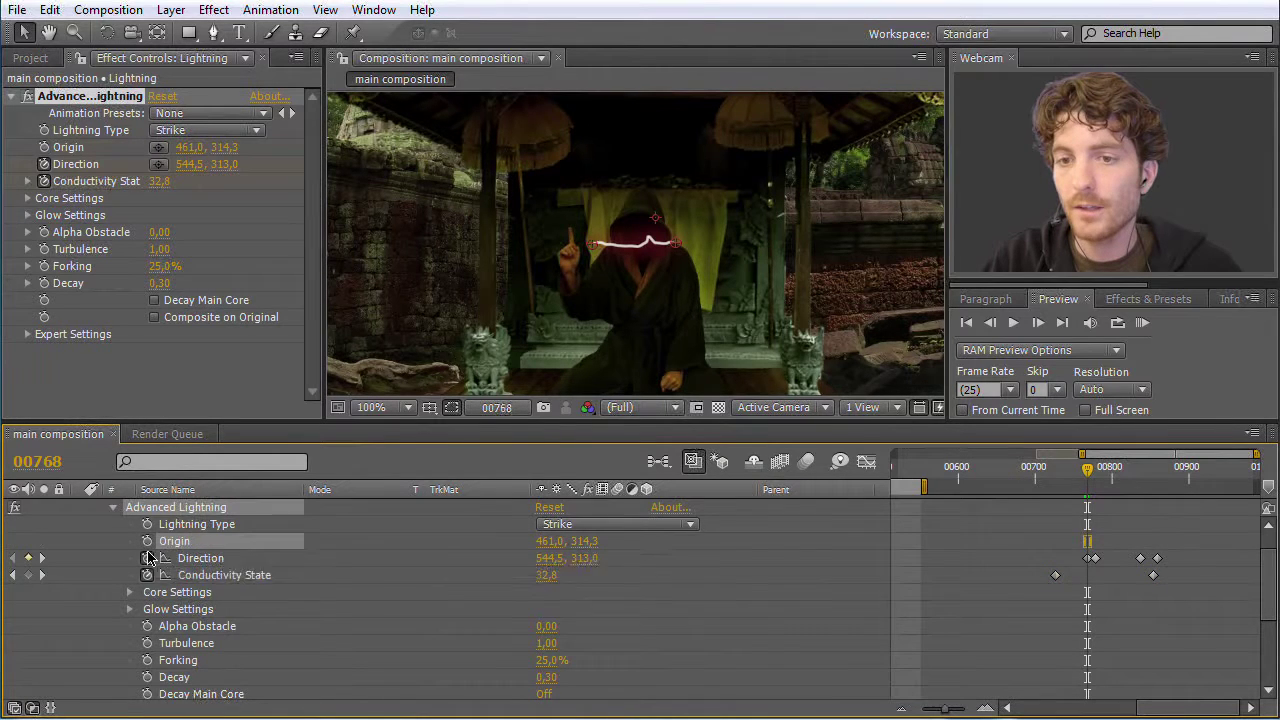
pyautogui.click(148, 558)
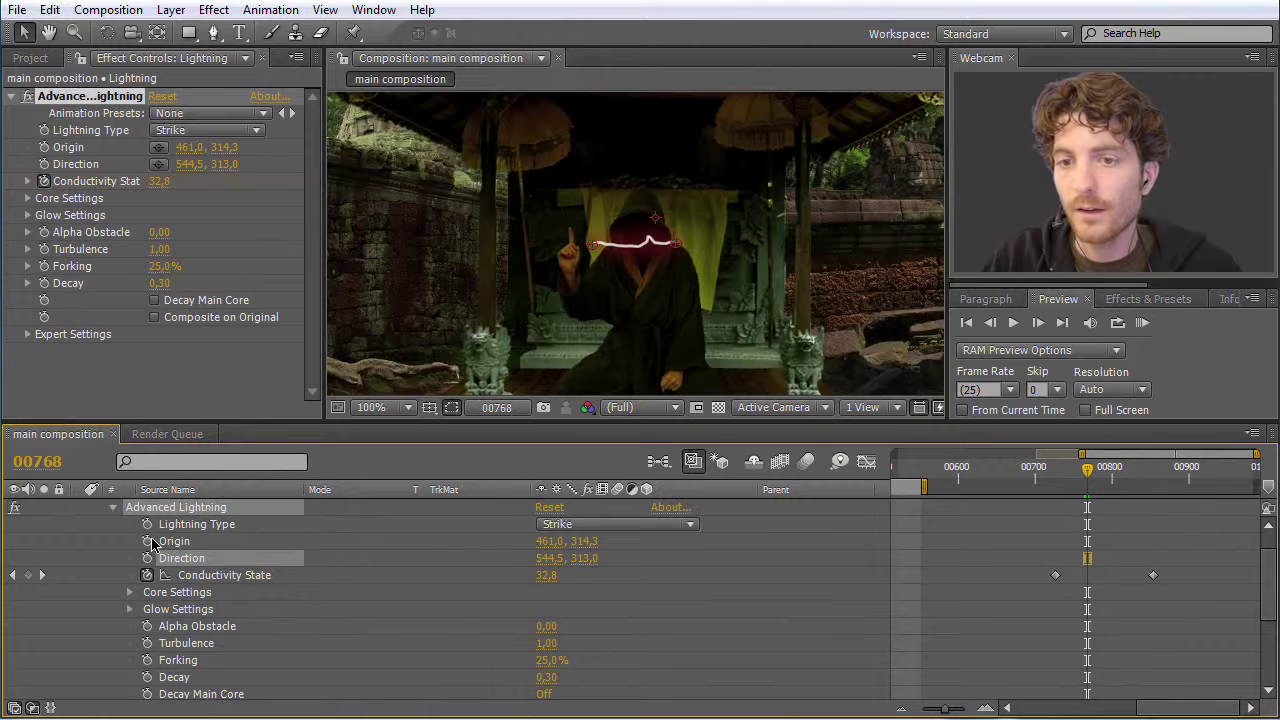
pyautogui.click(148, 541)
pyautogui.click(148, 558)
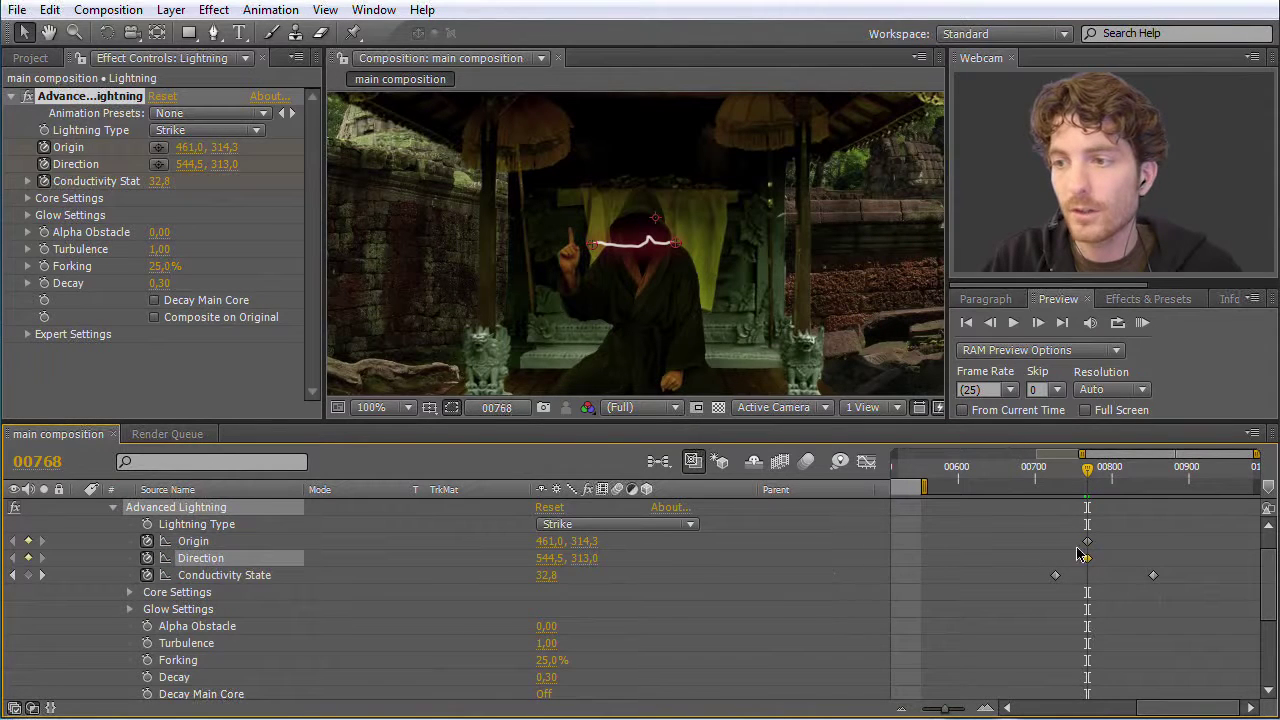
# Step: Place the lightning's Origin on the raised fingertip at 442,0, 298,3 and its Direction point inside the hood at 507,5, 296,0
pyautogui.moveTo(594, 248); pyautogui.dragTo(573, 234)
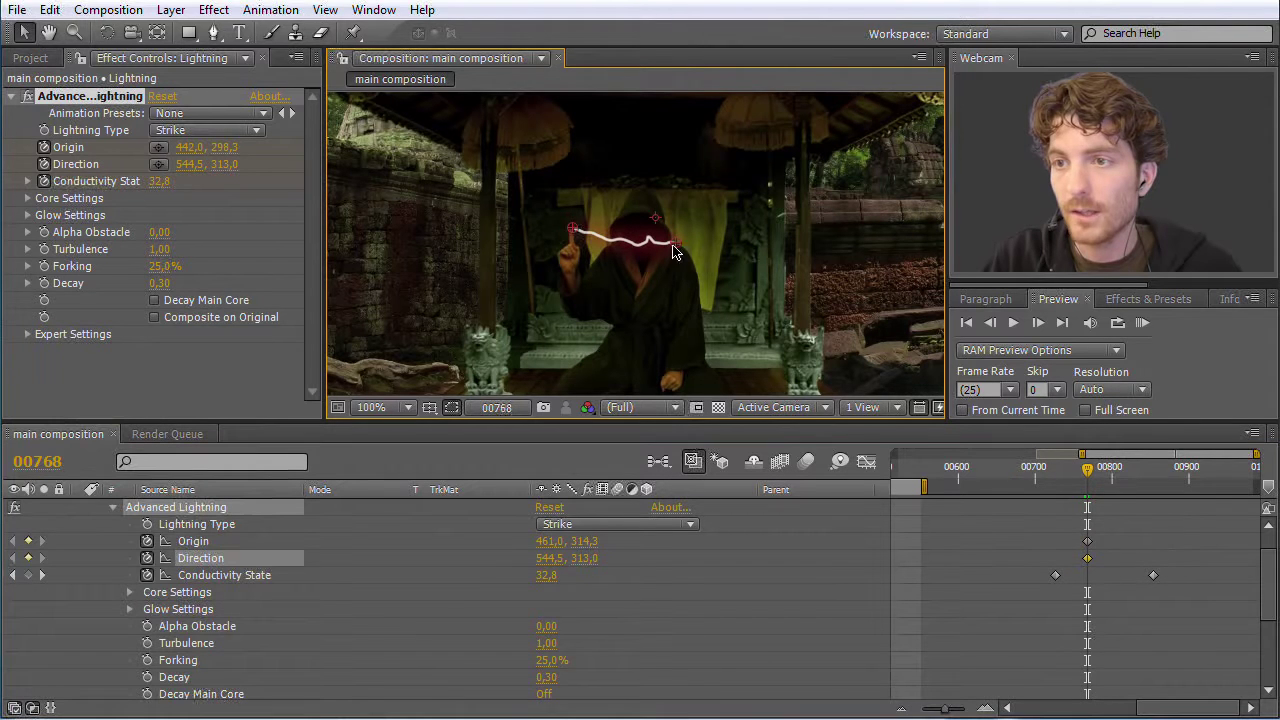
pyautogui.moveTo(660, 248); pyautogui.dragTo(640, 230)
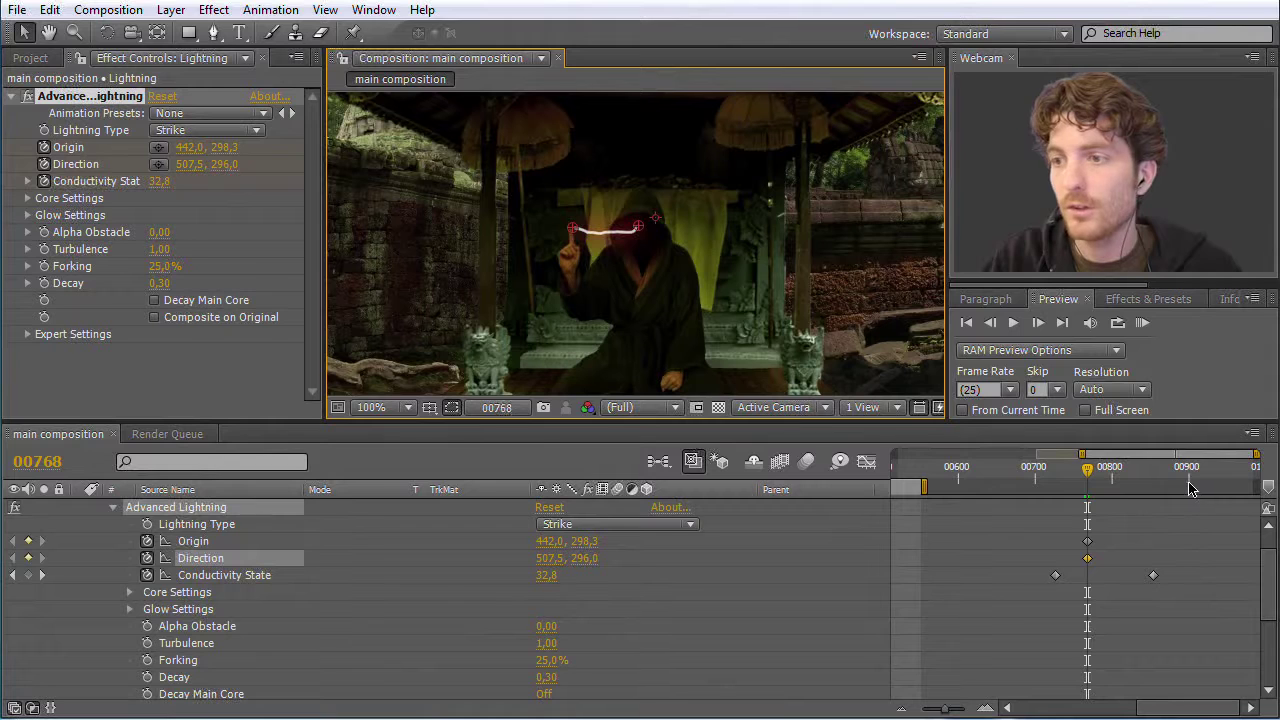
# Step: Keyframe the Origin at 442,0, 296,3 at frame 783 to follow the raised fingertip
pyautogui.scroll(2, 1270, 585)
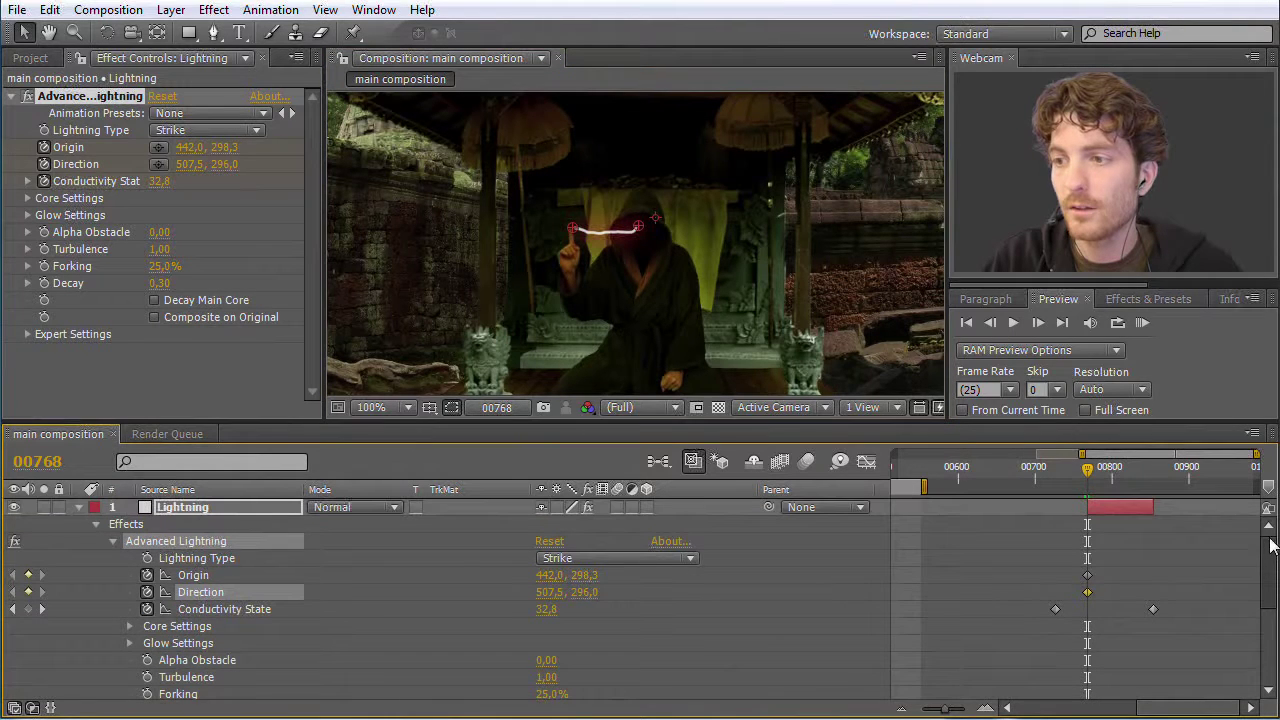
pyautogui.moveTo(953, 710); pyautogui.dragTo(965, 710)
pyautogui.moveTo(1075, 469); pyautogui.dragTo(1101, 474)
pyautogui.press('.')
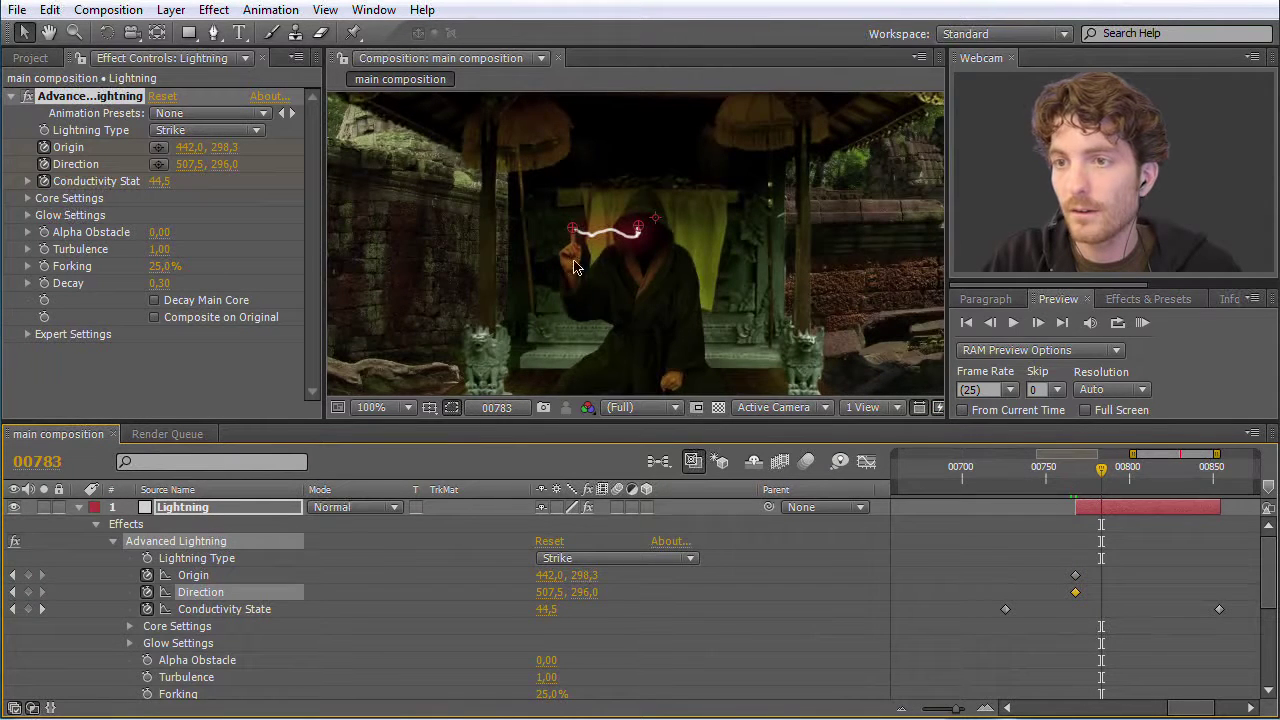
pyautogui.press('.')
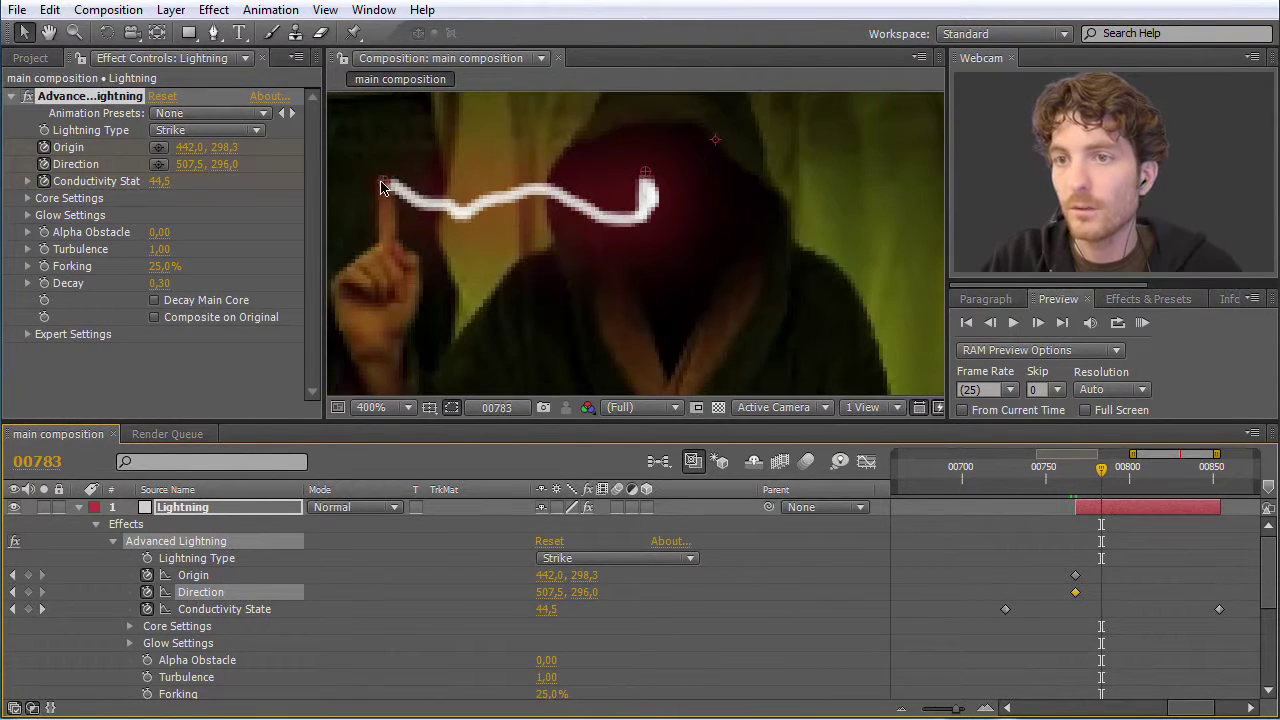
pyautogui.click(381, 178)
# Step: Keyframe the Origin on the lowered fingertip at 442,0, 306,1 at frame 793, and trim the upper Lightning layer to end around there
pyautogui.moveTo(1103, 471)
pyautogui.mouseDown()
pyautogui.moveTo(1133, 472)
pyautogui.moveTo(1122, 474)
pyautogui.mouseUp()
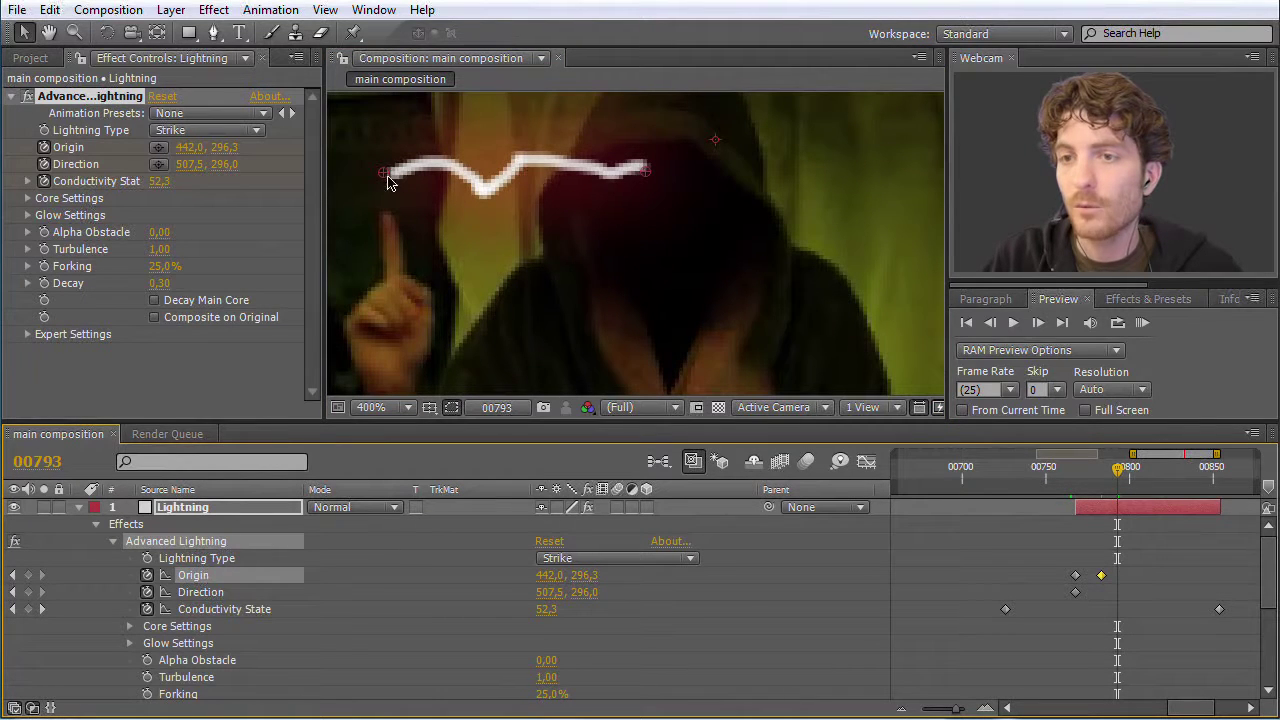
pyautogui.moveTo(1118, 473); pyautogui.dragTo(1117, 473)
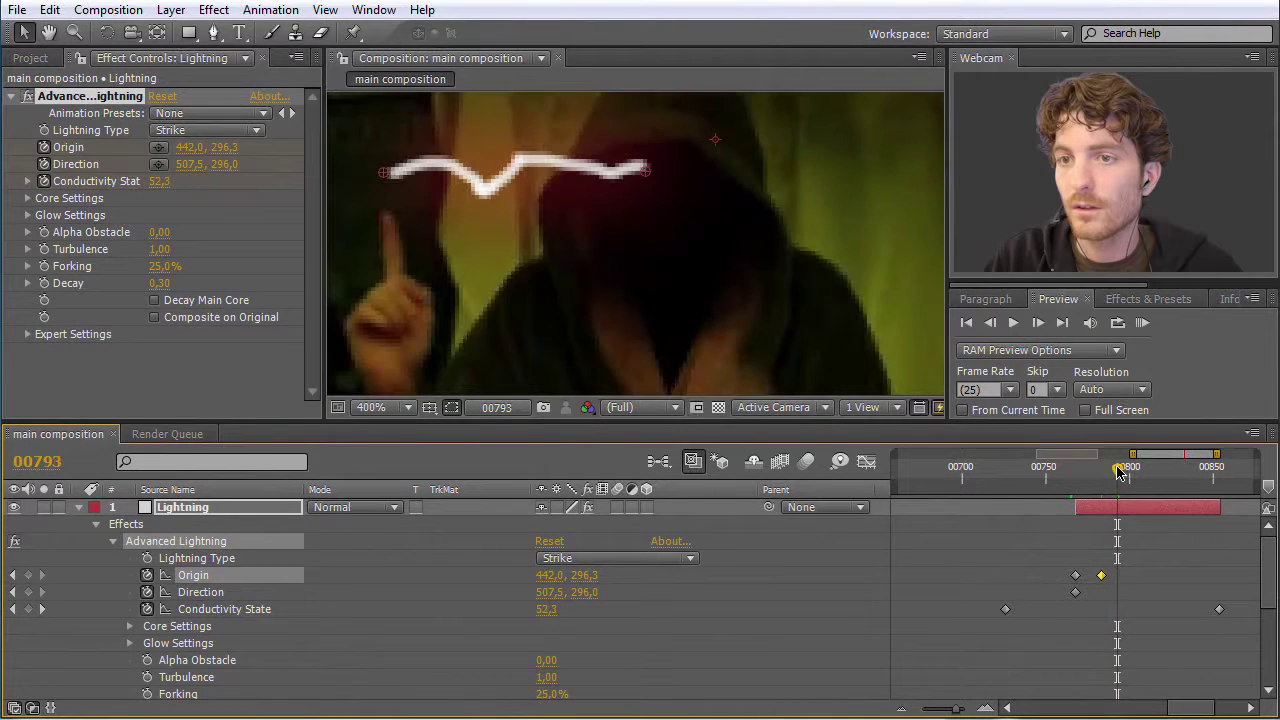
pyautogui.moveTo(382, 174); pyautogui.dragTo(386, 216)
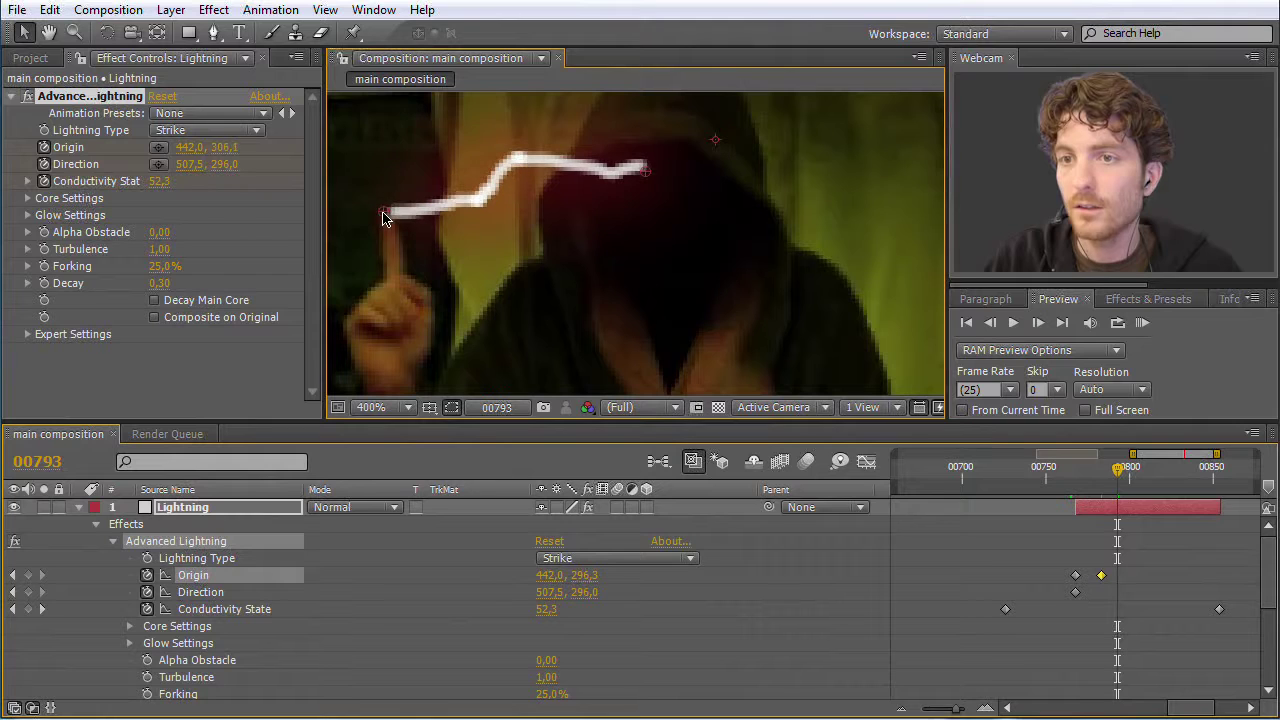
pyautogui.hotkey('alt', ']')
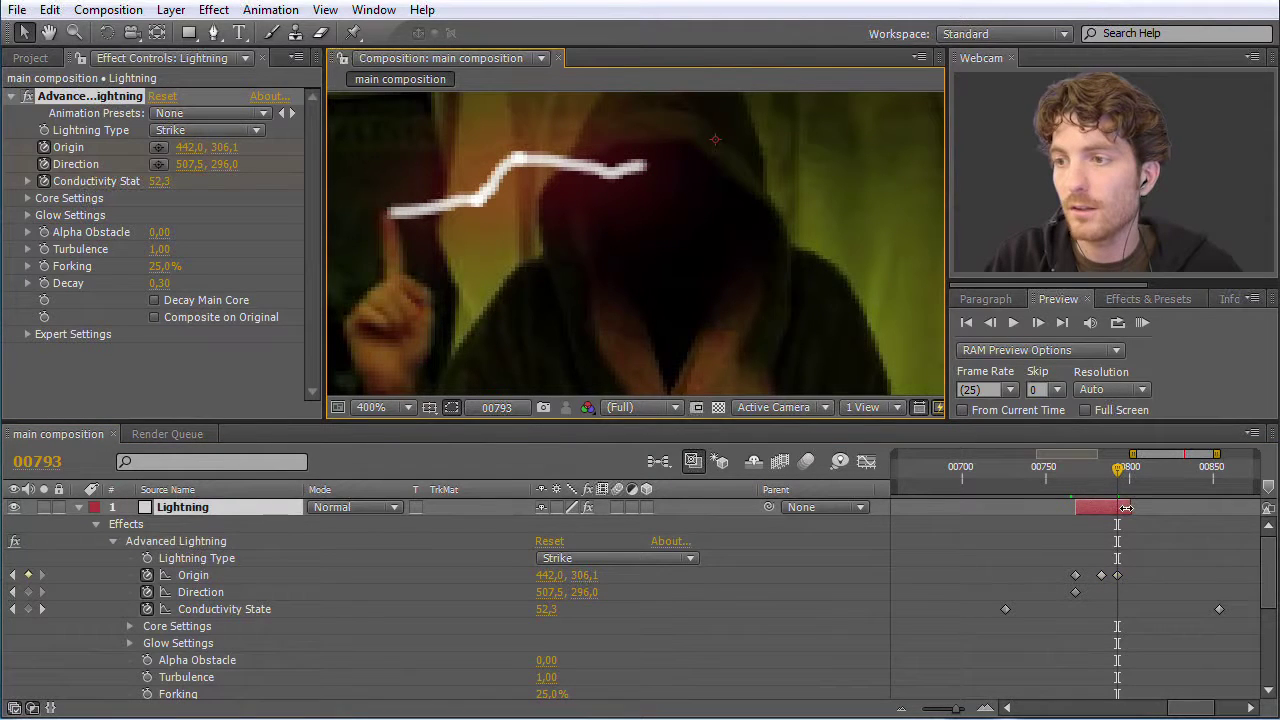
pyautogui.moveTo(1114, 509); pyautogui.dragTo(1155, 520)
# Step: Return to frame 783 and adjust only its Origin keyframe to 441,8, 298,1 on the fingertip
pyautogui.click(1112, 478)
pyautogui.moveTo(1112, 478)
pyautogui.mouseDown()
pyautogui.moveTo(1088, 481)
pyautogui.moveTo(1100, 481)
pyautogui.mouseUp()
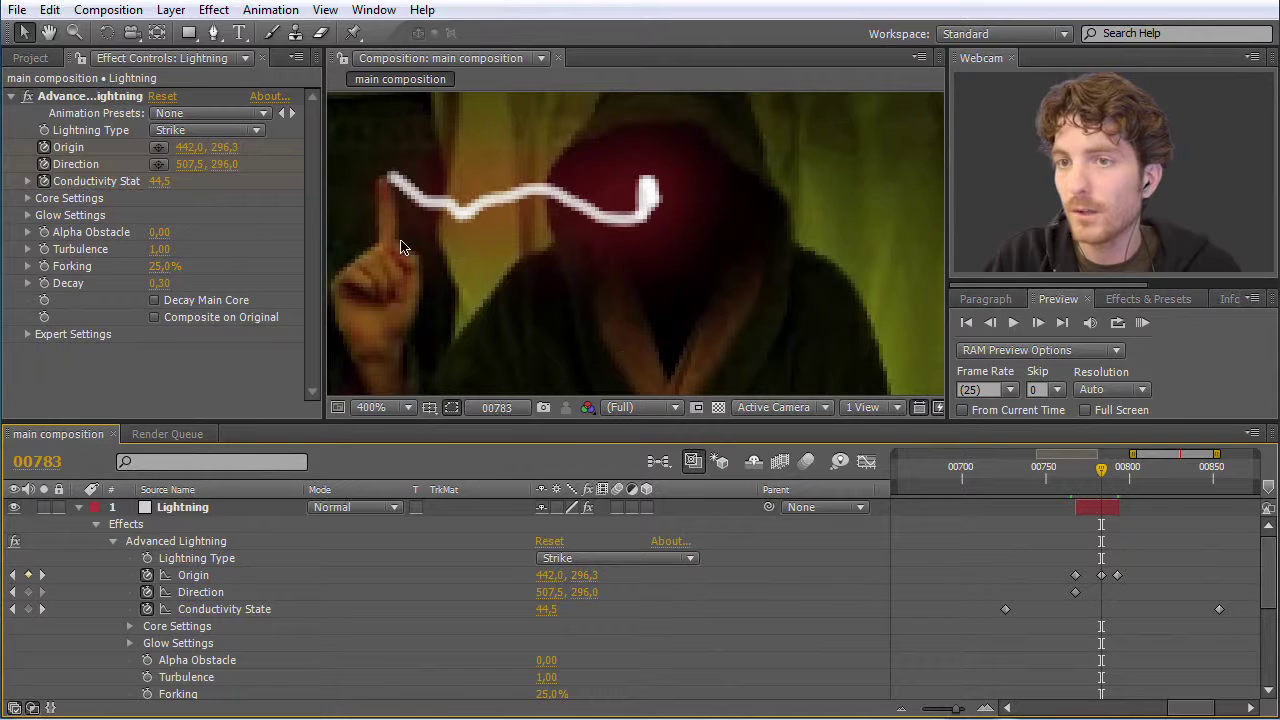
pyautogui.moveTo(1100, 478); pyautogui.dragTo(1100, 478)
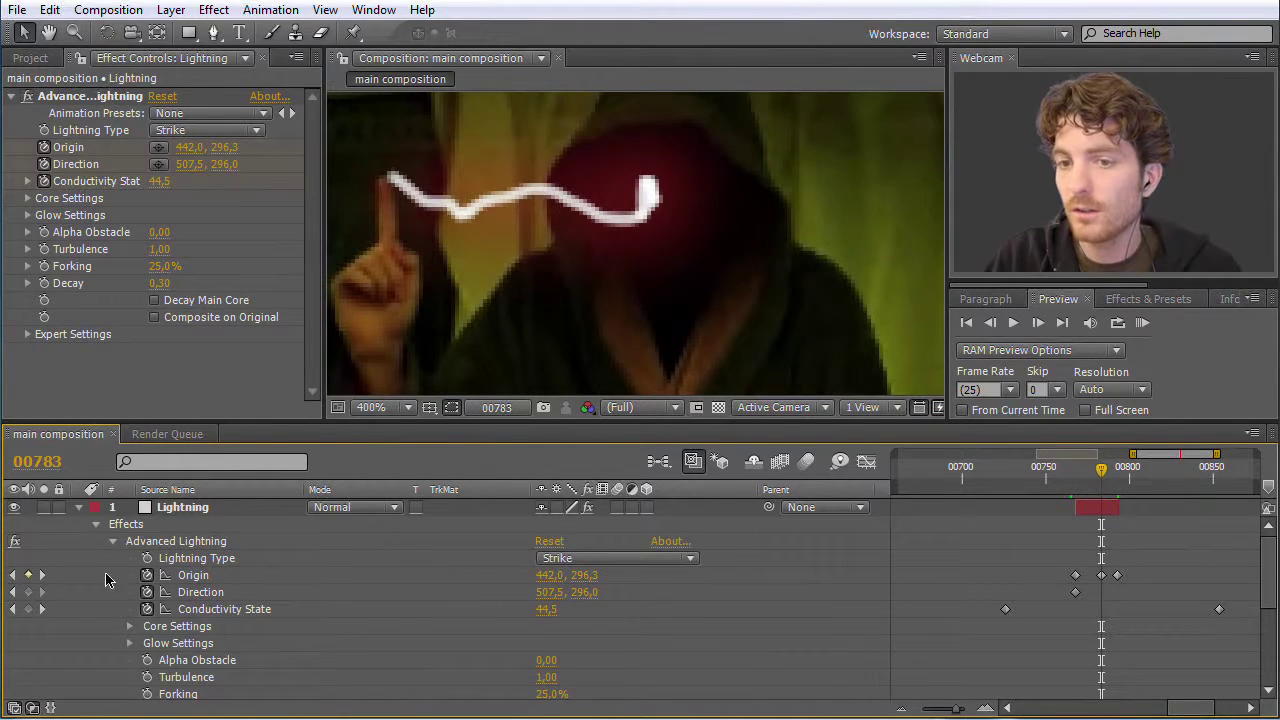
pyautogui.click(201, 577)
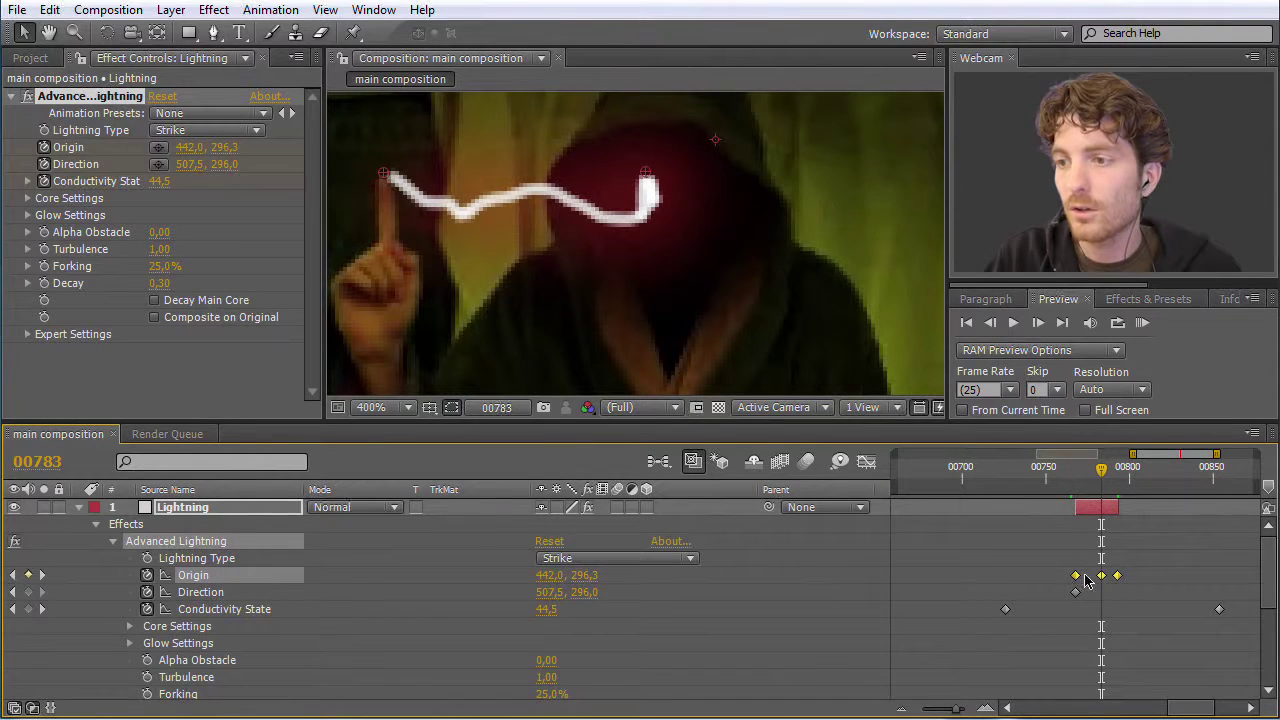
pyautogui.click(1122, 582)
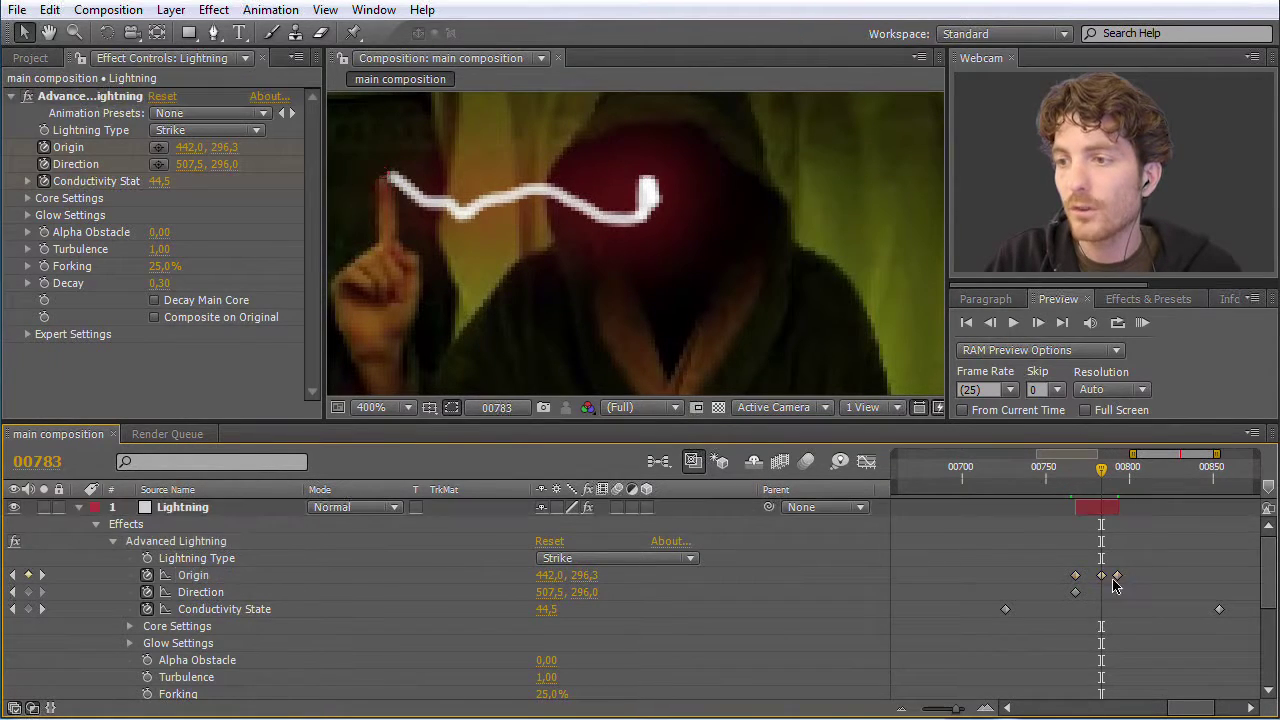
pyautogui.click(1101, 576)
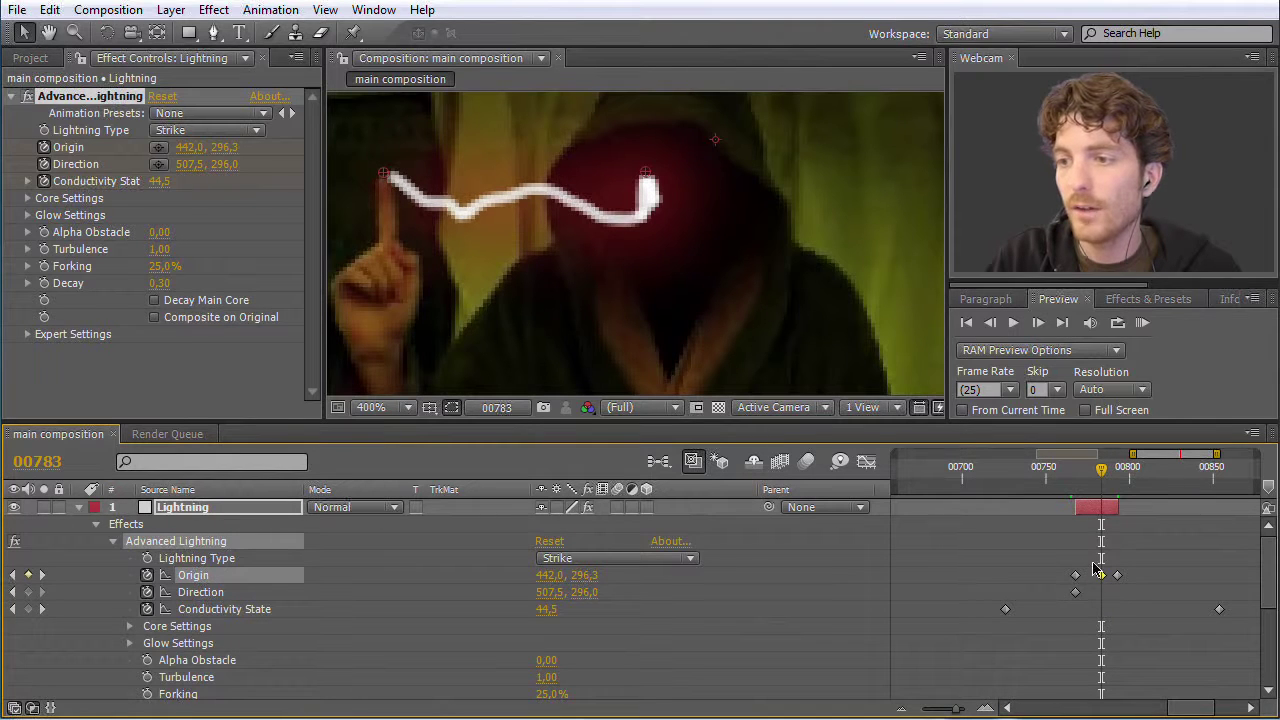
pyautogui.moveTo(384, 178); pyautogui.dragTo(383, 184)
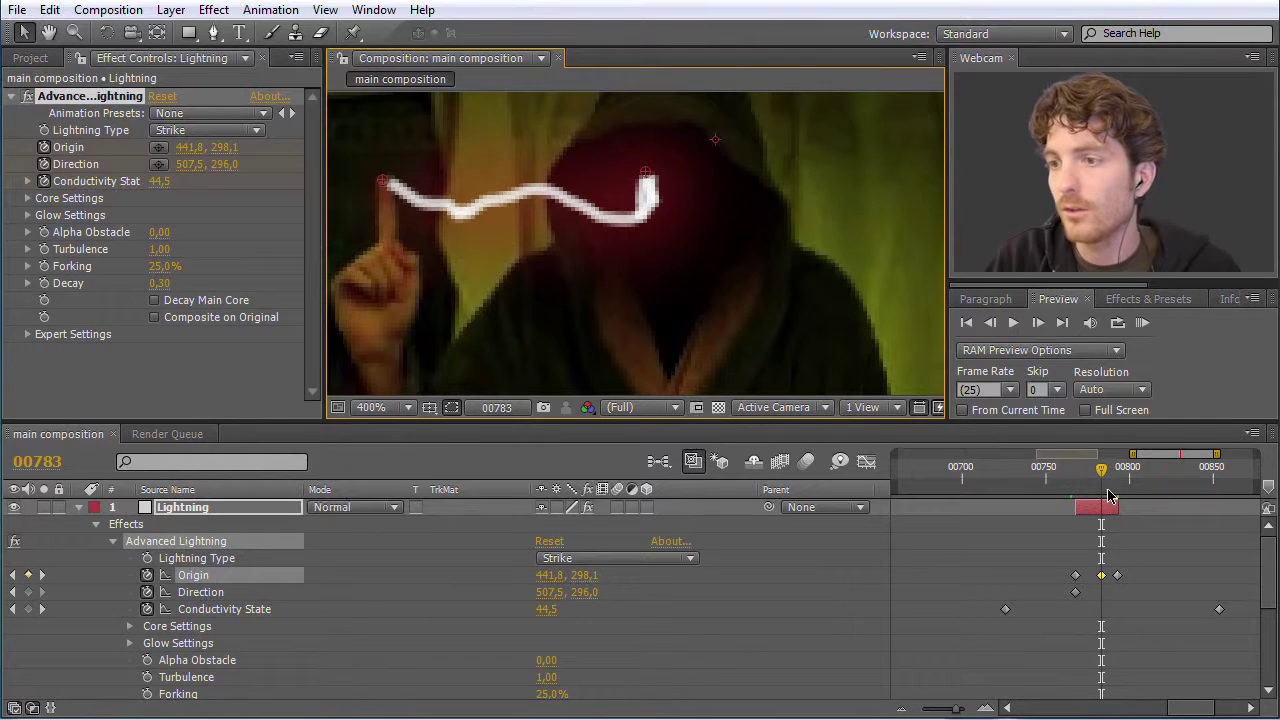
# Step: Add Origin keyframes on the fingertip at frame 777 (438,8, 297,8) and frame 771 (440,9, 296,9)
pyautogui.moveTo(1104, 470); pyautogui.dragTo(1092, 476)
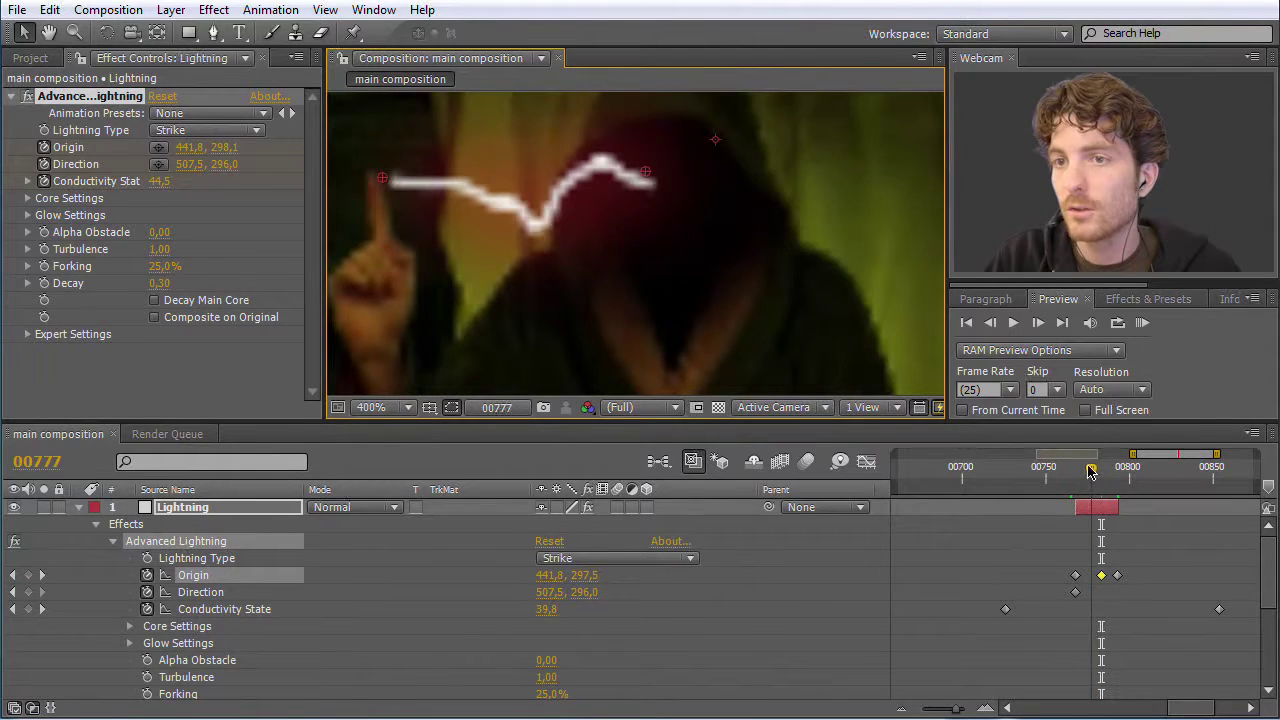
pyautogui.moveTo(380, 181); pyautogui.dragTo(369, 185)
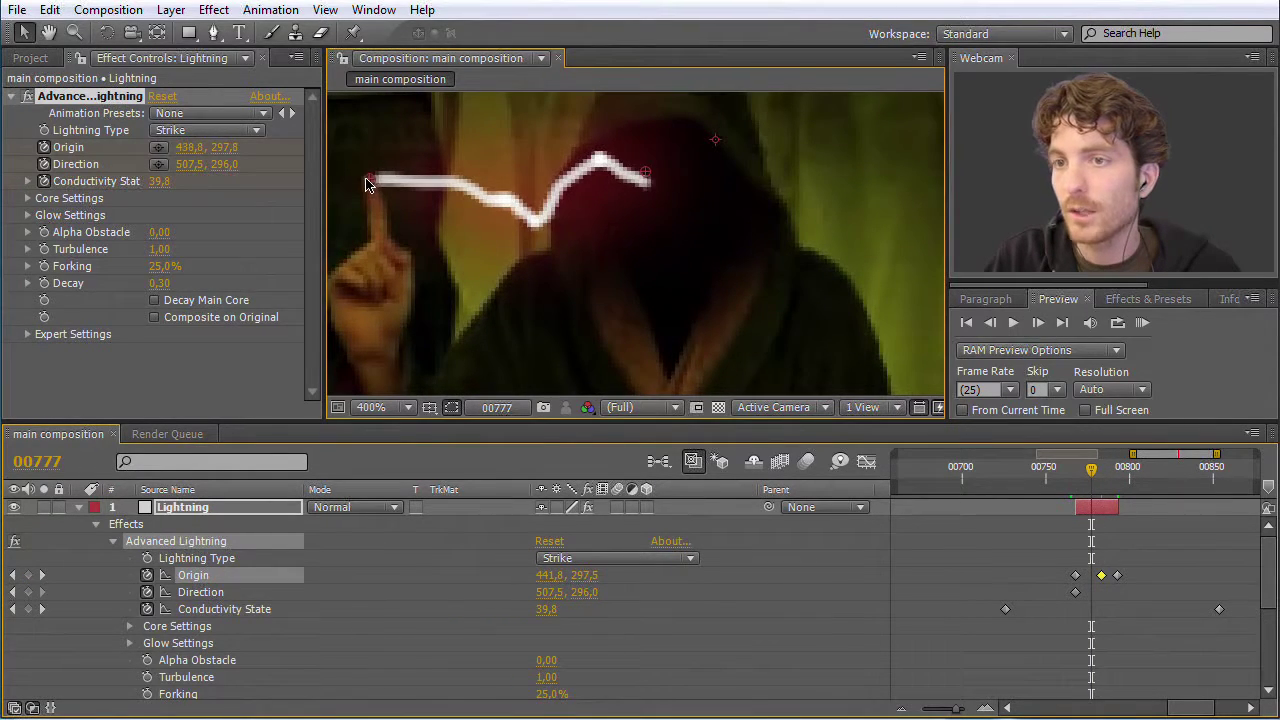
pyautogui.moveTo(1094, 474); pyautogui.dragTo(1081, 477)
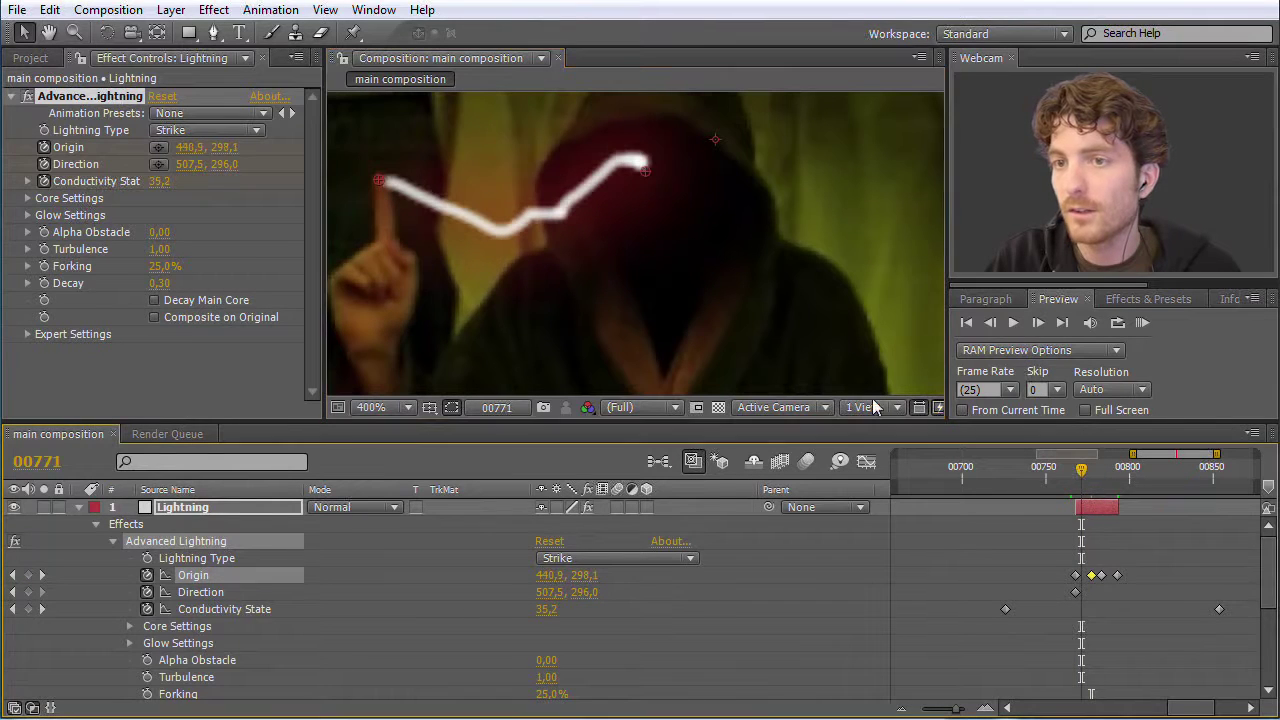
pyautogui.moveTo(382, 186); pyautogui.dragTo(378, 178)
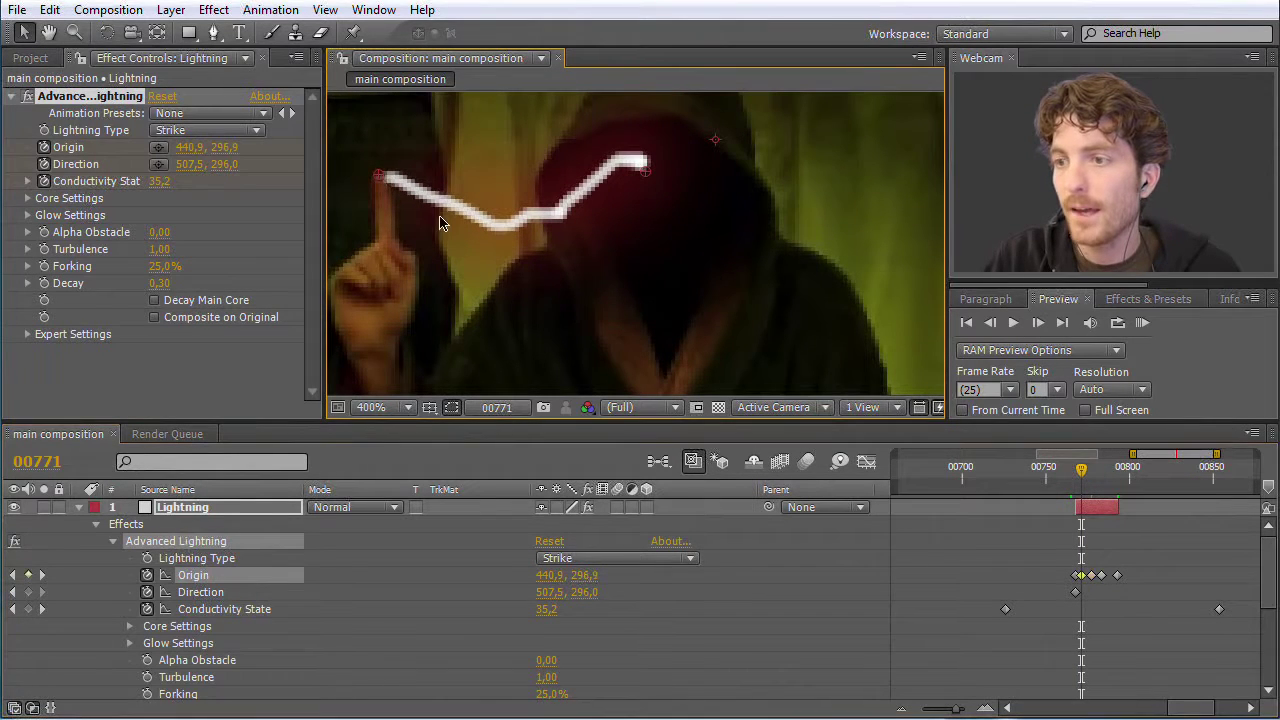
pyautogui.press(',')
pyautogui.press(',')
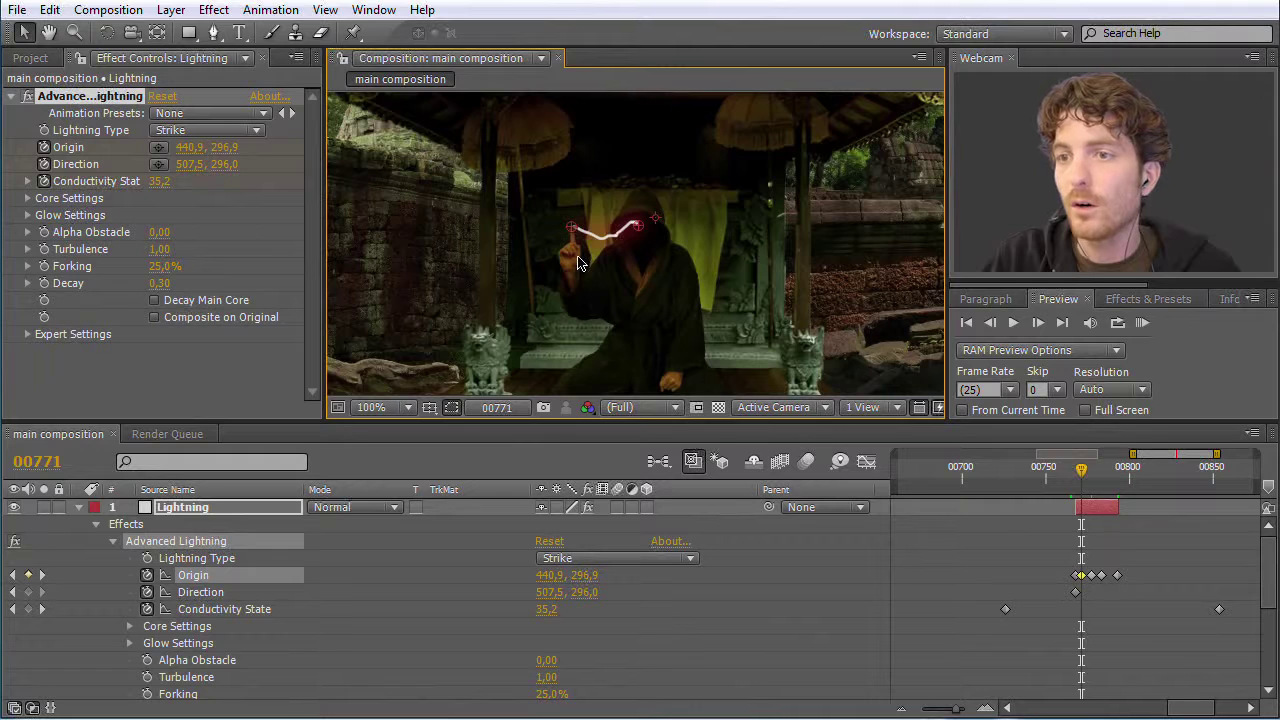
pyautogui.press(',')
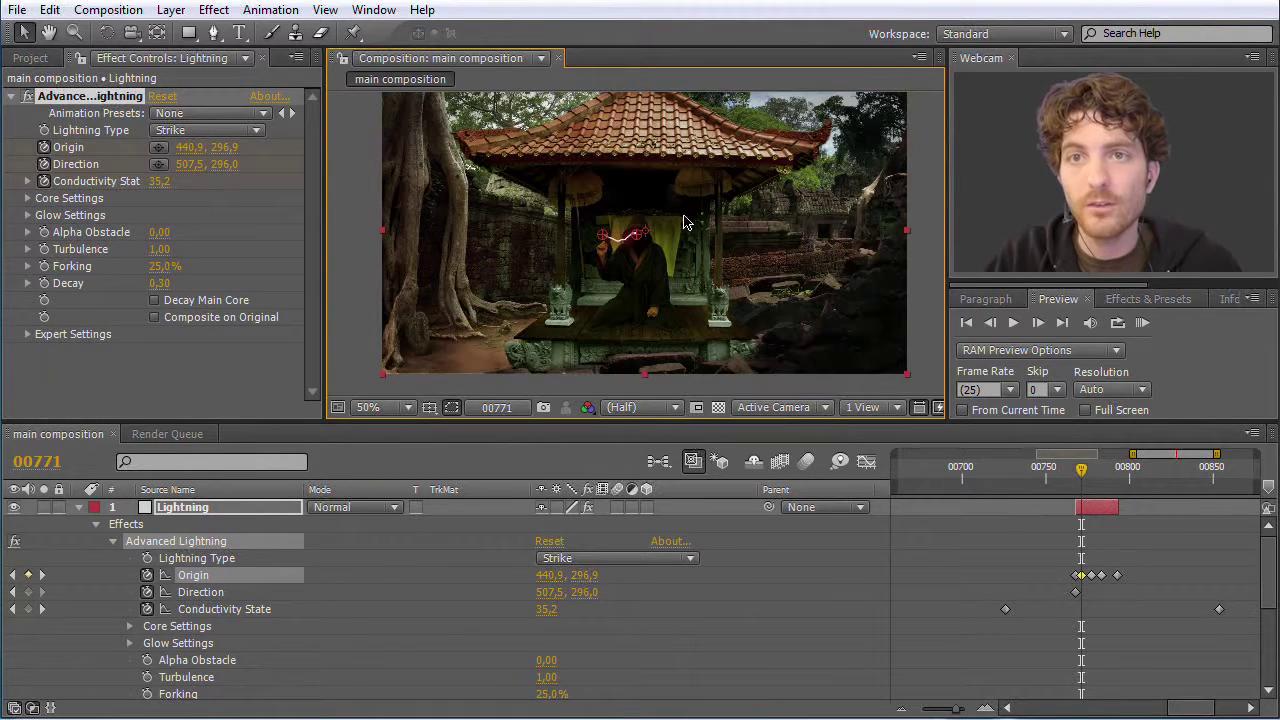
# Step: Open the After Effects online help in Firefox
pyautogui.click(390, 16)
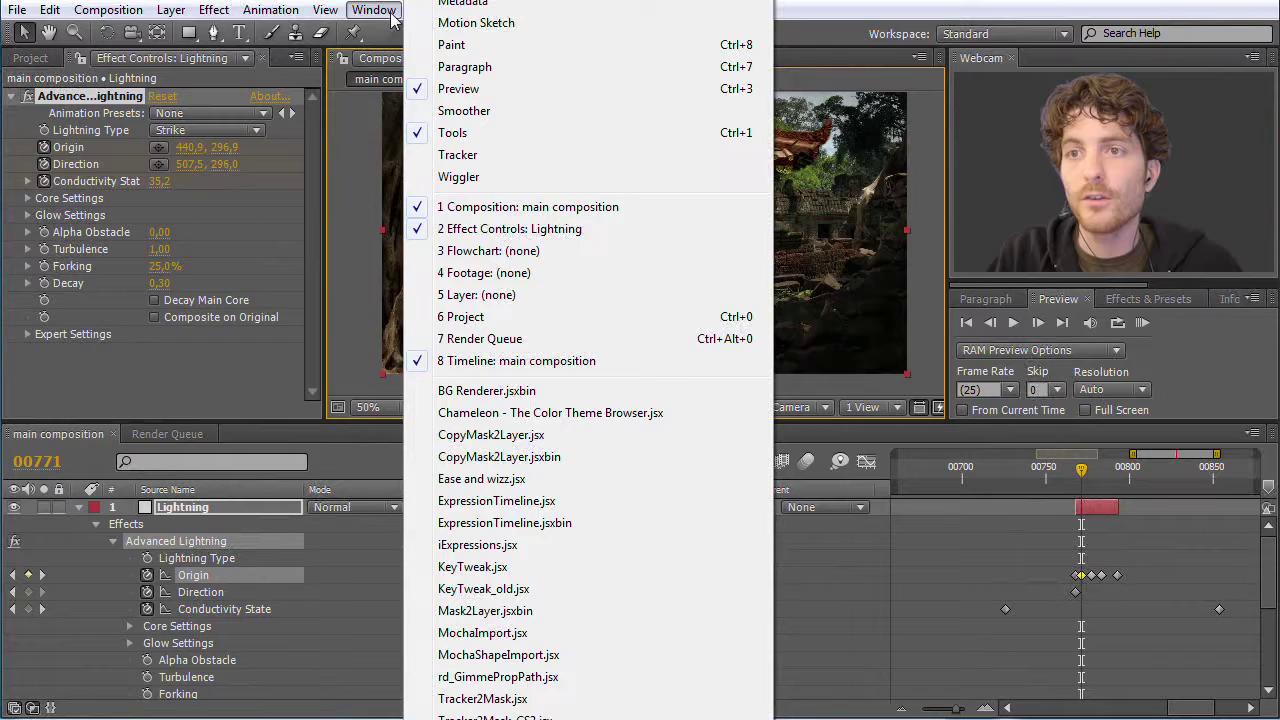
pyautogui.click(395, 12)
pyautogui.click(420, 12)
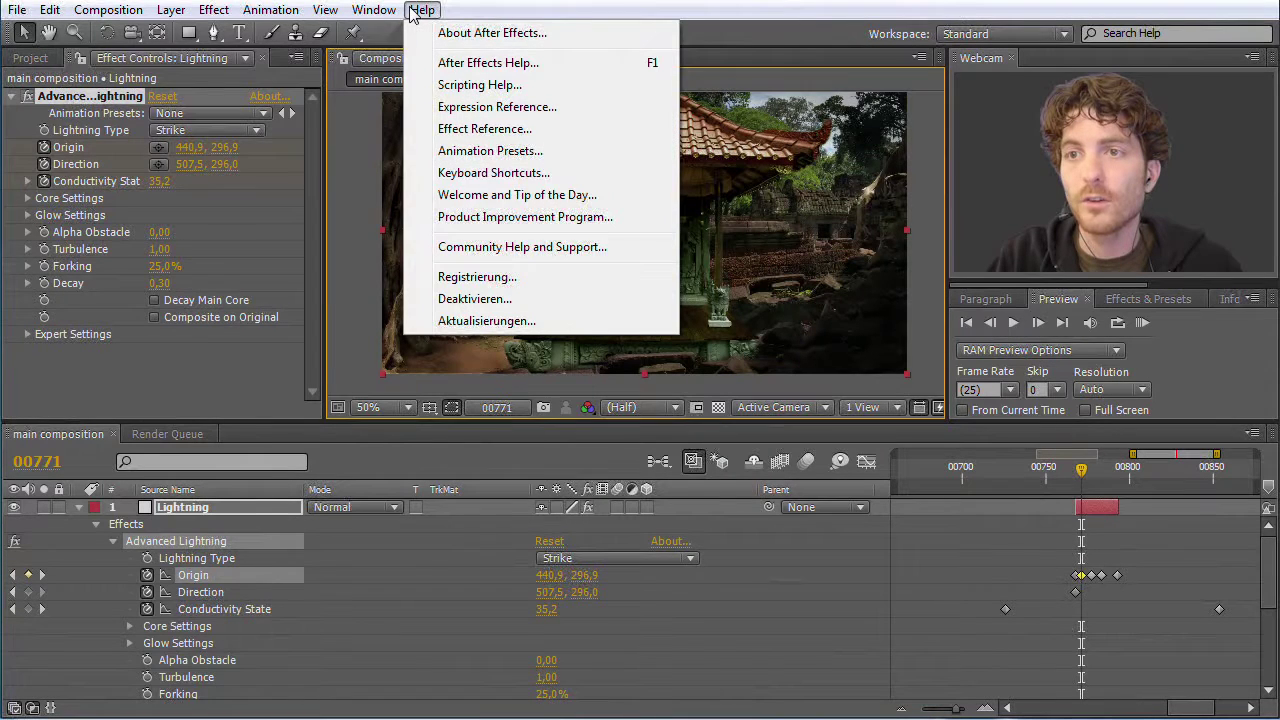
pyautogui.click(505, 68)
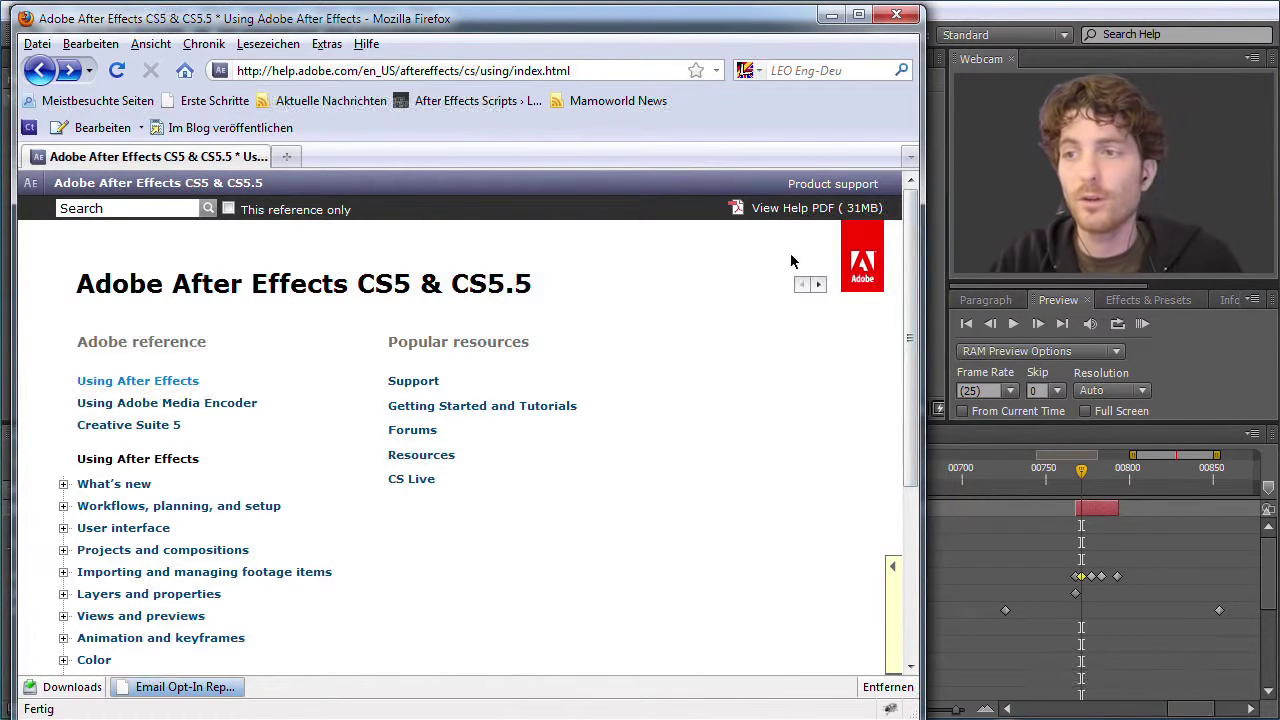
# Step: Expand Effects and animation presets in the help contents and look through the listed effect categories
pyautogui.moveTo(909, 257); pyautogui.dragTo(894, 434)
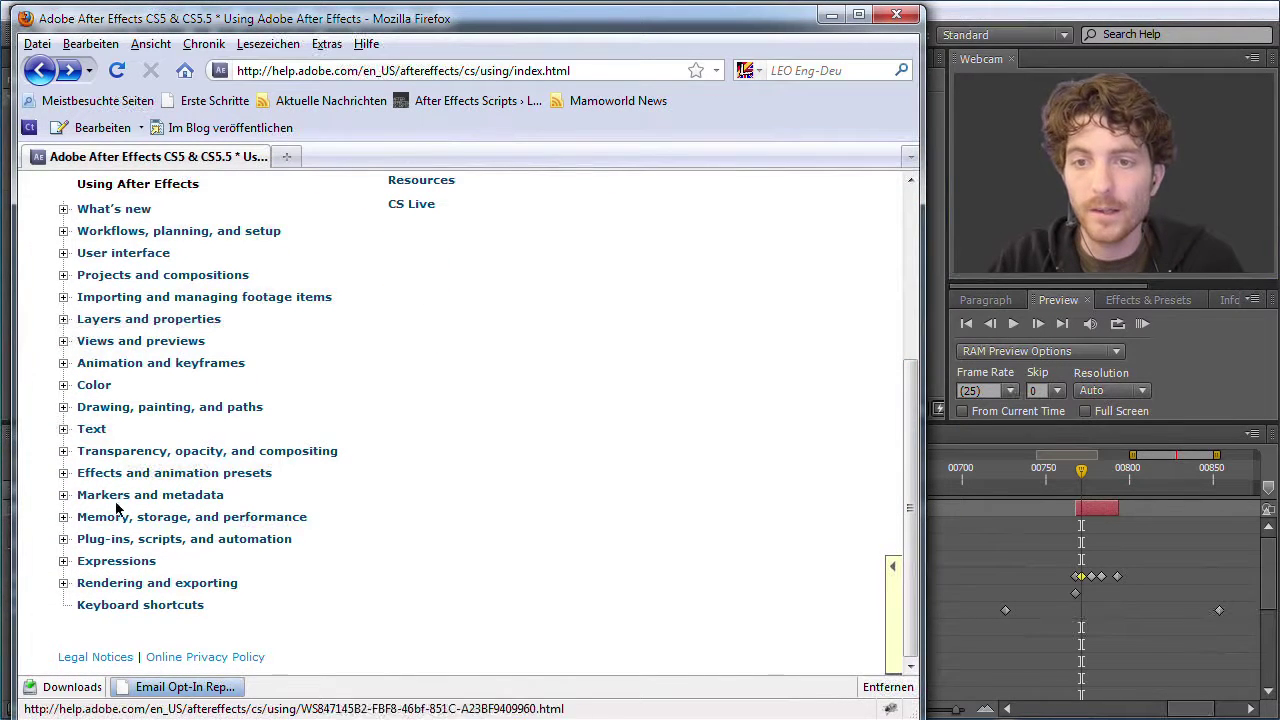
pyautogui.click(63, 475)
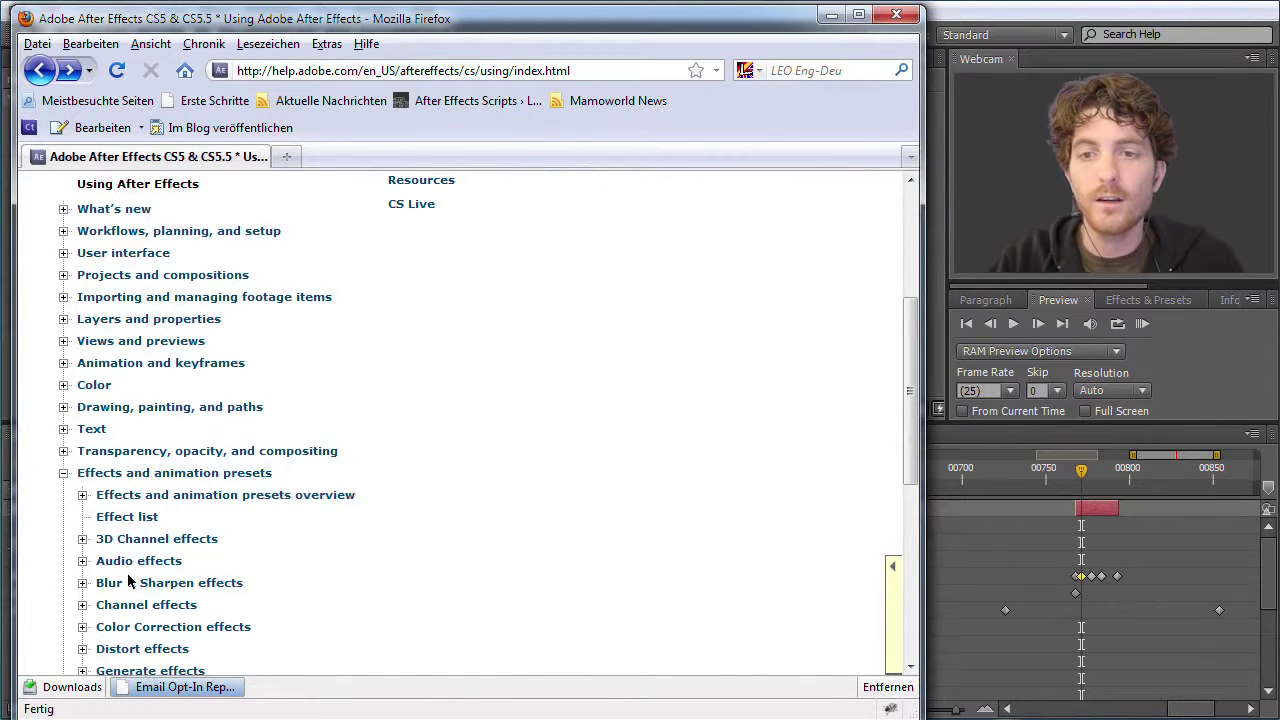
pyautogui.scroll(-2, 130, 580)
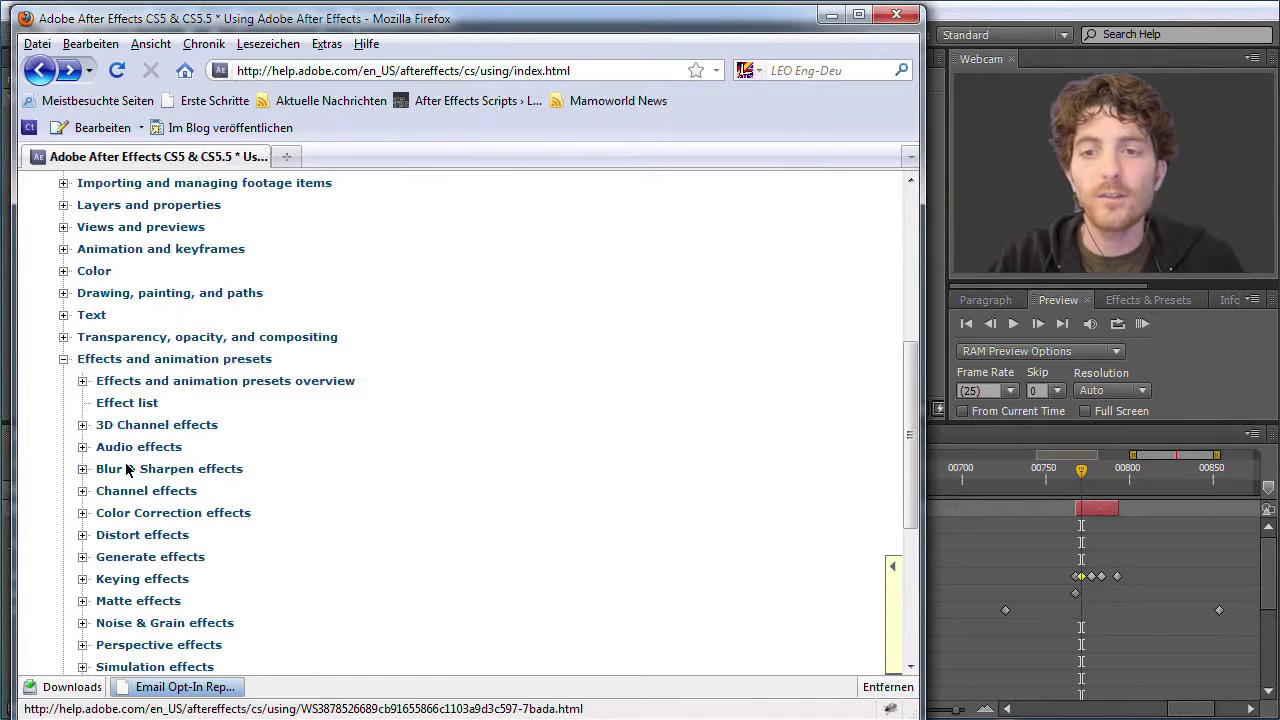
pyautogui.scroll(-2, 152, 500)
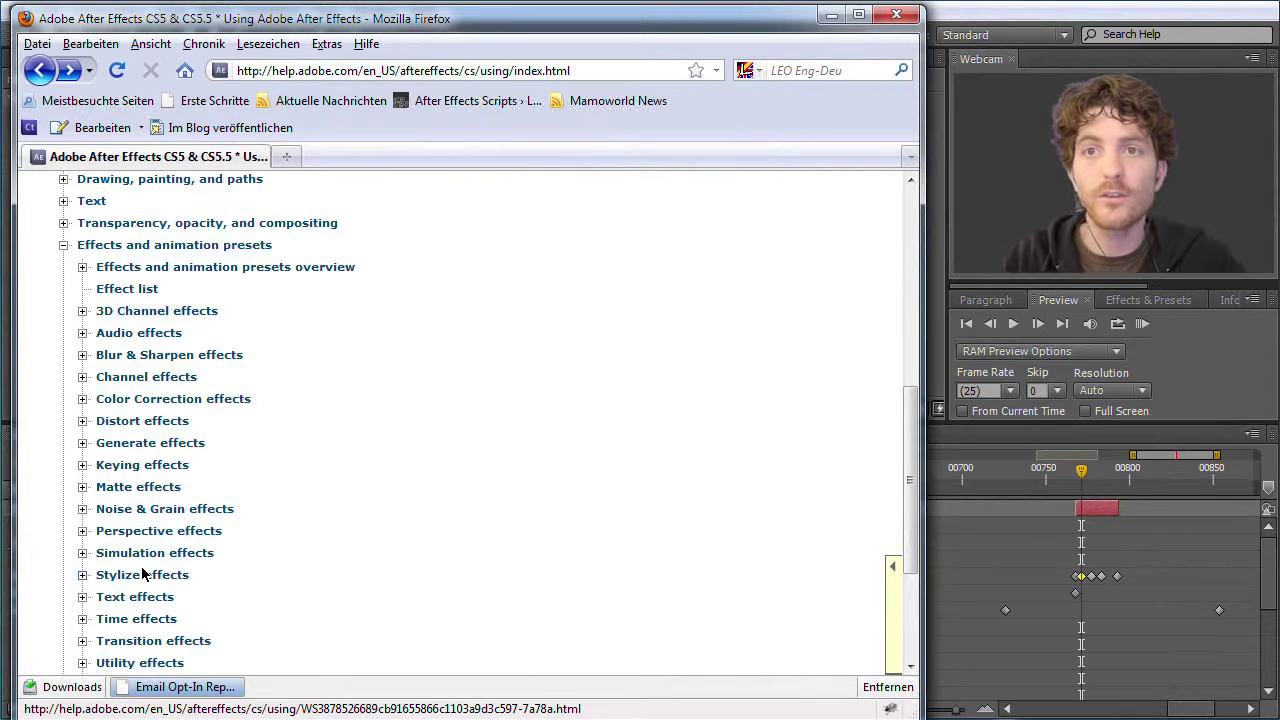
pyautogui.scroll(-2, 290, 526)
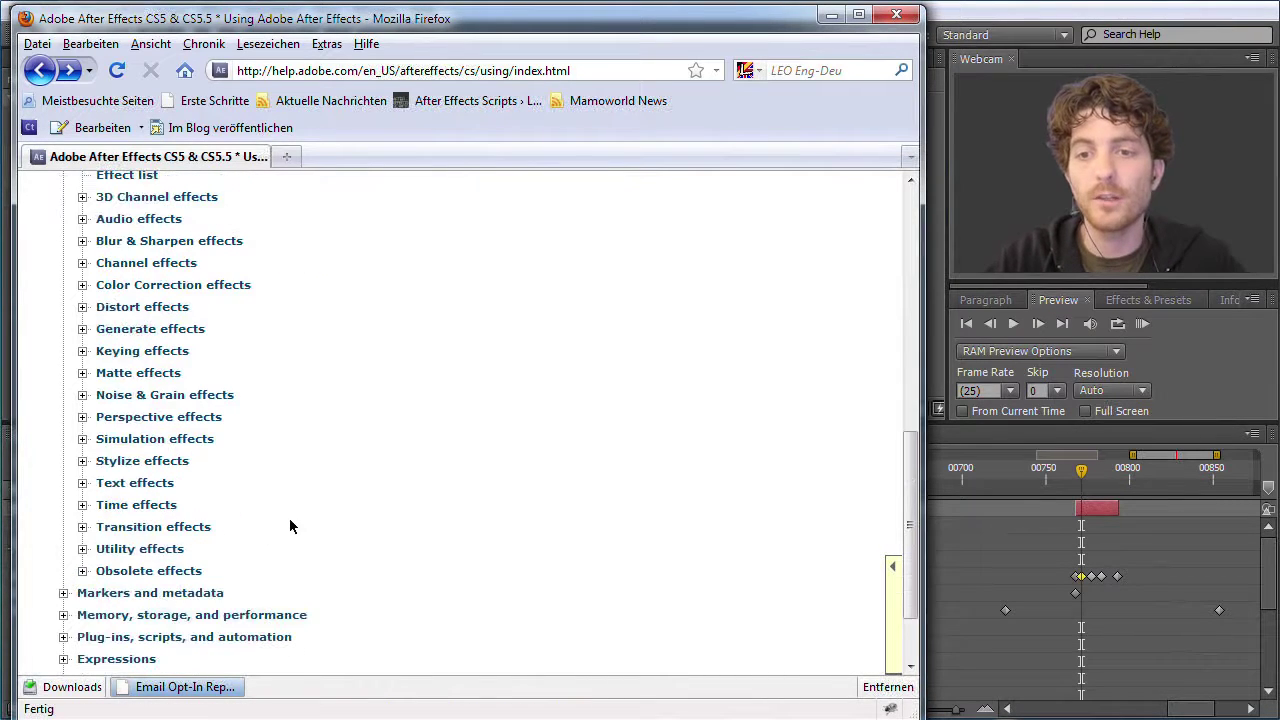